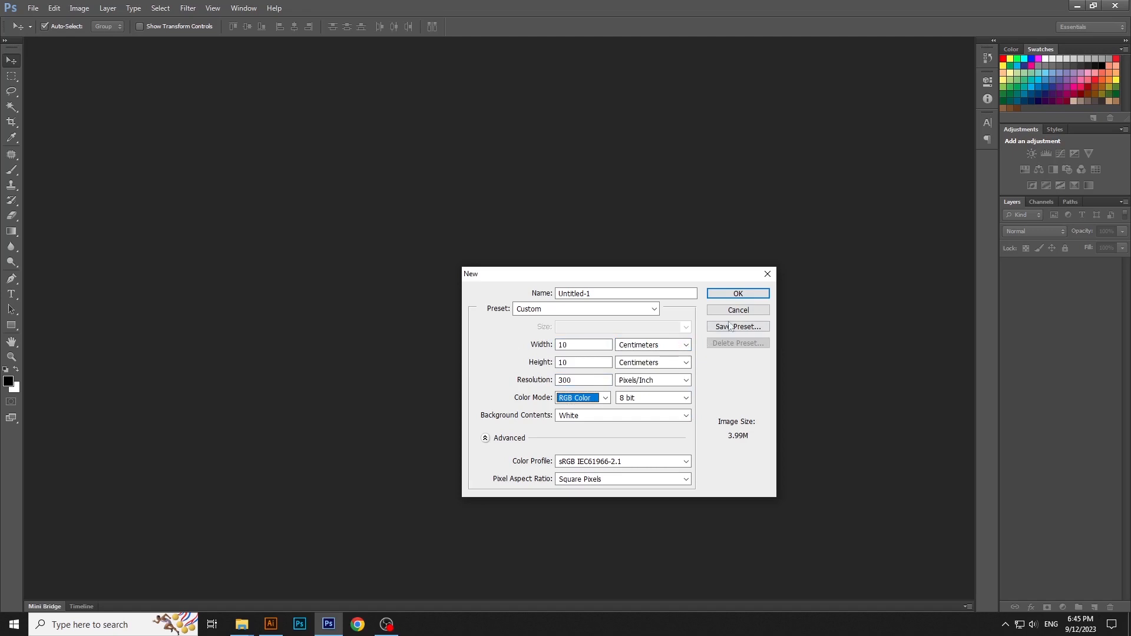
Step: Create the 10 × 10 cm, 300 pixels/inch RGB document and add a locked solid color fill layer in e5e5e5
{"action": "left_click", "coordinate": [739, 295]}
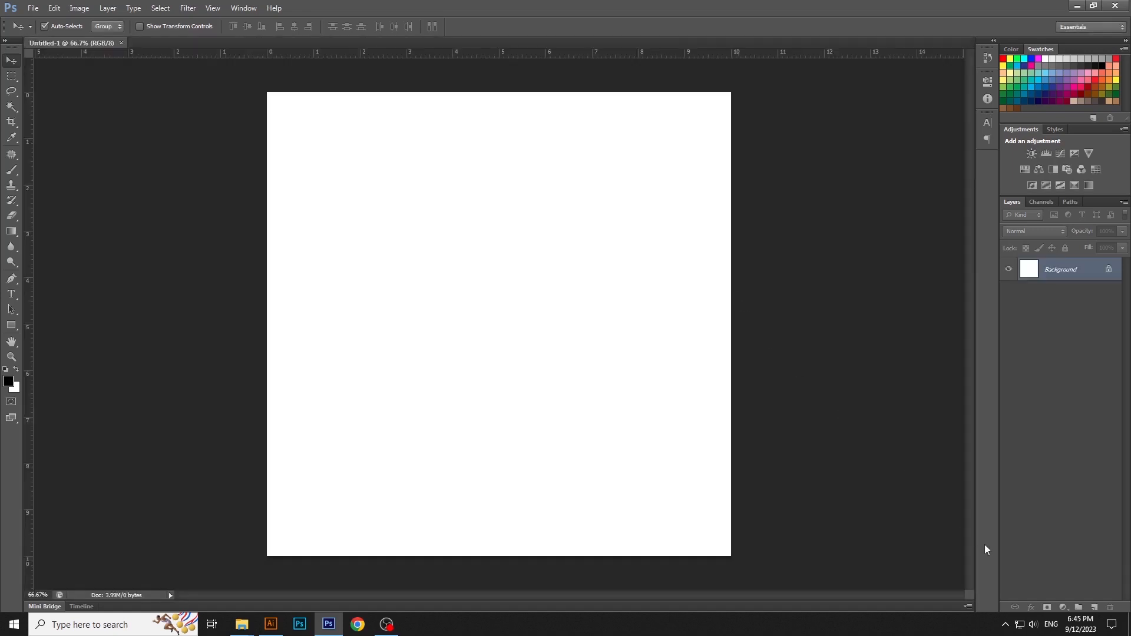
{"action": "left_click", "coordinate": [1064, 607]}
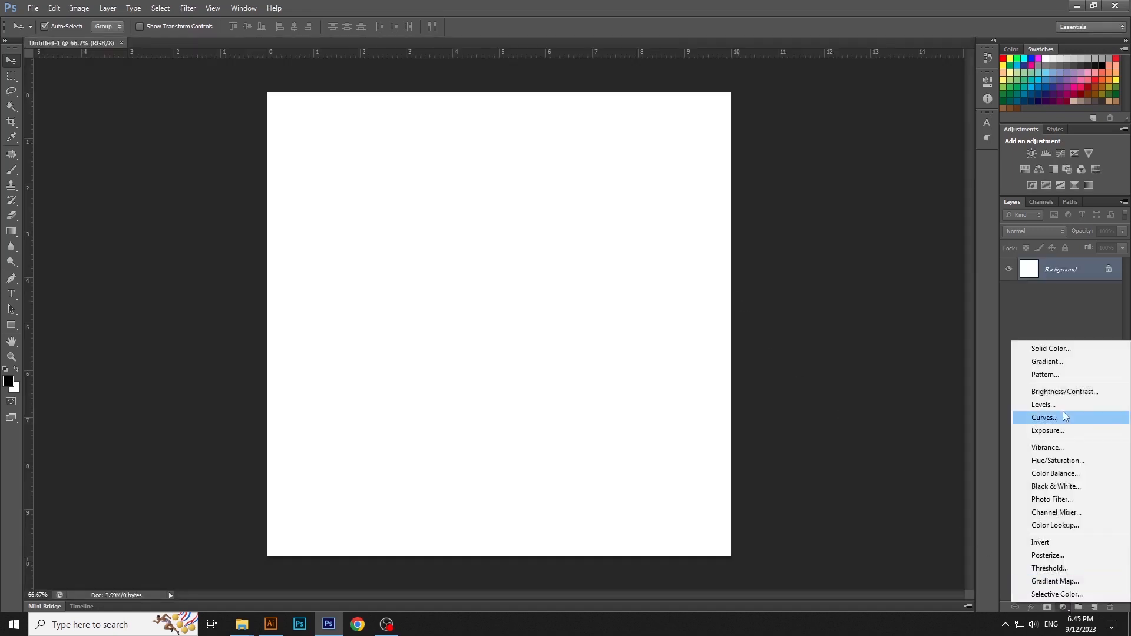
{"action": "left_click", "coordinate": [1062, 352]}
{"action": "left_click_drag", "start_coordinate": [1013, 486], "coordinate": [952, 499]}
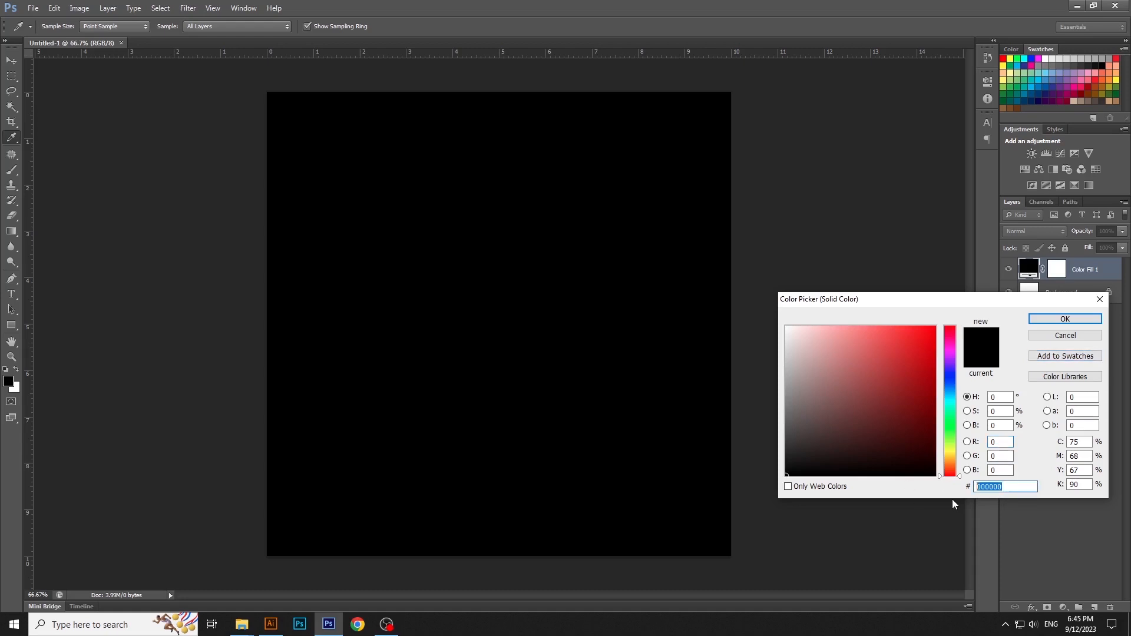
{"action": "type", "text": "e5e5e5"}
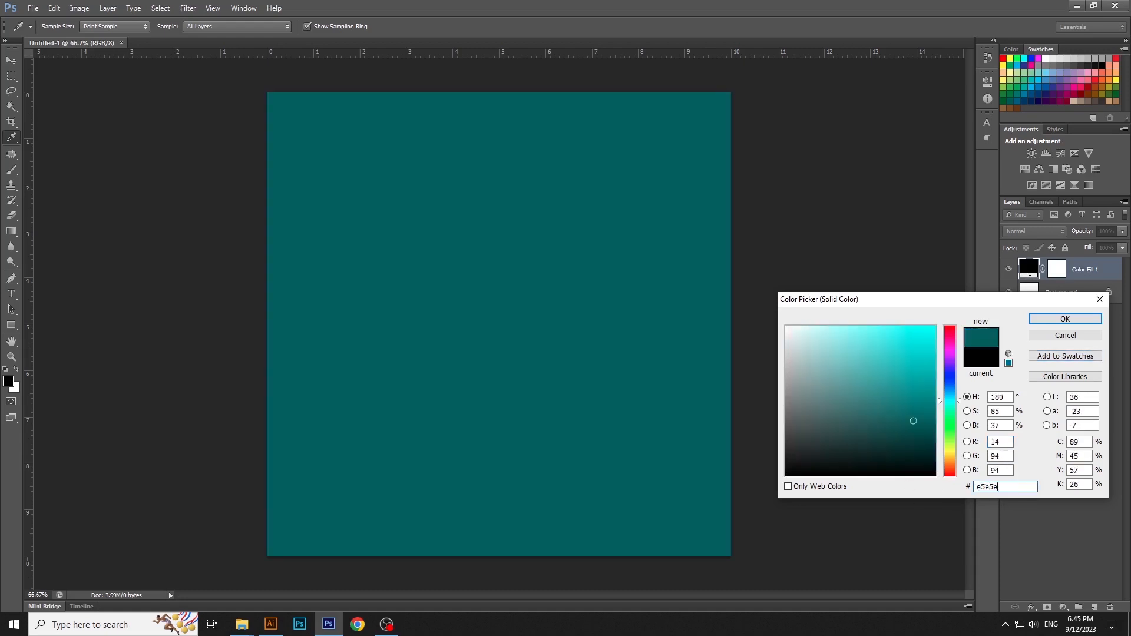
{"action": "key", "text": "Return"}
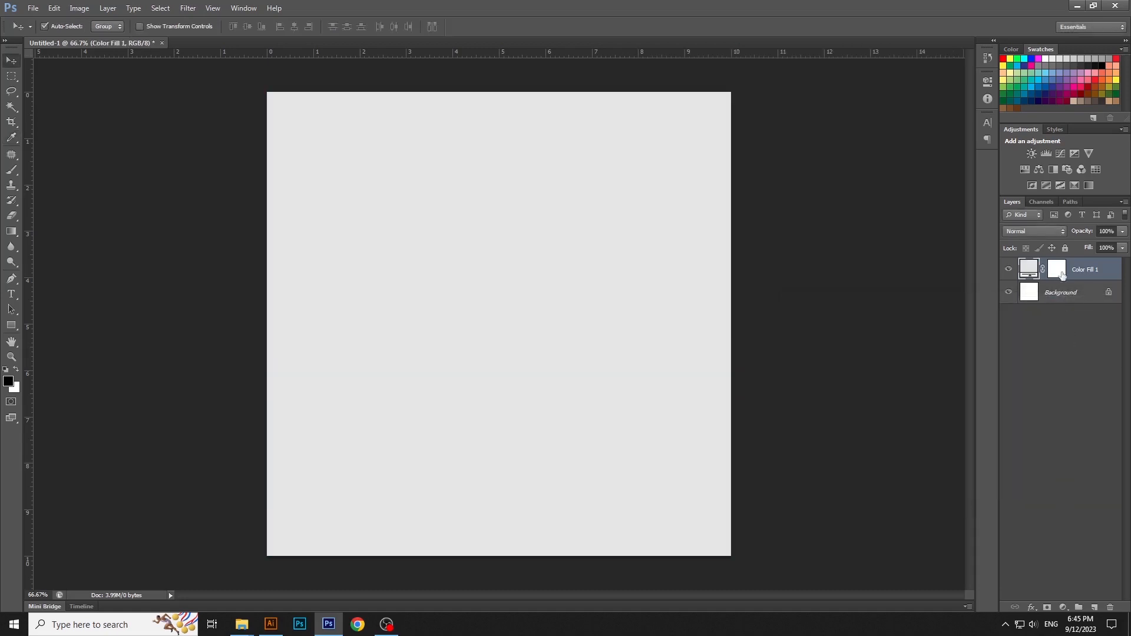
{"action": "left_click", "coordinate": [1066, 248]}
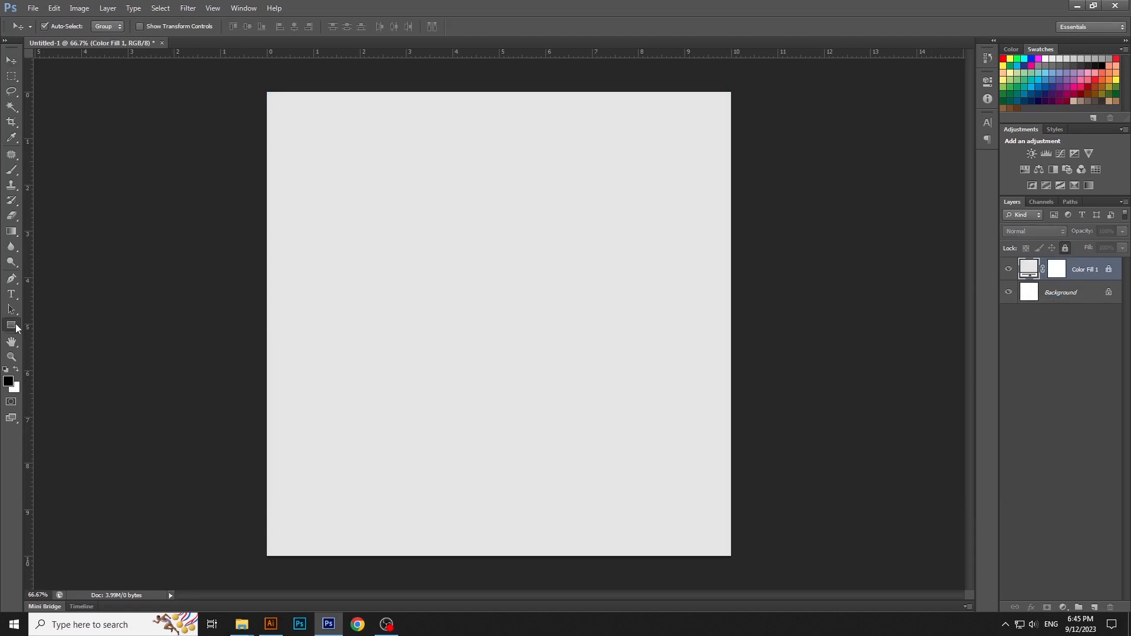
Step: Draw a white circle about 5.7 cm in diameter near the middle of the canvas with the Ellipse tool
{"action": "left_click", "coordinate": [14, 326]}
{"action": "left_click", "coordinate": [51, 346]}
{"action": "left_click", "coordinate": [16, 369]}
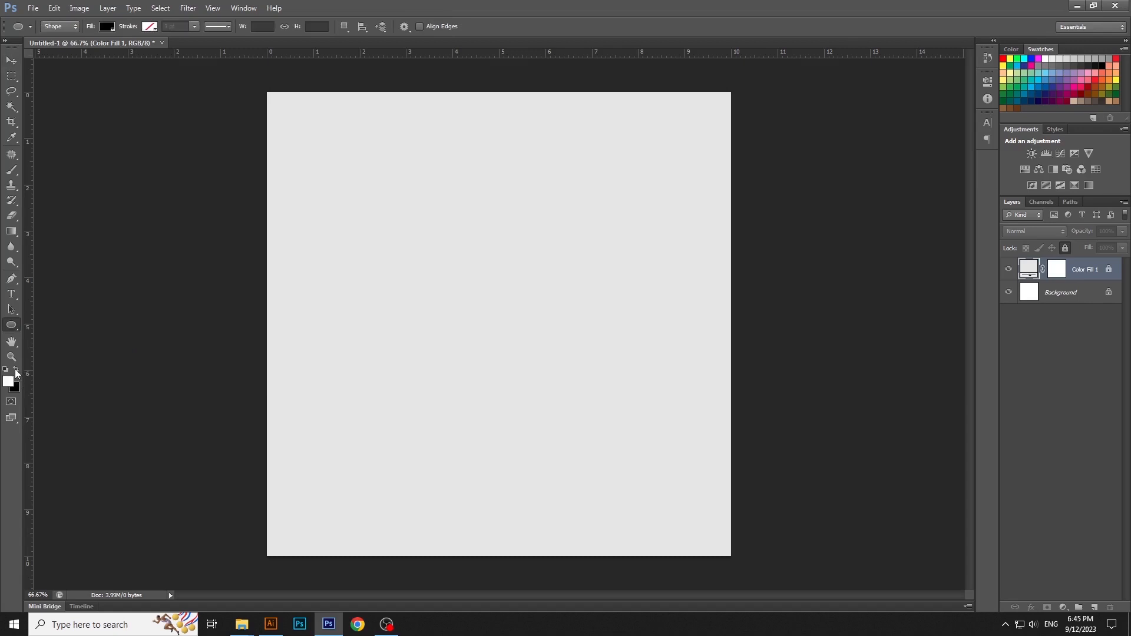
{"action": "left_click_drag", "start_coordinate": [406, 213], "coordinate": [670, 477]}
Step: Align the white circle to the horizontal and vertical centre of the canvas
{"action": "key", "text": "v"}
{"action": "left_click_drag", "start_coordinate": [622, 412], "coordinate": [600, 404]}
{"action": "left_click", "coordinate": [293, 29]}
{"action": "left_click", "coordinate": [246, 26]}
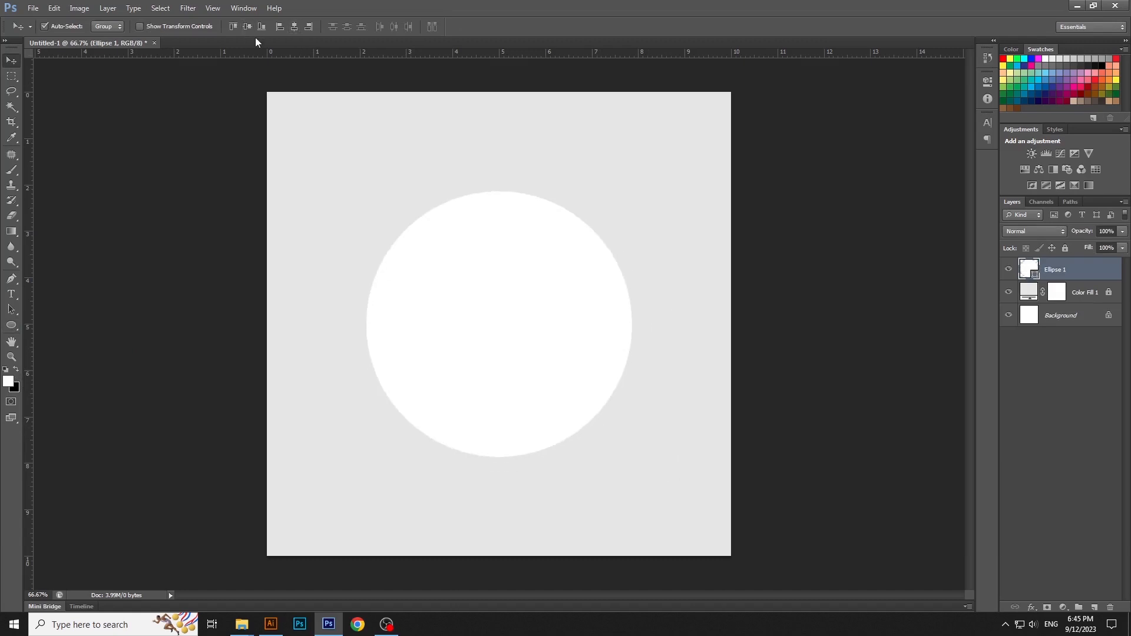
{"action": "key", "text": "ctrl+d"}
Step: Rasterize the circle and apply Motion Blur with an angle of -41° and a distance of 65 pixels
{"action": "left_click", "coordinate": [172, 8]}
{"action": "mouse_move", "coordinate": [187, 8]}
{"action": "mouse_move", "coordinate": [215, 126]}
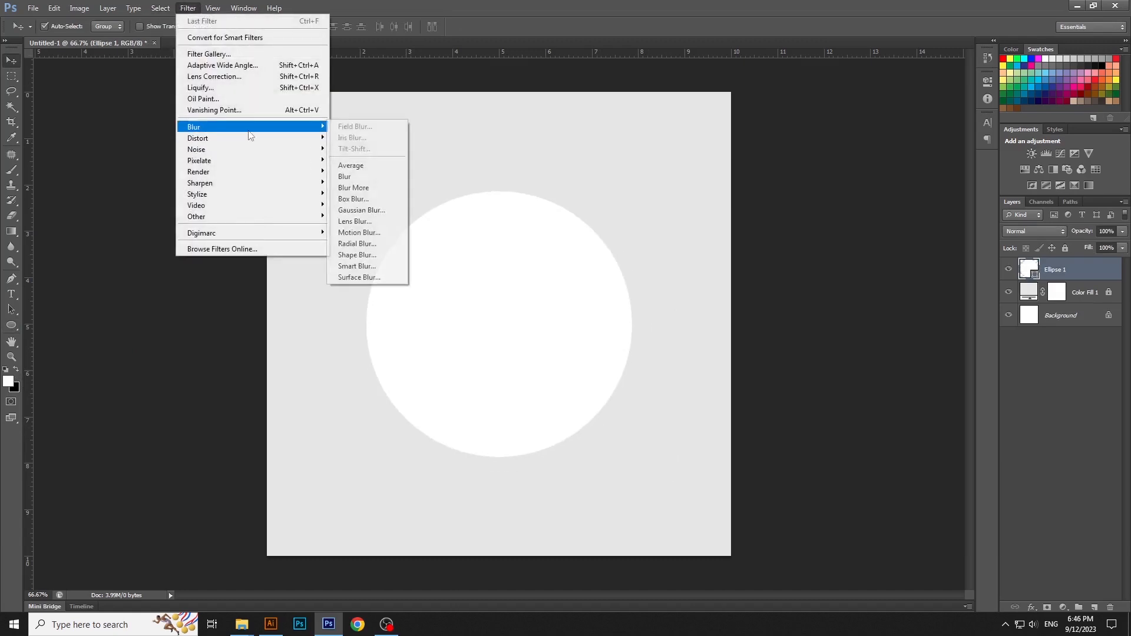
{"action": "left_click", "coordinate": [360, 233]}
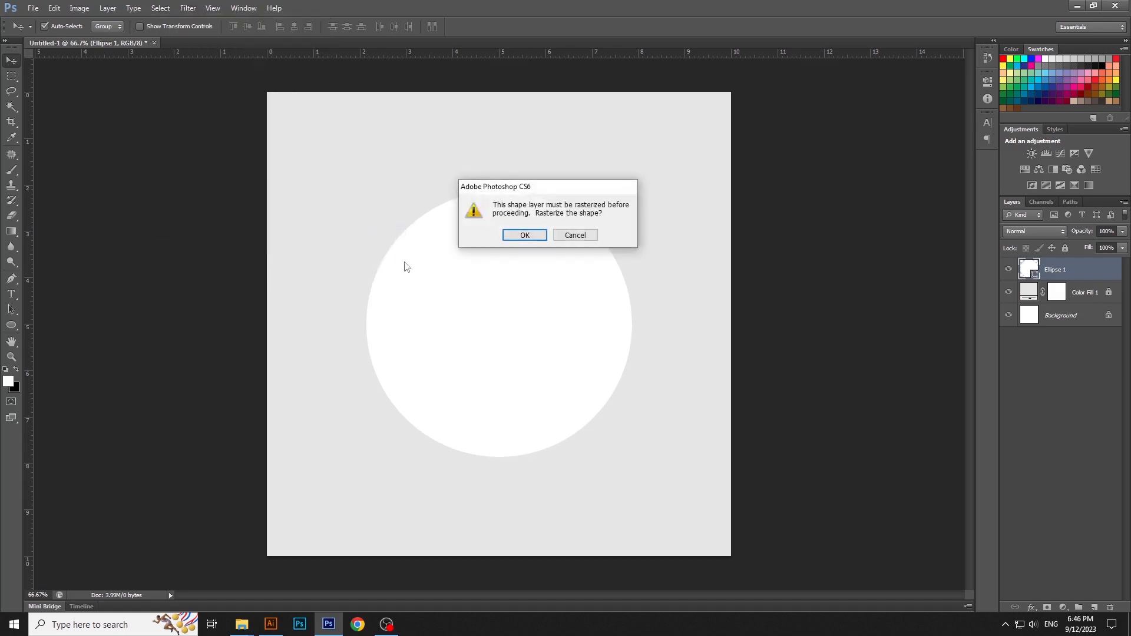
{"action": "left_click", "coordinate": [522, 235]}
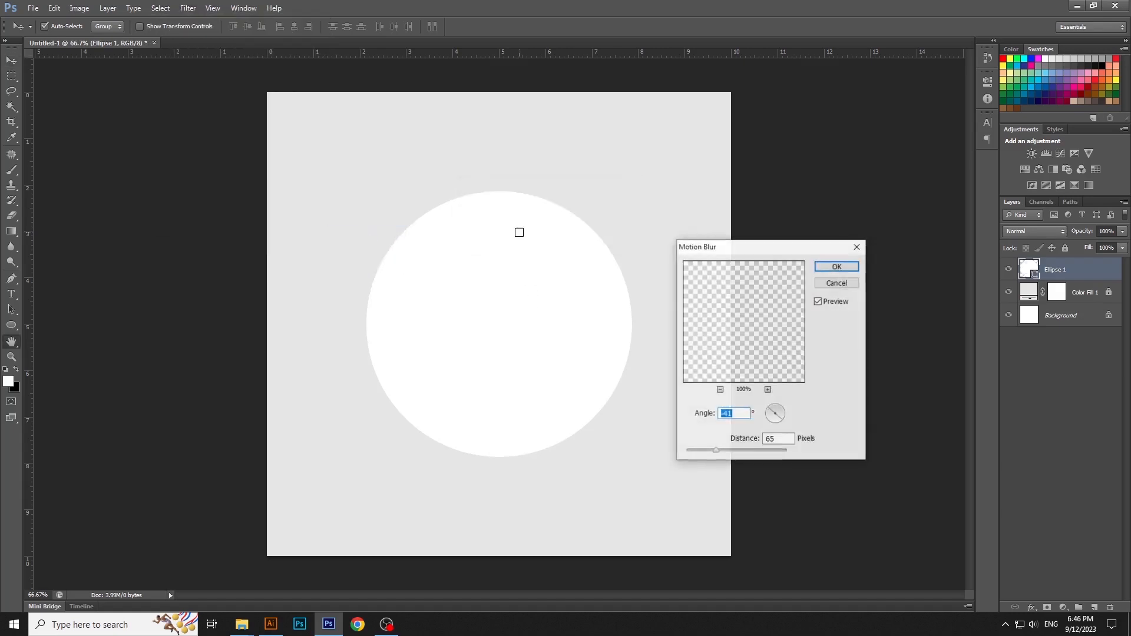
{"action": "left_click", "coordinate": [833, 270]}
Step: Enlarge the blurred circle slightly from its centre and deselect its layer
{"action": "key", "text": "ctrl+t"}
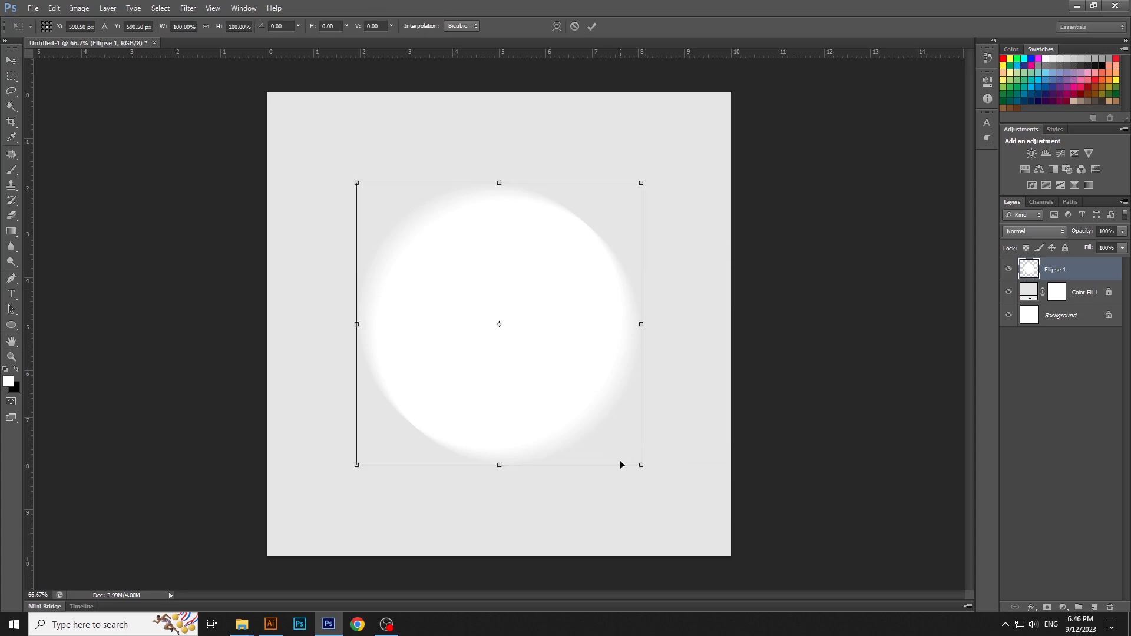
{"action": "left_click_drag", "start_coordinate": [641, 466], "coordinate": [660, 477]}
{"action": "key", "text": "Return"}
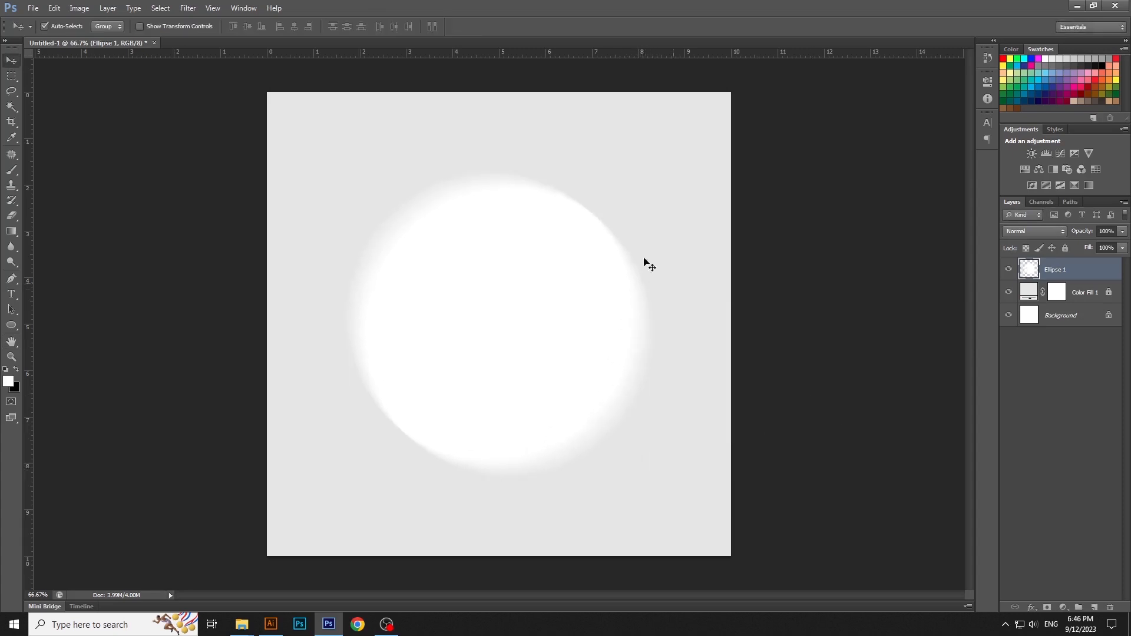
{"action": "left_click", "coordinate": [773, 304]}
Step: Reset the foreground and background colors to default and add a black solid color fill layer above the circle
{"action": "key", "text": "d"}
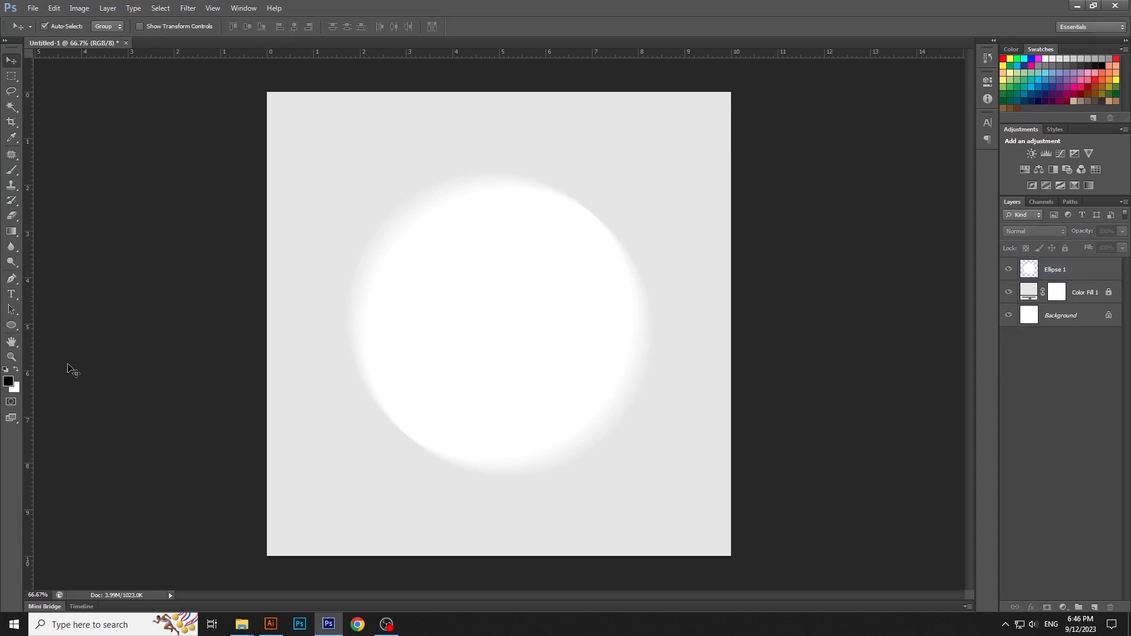
{"action": "left_click", "coordinate": [1063, 610]}
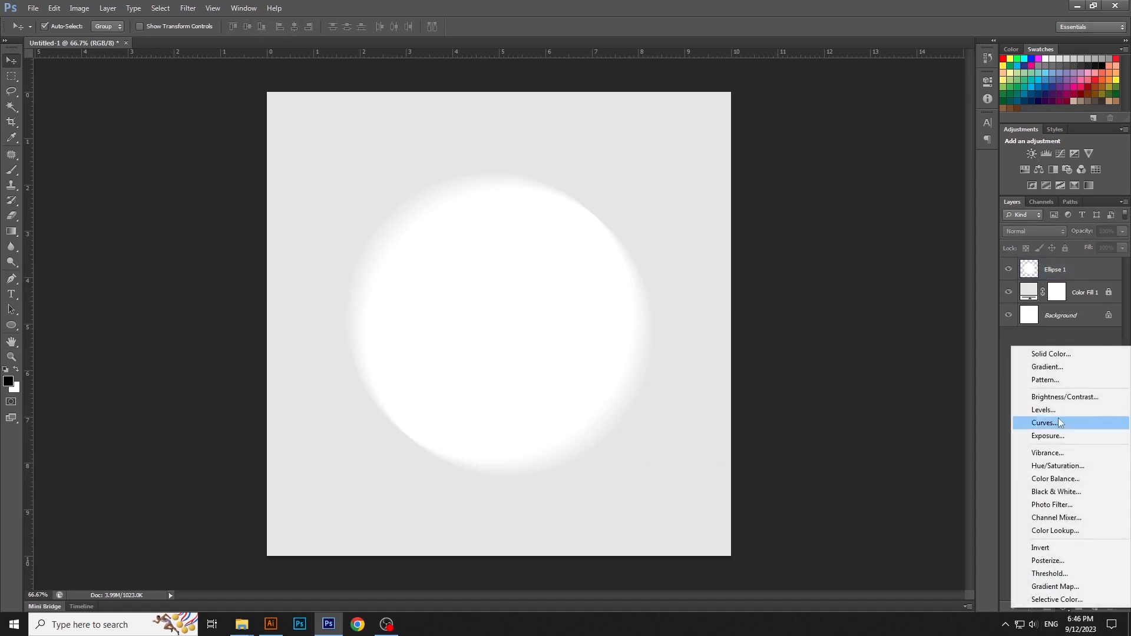
{"action": "left_click", "coordinate": [1056, 354]}
{"action": "key", "text": "Return"}
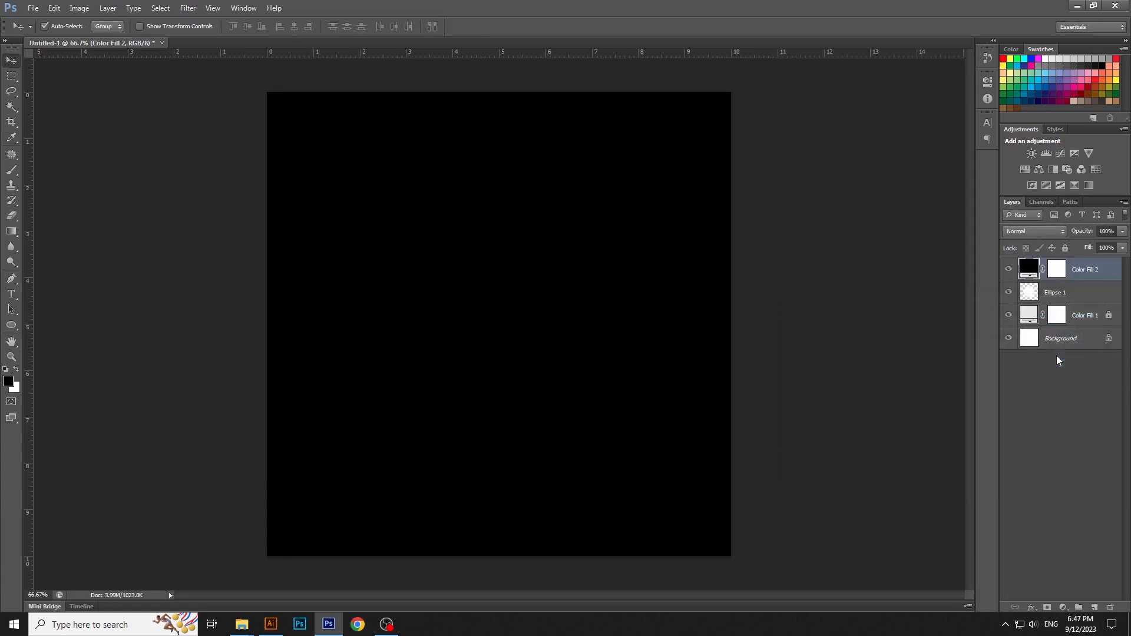
Step: Rasterize the black fill layer and render Clouds on it
{"action": "left_click", "coordinate": [186, 8]}
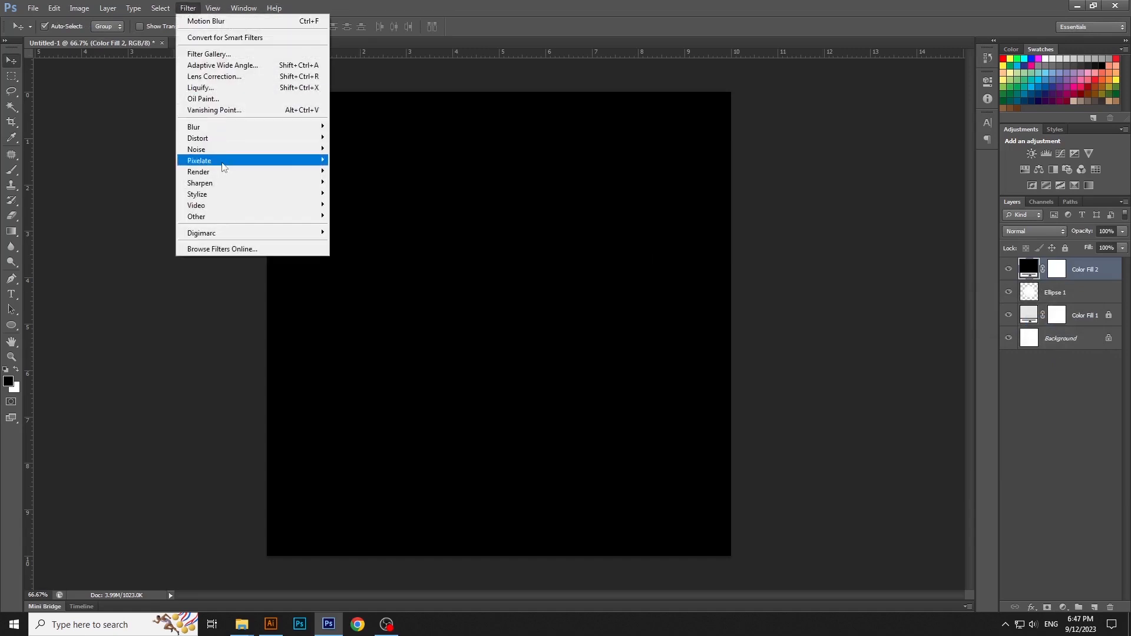
{"action": "mouse_move", "coordinate": [224, 172]}
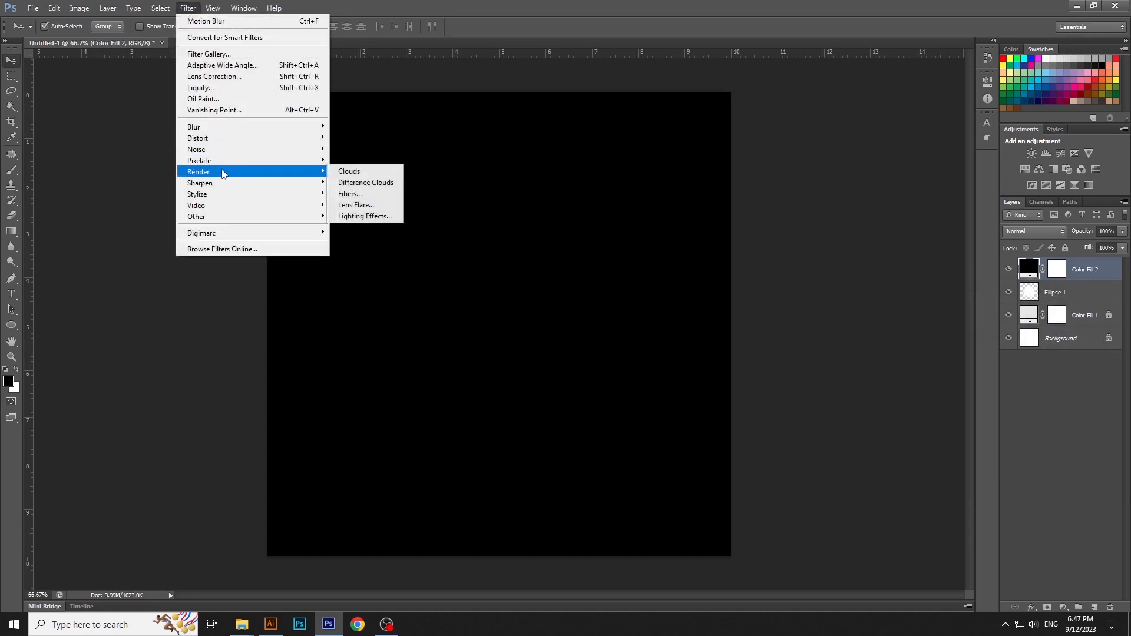
{"action": "left_click", "coordinate": [349, 171]}
{"action": "left_click", "coordinate": [589, 241]}
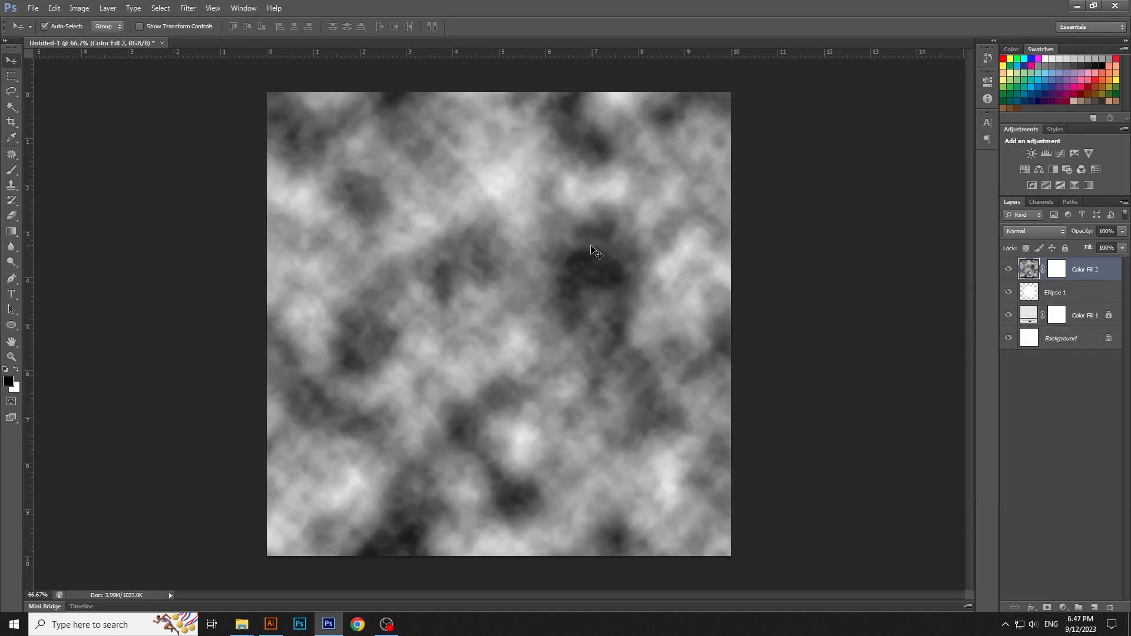
Step: Apply a Mezzotint of type Fine Dots to the clouds layer
{"action": "left_click", "coordinate": [188, 8]}
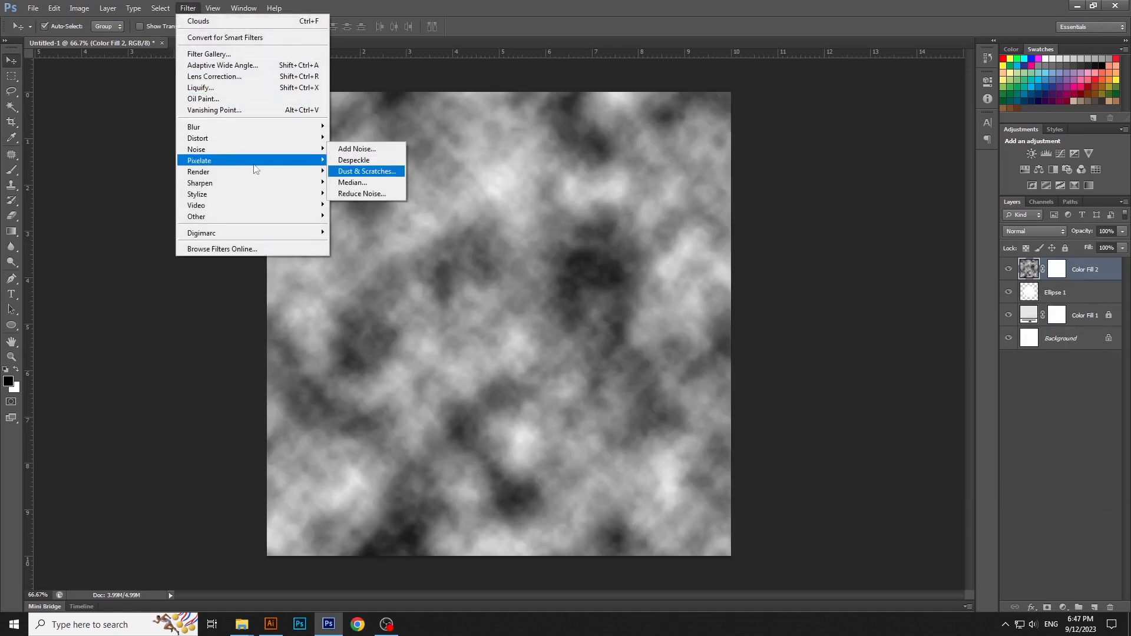
{"action": "mouse_move", "coordinate": [253, 165]}
{"action": "left_click", "coordinate": [382, 204]}
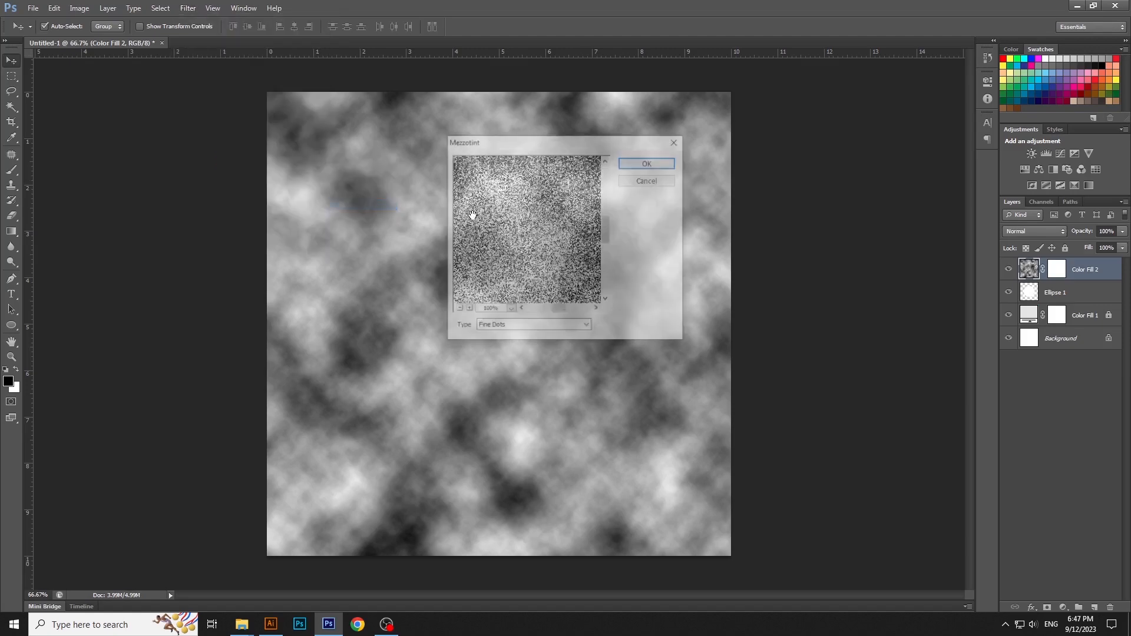
{"action": "key", "text": "Return"}
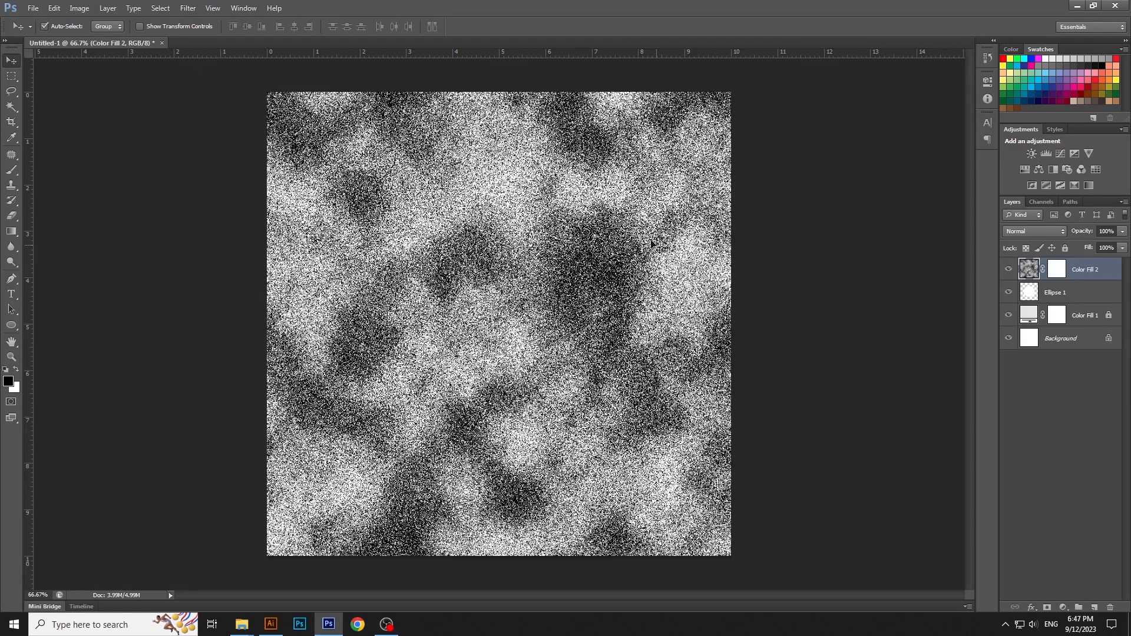
Step: Distort the dotted clouds layer into a spiral with the Twirl filter
{"action": "left_click", "coordinate": [187, 8]}
{"action": "mouse_move", "coordinate": [236, 138]}
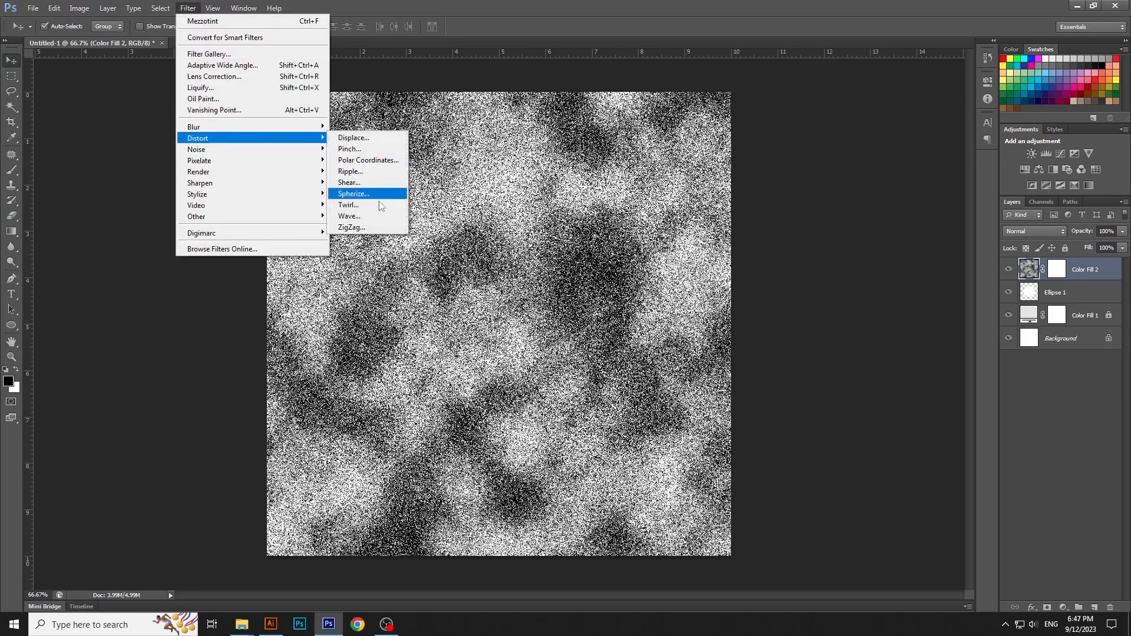
{"action": "left_click", "coordinate": [349, 204]}
{"action": "left_click_drag", "start_coordinate": [812, 378], "coordinate": [809, 378]}
{"action": "left_click", "coordinate": [891, 199]}
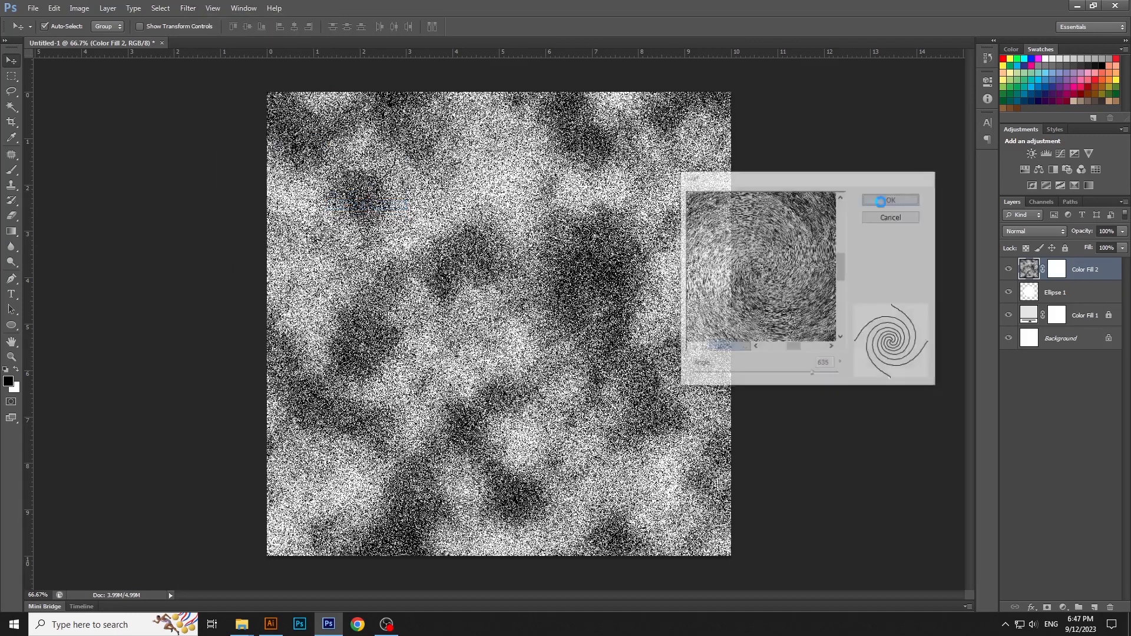
Step: Set the twirled layer's blend mode to Overlay and its opacity to 43%
{"action": "left_click", "coordinate": [1053, 233]}
{"action": "left_click", "coordinate": [1036, 387]}
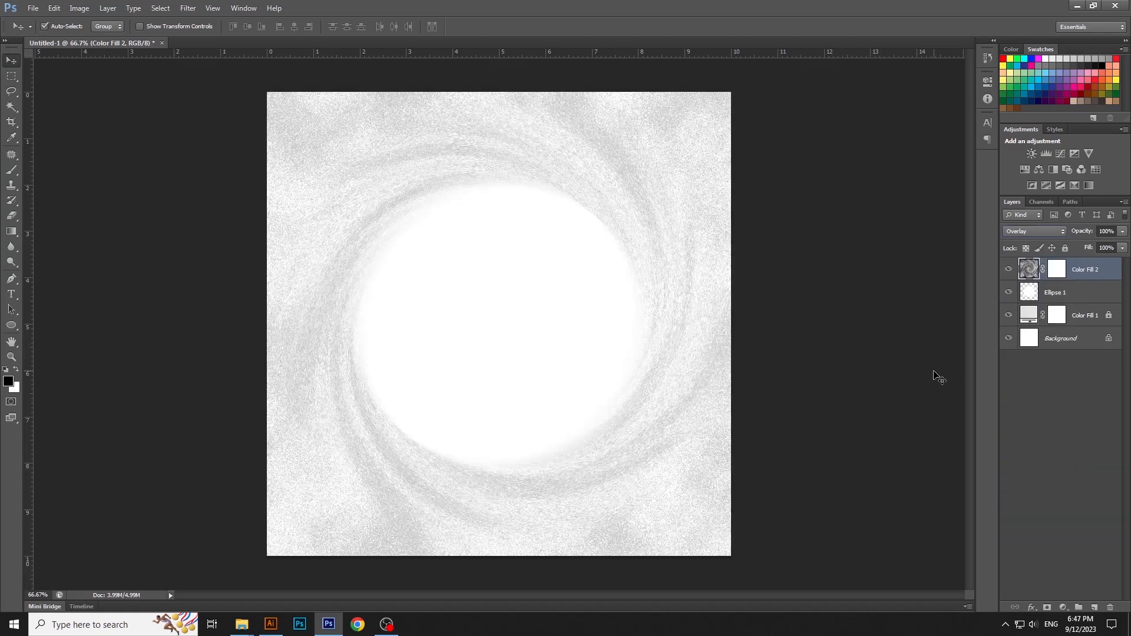
{"action": "left_click", "coordinate": [1124, 232]}
{"action": "left_click", "coordinate": [1080, 245]}
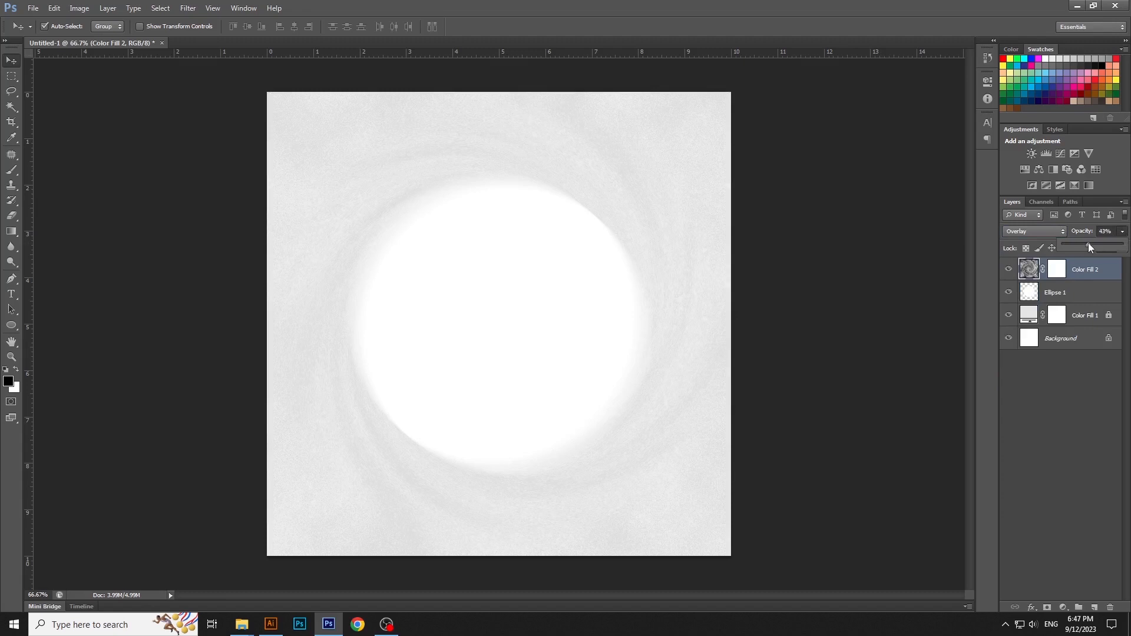
{"action": "left_click", "coordinate": [920, 280]}
Step: Lock the Color Fill 2 and Ellipse 1 layers, then clear the layer selection
{"action": "left_click", "coordinate": [1097, 267]}
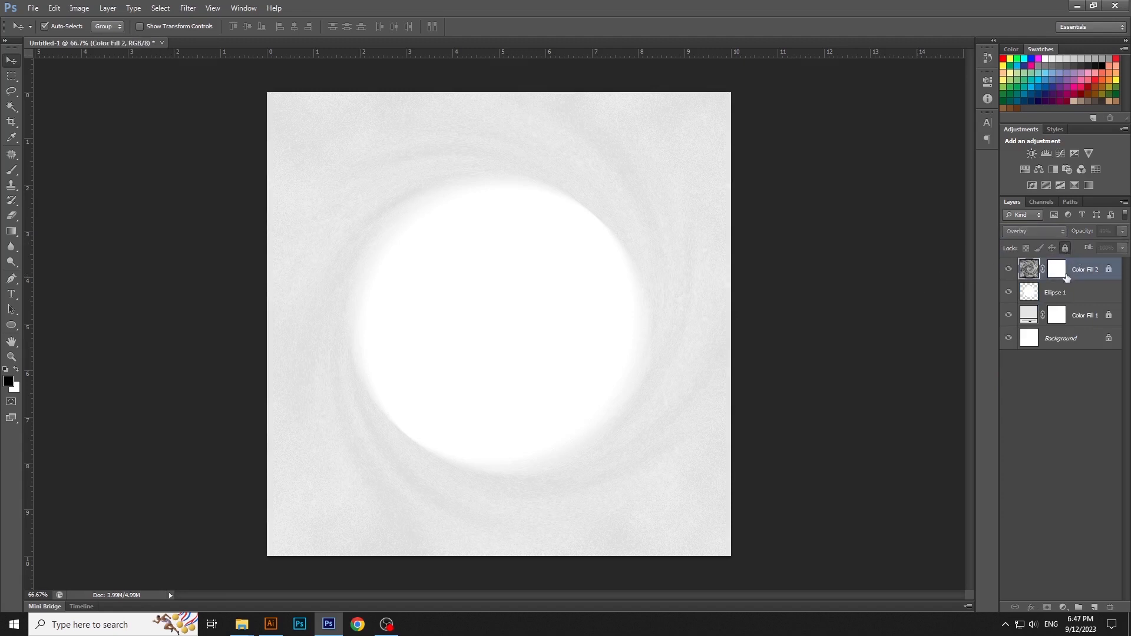
{"action": "left_click", "coordinate": [1069, 291]}
{"action": "left_click", "coordinate": [812, 347]}
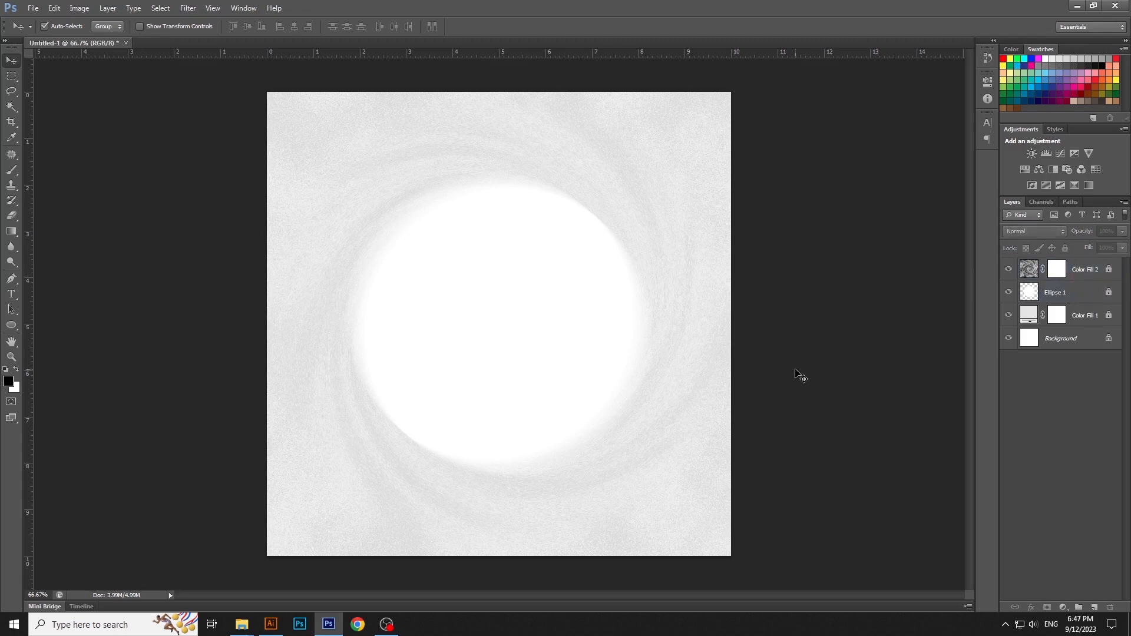
Step: Draw a white rectangle about 11.2 by 3.1 cm over the lower part of the canvas, extending past both sides
{"action": "left_click", "coordinate": [11, 325]}
{"action": "left_click", "coordinate": [52, 324]}
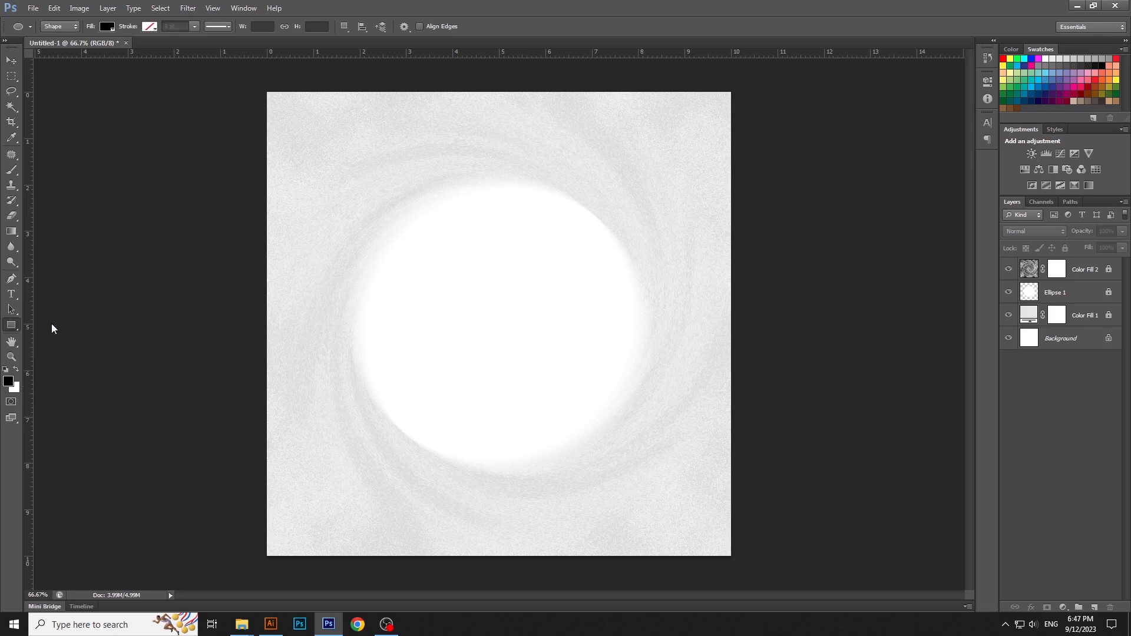
{"action": "left_click", "coordinate": [15, 370]}
{"action": "left_click_drag", "start_coordinate": [237, 420], "coordinate": [757, 564]}
Step: Centre the white rectangle horizontally on the canvas
{"action": "key", "text": "v"}
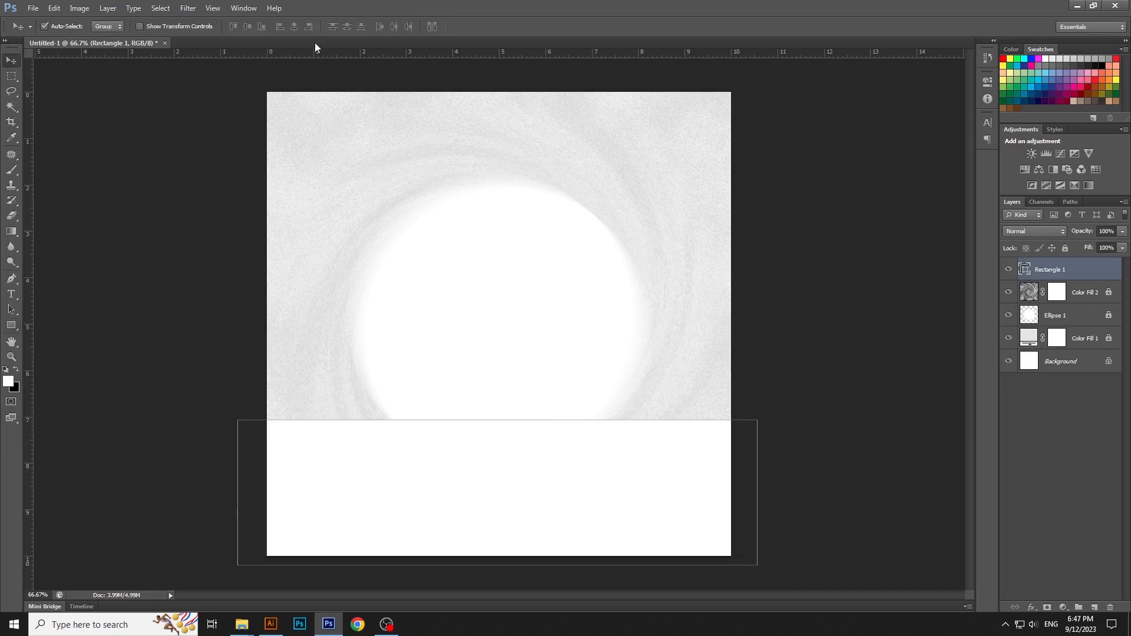
{"action": "key", "text": "ctrl+a"}
{"action": "left_click", "coordinate": [296, 27]}
{"action": "key", "text": "ctrl+d"}
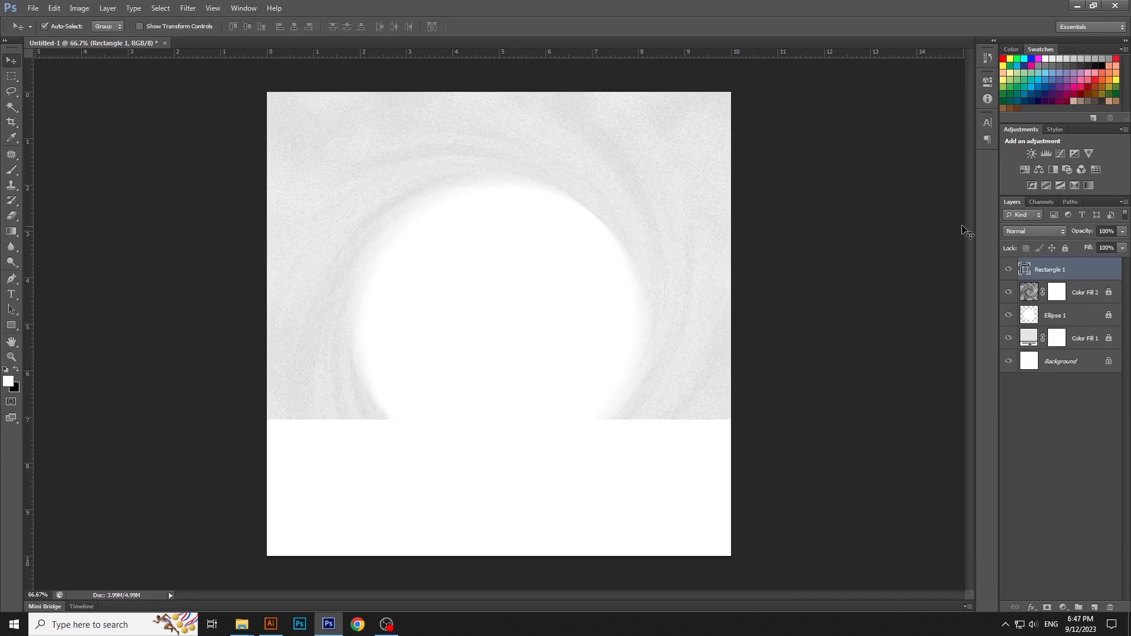
Step: Add a layer mask to the rectangle and fade its upper edge with a soft black 600 px brush at 0% hardness
{"action": "left_click", "coordinate": [1047, 607]}
{"action": "key", "text": "d"}
{"action": "key", "text": "b"}
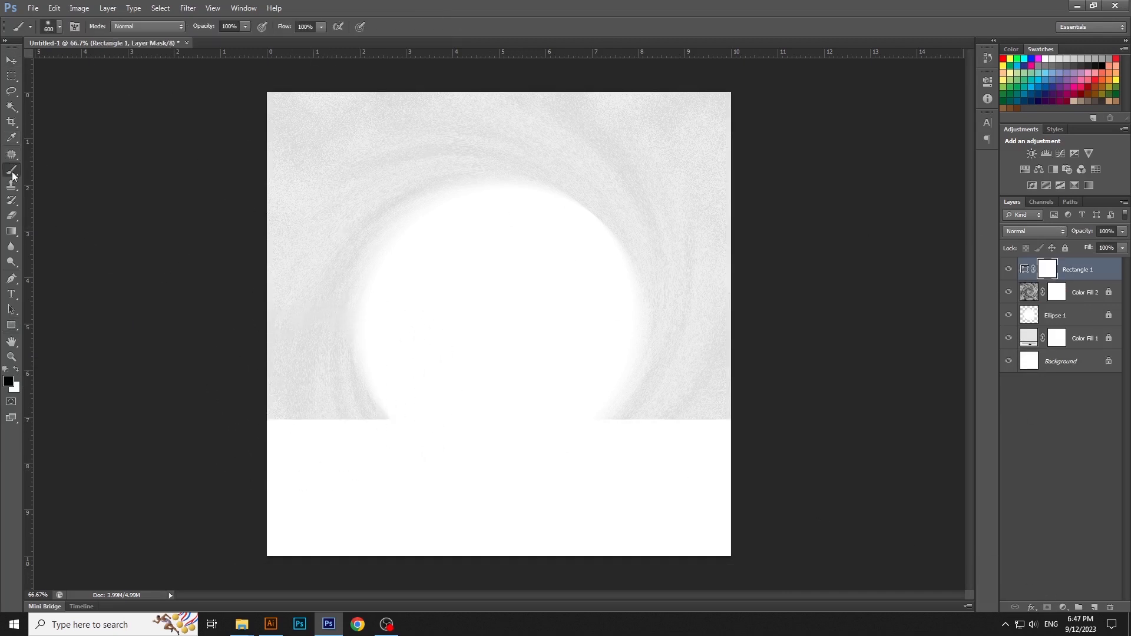
{"action": "right_click", "coordinate": [13, 175]}
{"action": "left_click", "coordinate": [68, 172]}
{"action": "right_click", "coordinate": [19, 168]}
{"action": "left_click", "coordinate": [44, 168]}
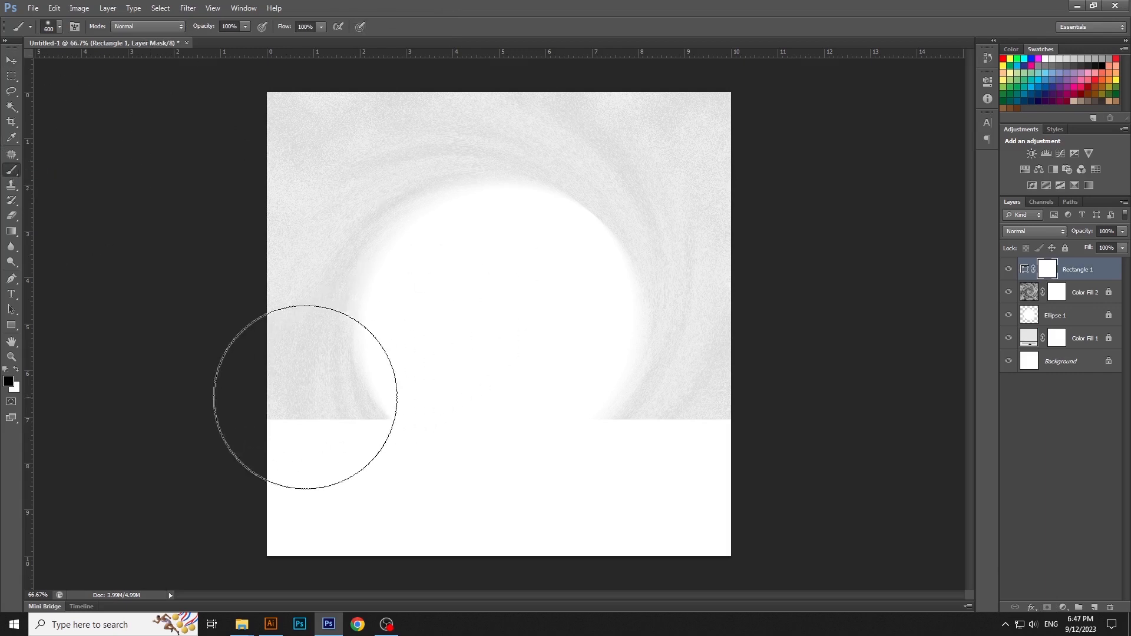
{"action": "left_click", "coordinate": [57, 26]}
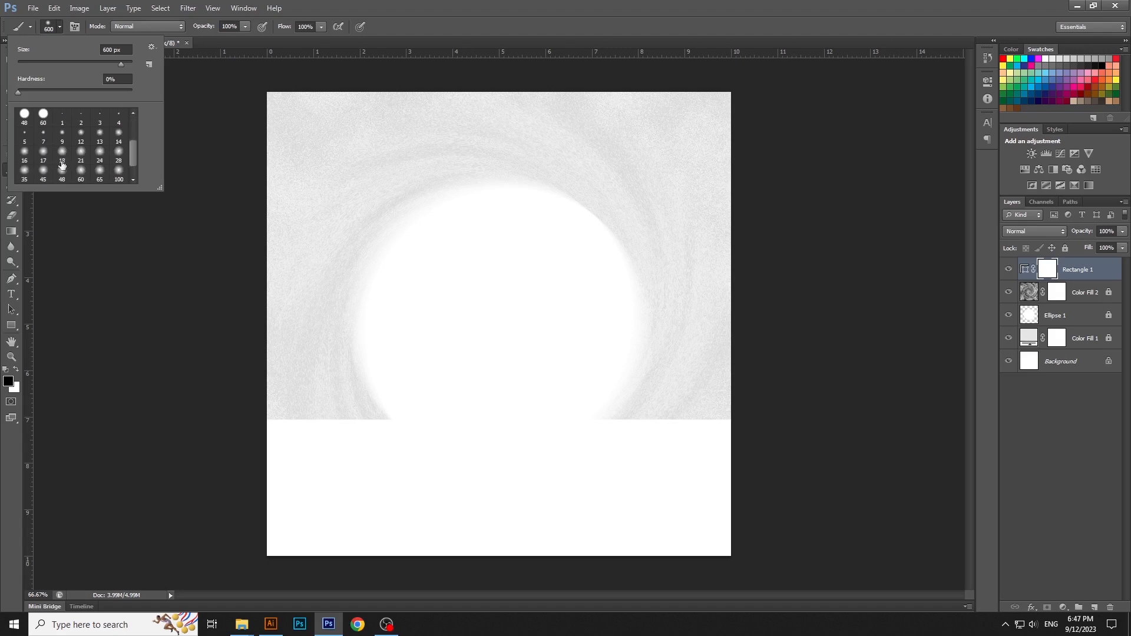
{"action": "scroll", "coordinate": [61, 165], "scroll_direction": "down", "scroll_amount": 1}
{"action": "left_click", "coordinate": [389, 27]}
{"action": "left_click_drag", "start_coordinate": [262, 399], "coordinate": [746, 389]}
Step: Stretch the faded white rectangle and its mask upward to about 140% height
{"action": "key", "text": "v"}
{"action": "key", "text": "ctrl+t"}
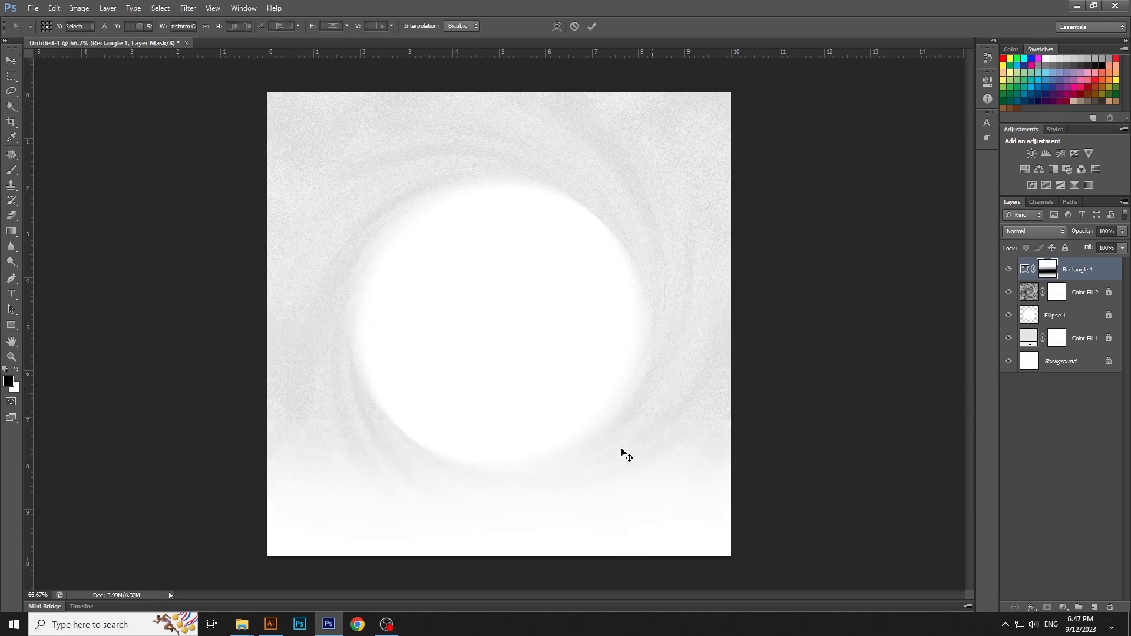
{"action": "left_click_drag", "start_coordinate": [506, 417], "coordinate": [514, 360]}
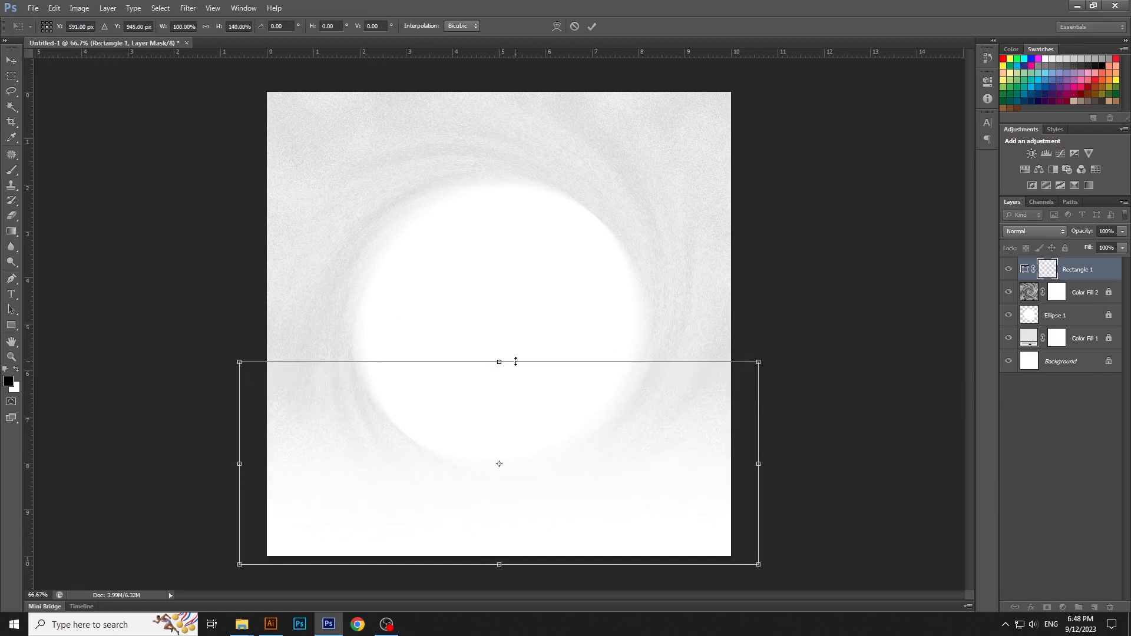
{"action": "key", "text": "Return"}
Step: Lock the Rectangle 1 layer, swap the foreground and background colours, and clear the layer selection
{"action": "left_click", "coordinate": [1065, 248]}
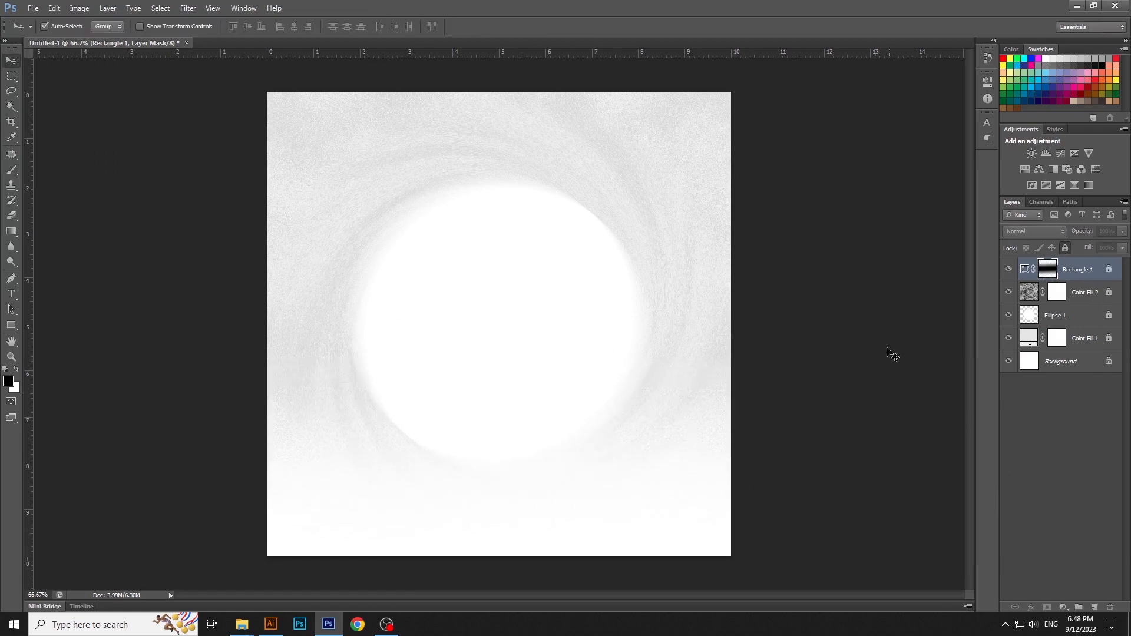
{"action": "left_click", "coordinate": [857, 368]}
{"action": "key", "text": "x"}
{"action": "left_click", "coordinate": [1075, 277]}
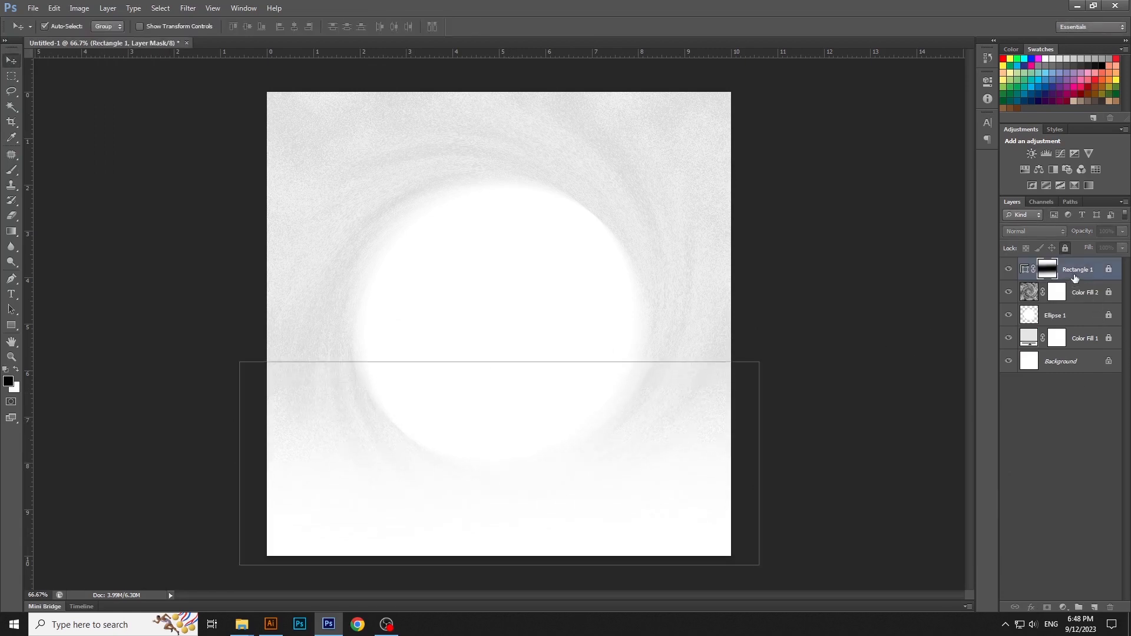
{"action": "left_click", "coordinate": [931, 331]}
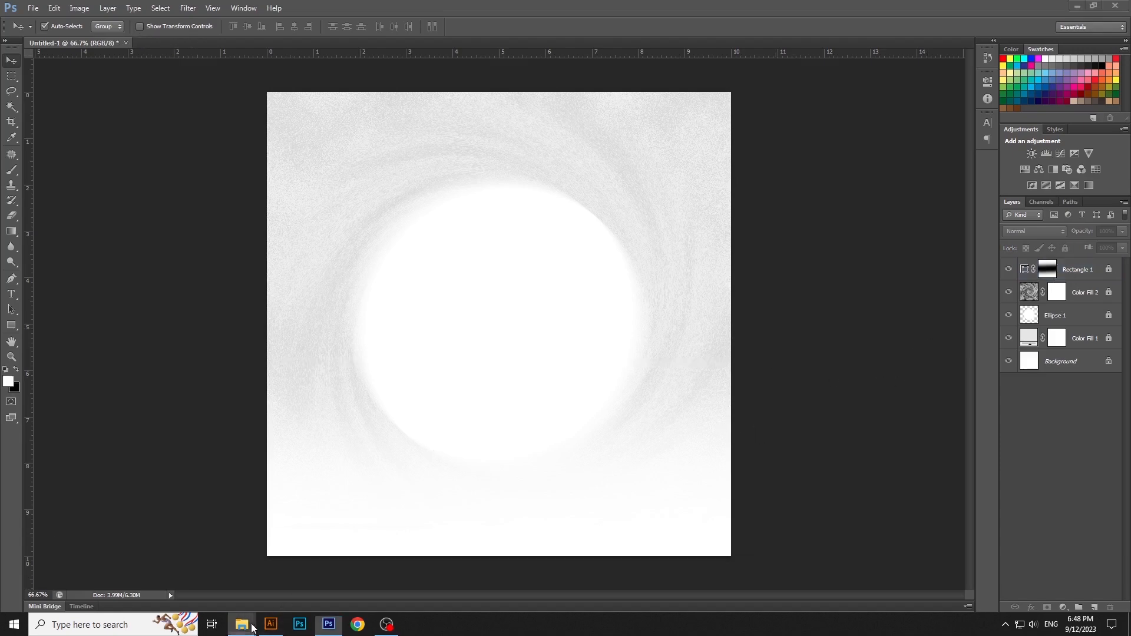
Step: Place the 859Untitled-1, gallery1 and my-11134207 product images from File Explorer into the Photoshop canvas
{"action": "mouse_move", "coordinate": [242, 623]}
{"action": "left_click", "coordinate": [359, 565]}
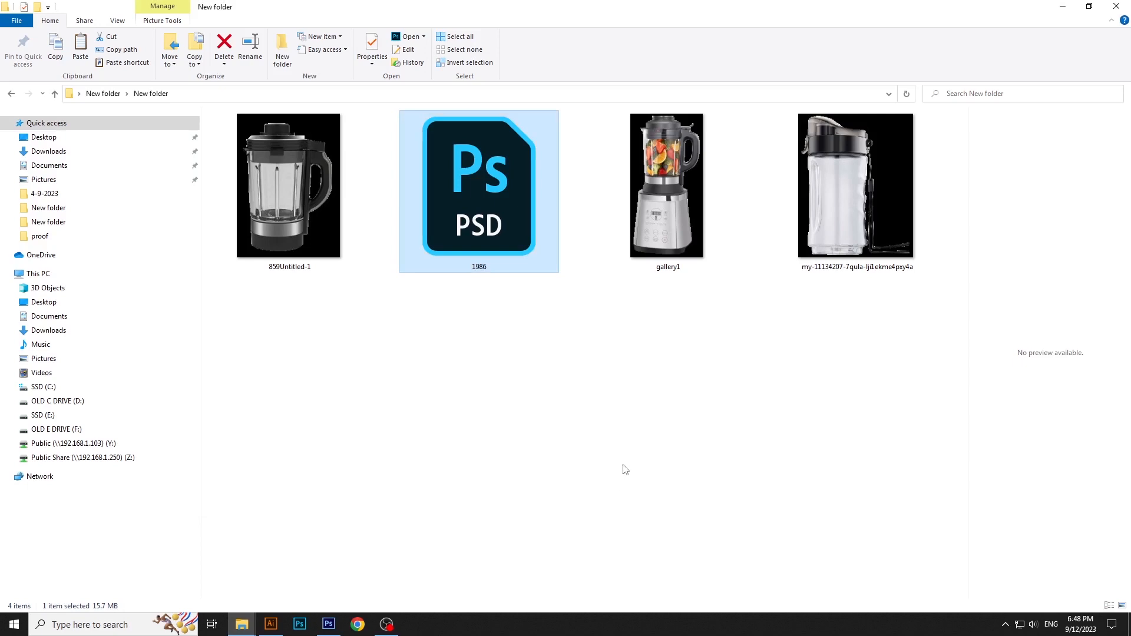
{"action": "left_click", "coordinate": [625, 470]}
{"action": "left_click", "coordinate": [323, 237]}
{"action": "left_click", "coordinate": [665, 238], "text": "ctrl"}
{"action": "left_click", "coordinate": [847, 205], "text": "ctrl"}
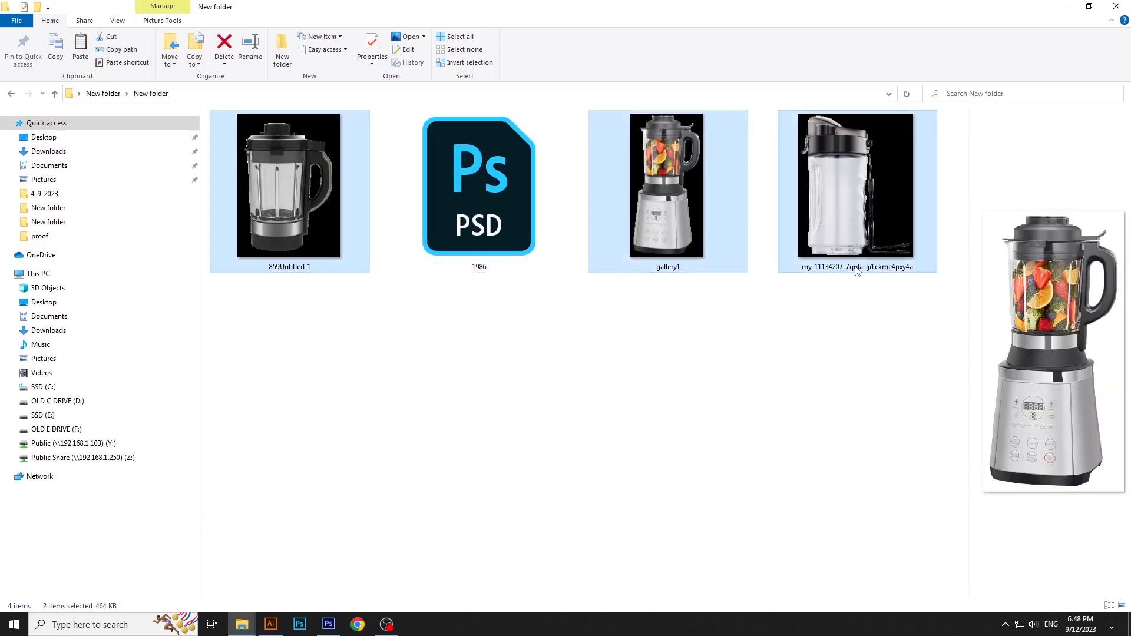
{"action": "left_click_drag", "start_coordinate": [856, 269], "coordinate": [590, 383]}
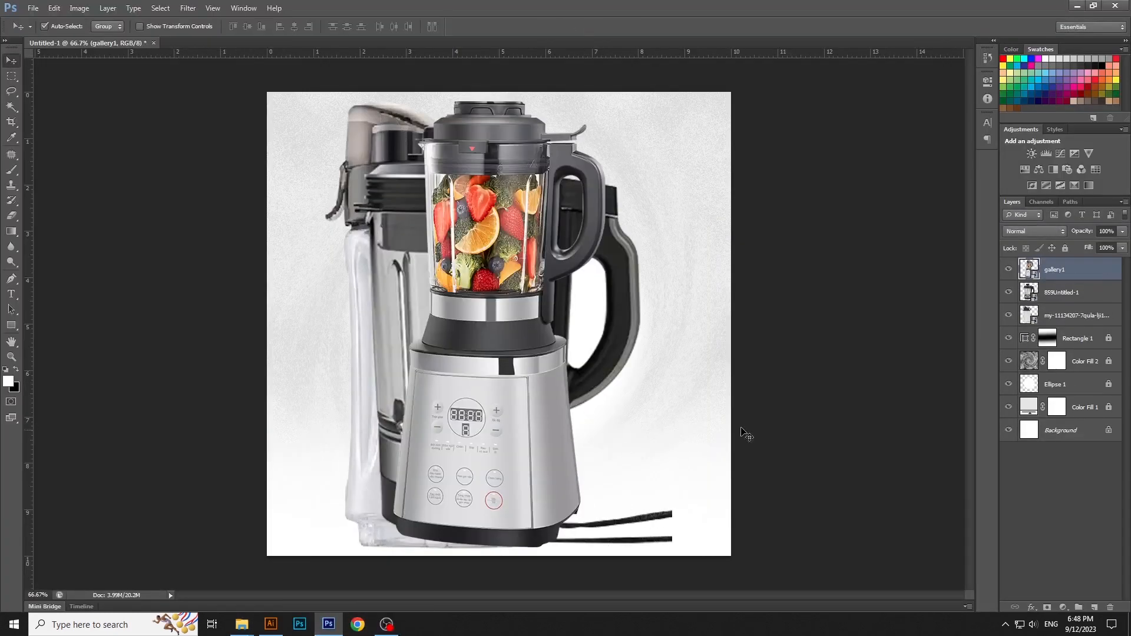
Step: Select the three placed product images and scale them down together inside the white circle
{"action": "left_click_drag", "start_coordinate": [748, 262], "coordinate": [377, 345]}
{"action": "key", "text": "ctrl+t"}
{"action": "left_click_drag", "start_coordinate": [325, 101], "coordinate": [429, 238]}
{"action": "key", "text": "Return"}
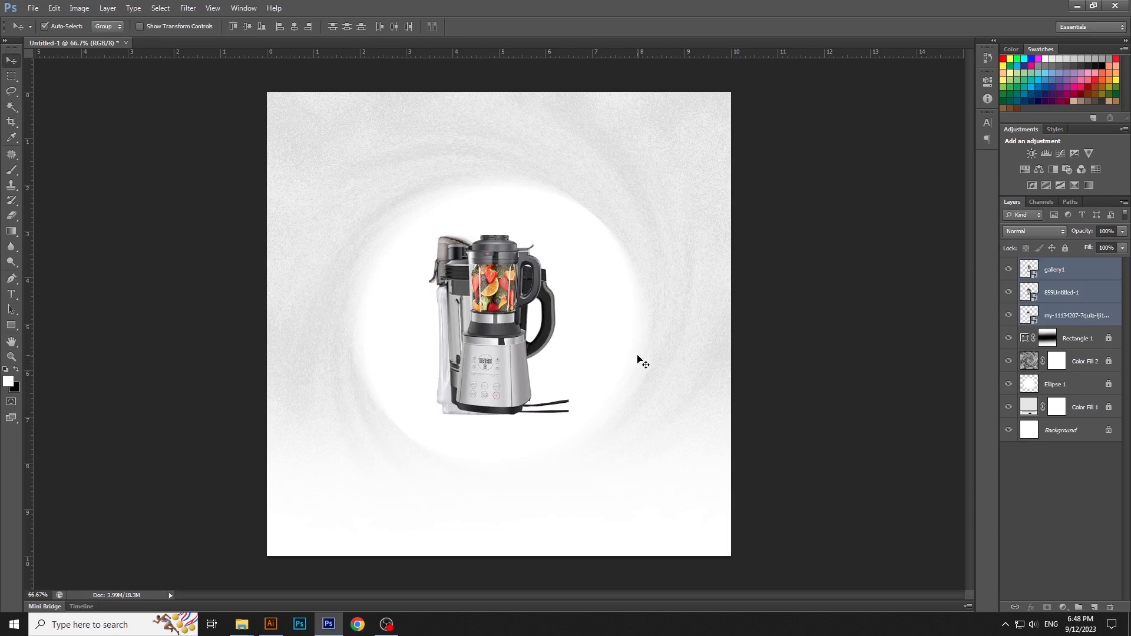
Step: Move the gallery1 blender slightly lower and enlarge it to span most of the white circle's height
{"action": "left_click_drag", "start_coordinate": [494, 366], "coordinate": [480, 397]}
{"action": "key", "text": "ctrl+t"}
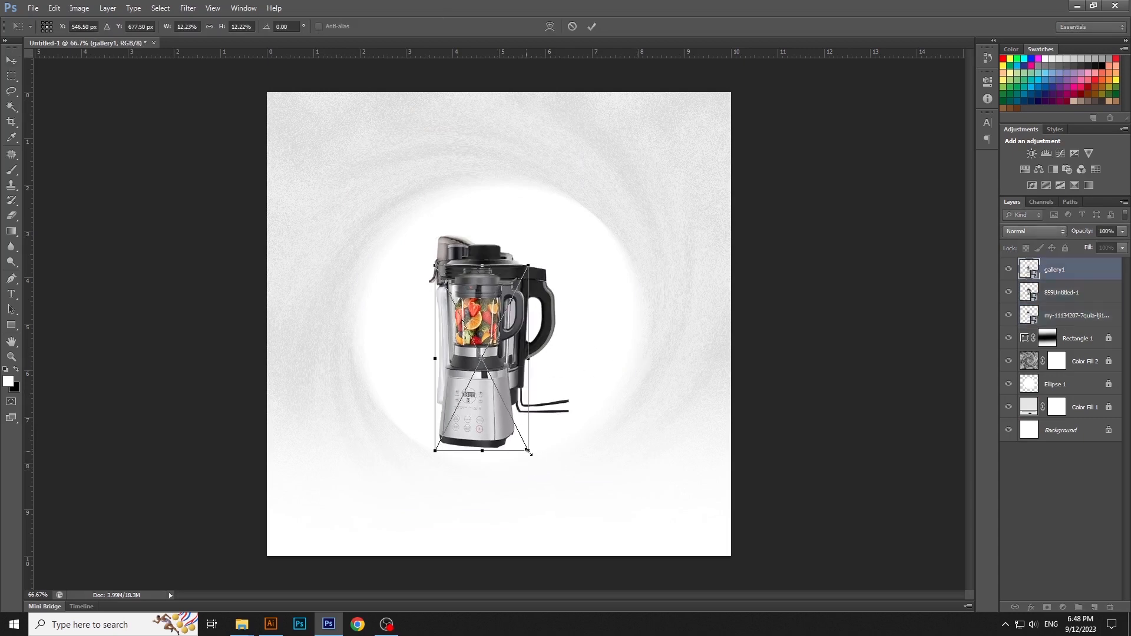
{"action": "mouse_move", "coordinate": [527, 451]}
{"action": "left_mouse_down"}
{"action": "mouse_move", "coordinate": [565, 496]}
{"action": "mouse_move", "coordinate": [518, 448]}
{"action": "left_mouse_up"}
{"action": "key", "text": "Return"}
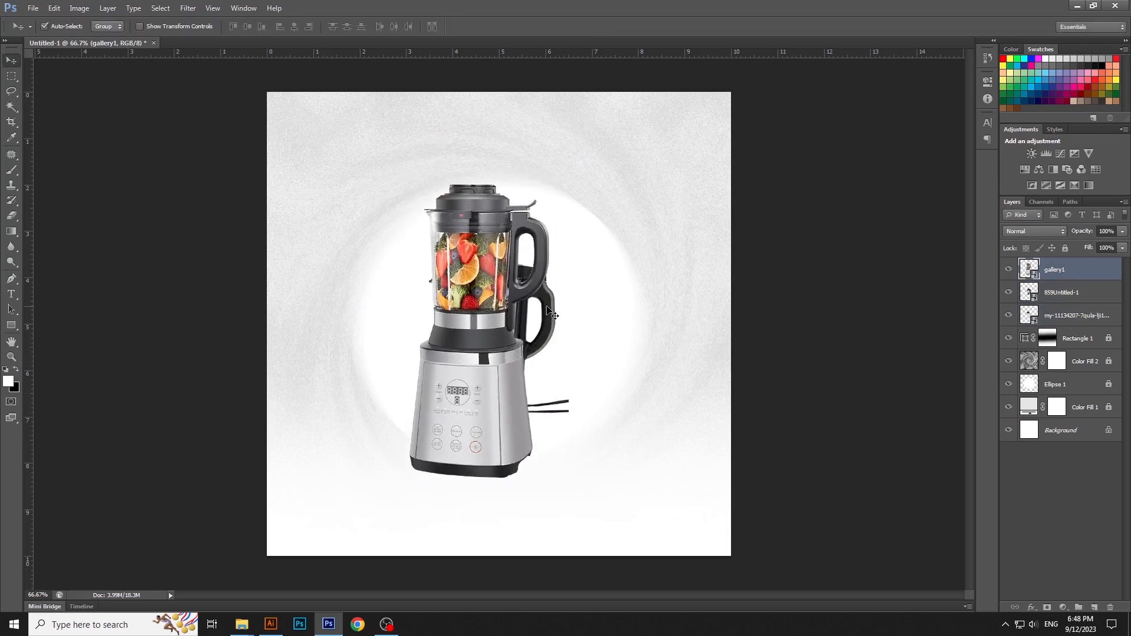
Step: Move the 859Untitled-1 jug to the right of the blender's base and scale it to about 23%
{"action": "left_click_drag", "start_coordinate": [552, 313], "coordinate": [669, 378]}
{"action": "key", "text": "ctrl+t"}
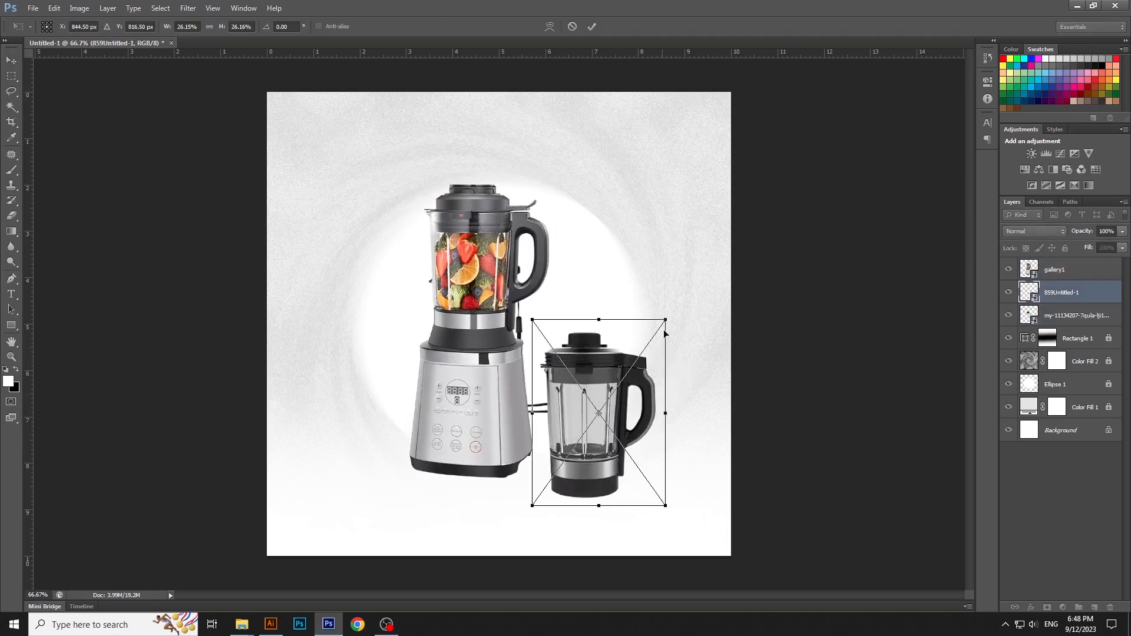
{"action": "left_click_drag", "start_coordinate": [665, 333], "coordinate": [649, 347]}
{"action": "left_click_drag", "start_coordinate": [619, 402], "coordinate": [618, 407]}
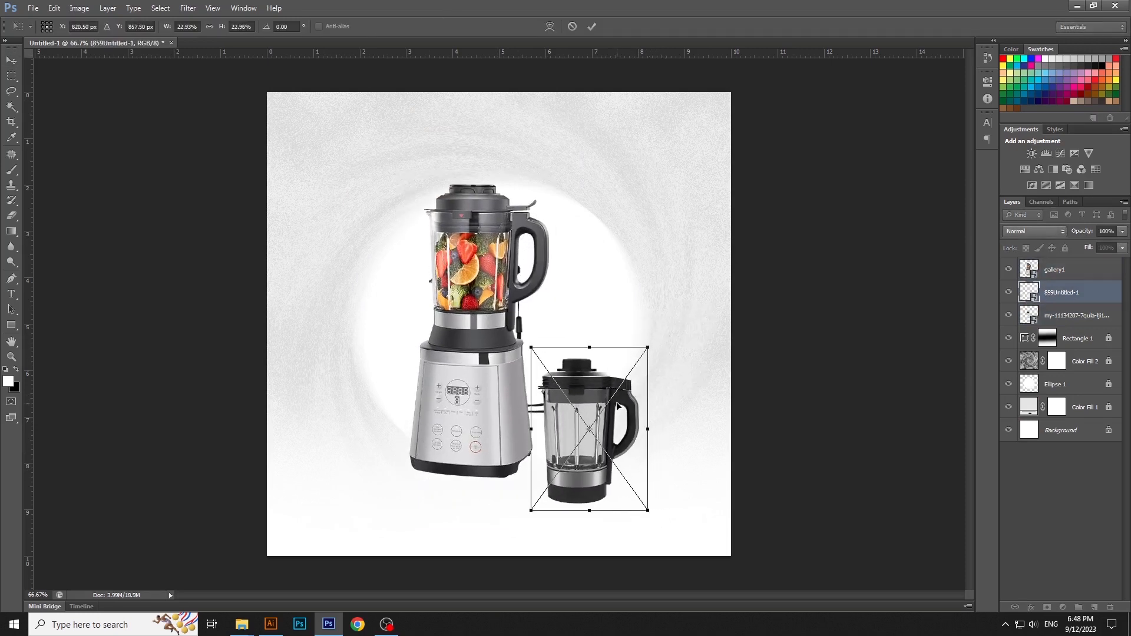
{"action": "key", "text": "Return"}
Step: Put the gallery1 layer beneath the other two products and place a smaller bottle in front of the blender's base
{"action": "left_click", "coordinate": [1058, 269]}
{"action": "left_click_drag", "start_coordinate": [1038, 333], "coordinate": [1038, 333]}
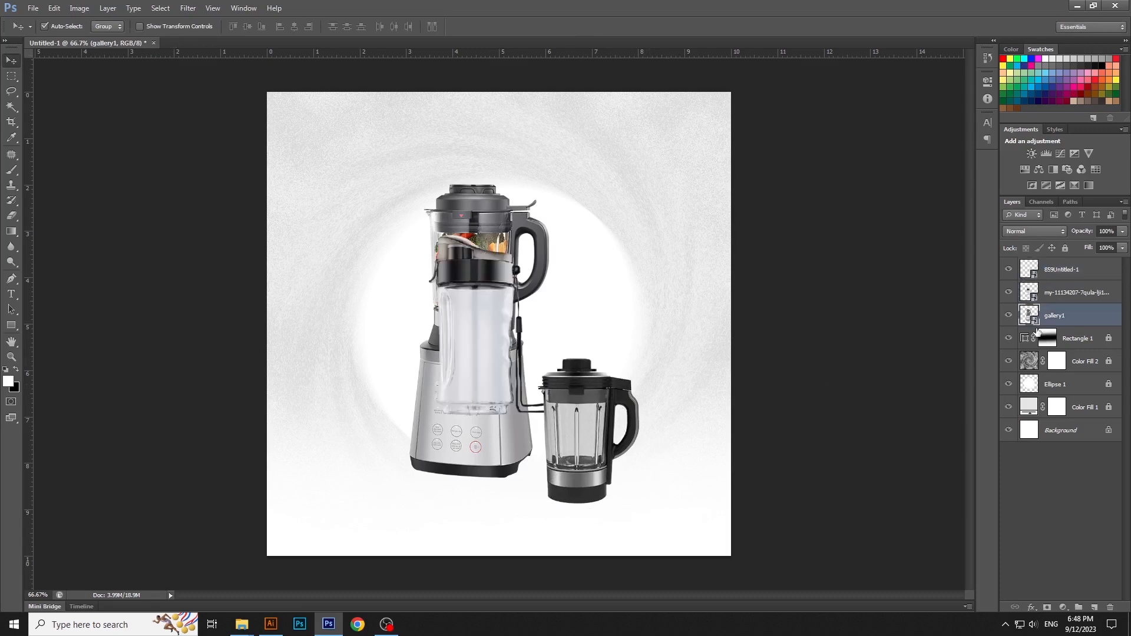
{"action": "left_click_drag", "start_coordinate": [481, 318], "coordinate": [486, 421]}
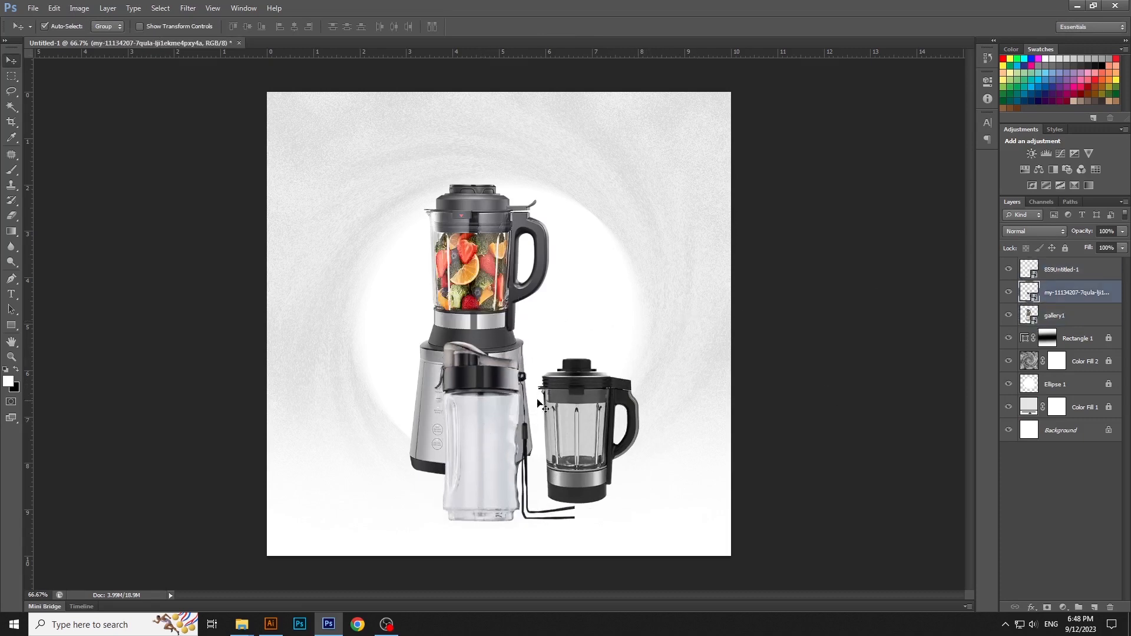
{"action": "key", "text": "ctrl+t"}
{"action": "left_click_drag", "start_coordinate": [578, 343], "coordinate": [552, 375]}
{"action": "left_click_drag", "start_coordinate": [498, 420], "coordinate": [503, 446]}
{"action": "key", "text": "Return"}
Step: Nudge the jug slightly upward and scale the gallery1 blender down a little
{"action": "left_click_drag", "start_coordinate": [564, 426], "coordinate": [565, 421]}
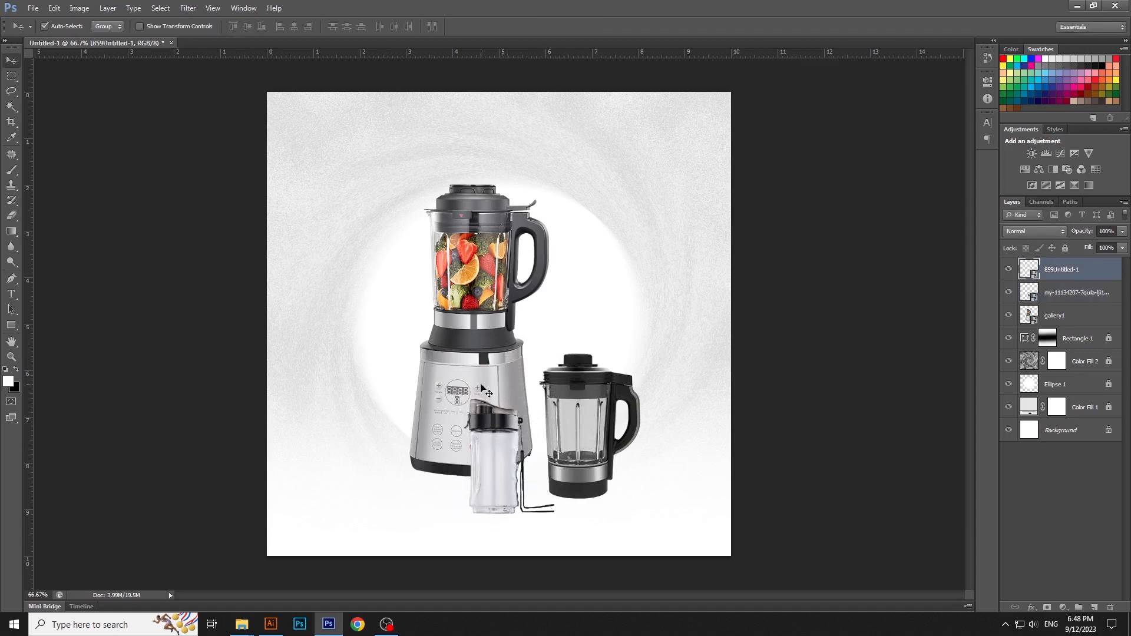
{"action": "left_click", "coordinate": [488, 393]}
{"action": "key", "text": "ctrl+t"}
{"action": "left_click_drag", "start_coordinate": [403, 178], "coordinate": [412, 195]}
{"action": "key", "text": "Return"}
Step: Move the bottle right to the blender's lower corner and scale the jug down to about 20%
{"action": "left_click_drag", "start_coordinate": [494, 450], "coordinate": [519, 430]}
{"action": "left_click", "coordinate": [591, 416]}
{"action": "left_click", "coordinate": [583, 420]}
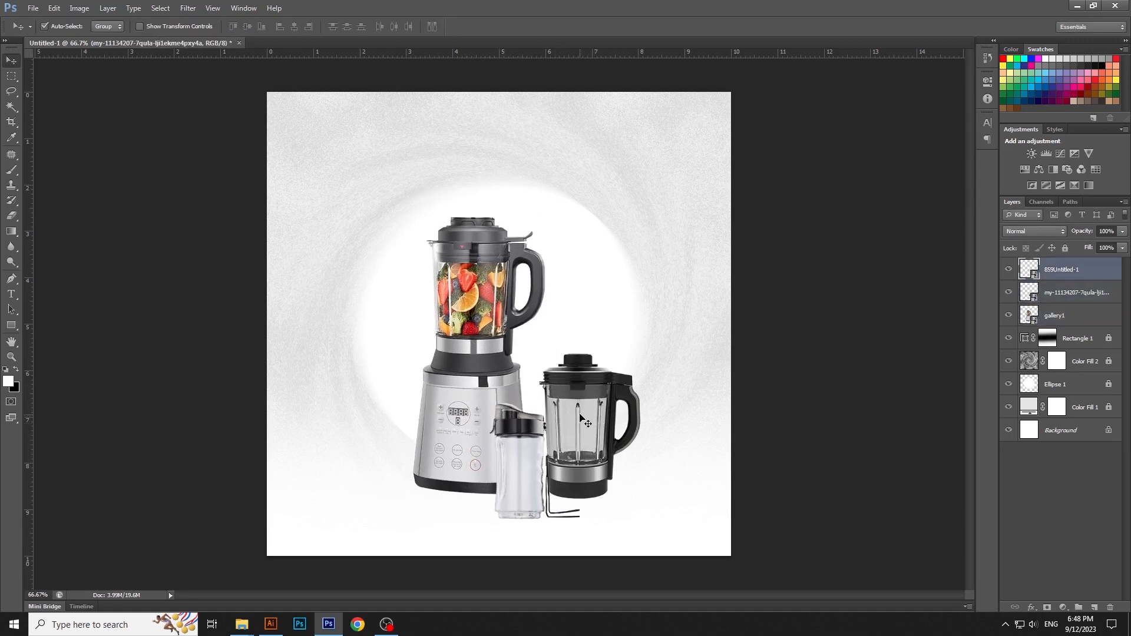
{"action": "key", "text": "ctrl+t"}
{"action": "left_click_drag", "start_coordinate": [646, 353], "coordinate": [638, 370]}
{"action": "key", "text": "Return"}
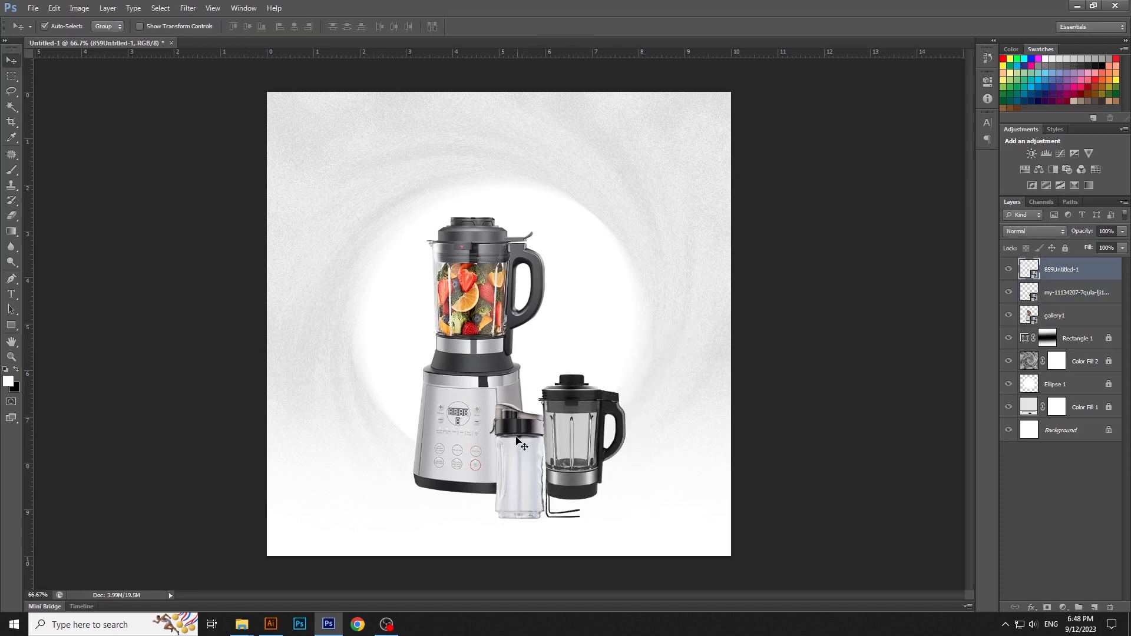
Step: Bring the bottle layer above the jug layer and scale the bottle down to about 12.5%
{"action": "left_click_drag", "start_coordinate": [524, 443], "coordinate": [523, 448]}
{"action": "key", "text": "ctrl+bracketright"}
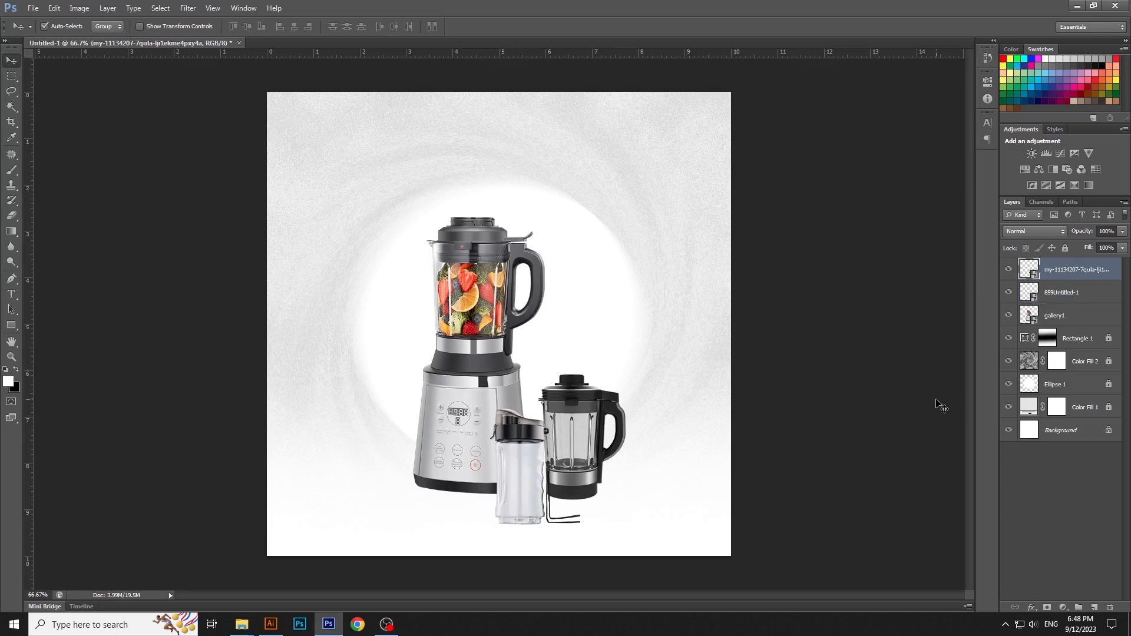
{"action": "key", "text": "ctrl+t"}
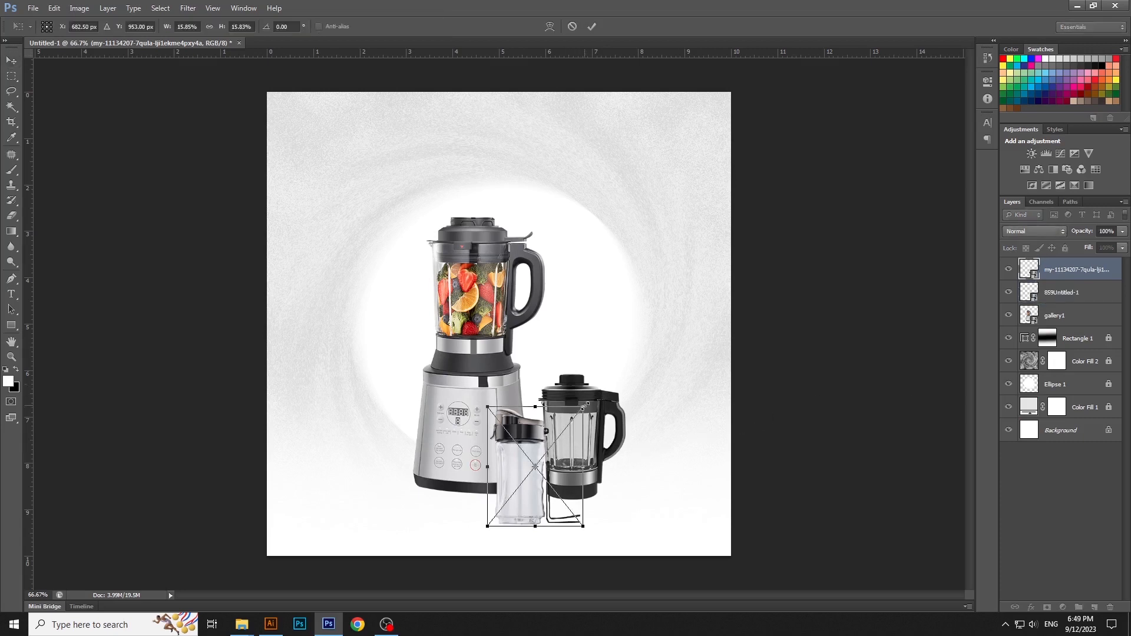
{"action": "left_click_drag", "start_coordinate": [585, 406], "coordinate": [555, 449]}
{"action": "key", "text": "Return"}
Step: Shift the jug and bottle closer to the blender and raise all three products slightly
{"action": "left_click_drag", "start_coordinate": [823, 396], "coordinate": [460, 502]}
{"action": "left_click_drag", "start_coordinate": [509, 489], "coordinate": [508, 473]}
{"action": "left_click", "coordinate": [826, 411]}
Step: Duplicate the 859Untitled-1 jug layer with New Smart Object via Copy
{"action": "left_click", "coordinate": [561, 390]}
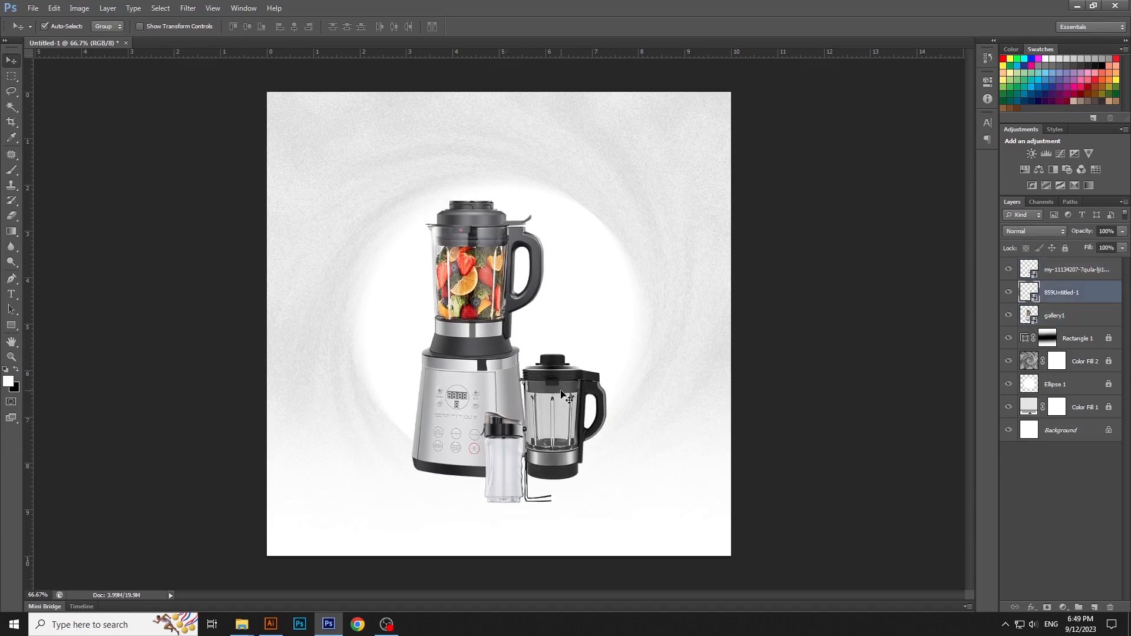
{"action": "right_click", "coordinate": [1097, 294]}
{"action": "left_click", "coordinate": [1048, 270]}
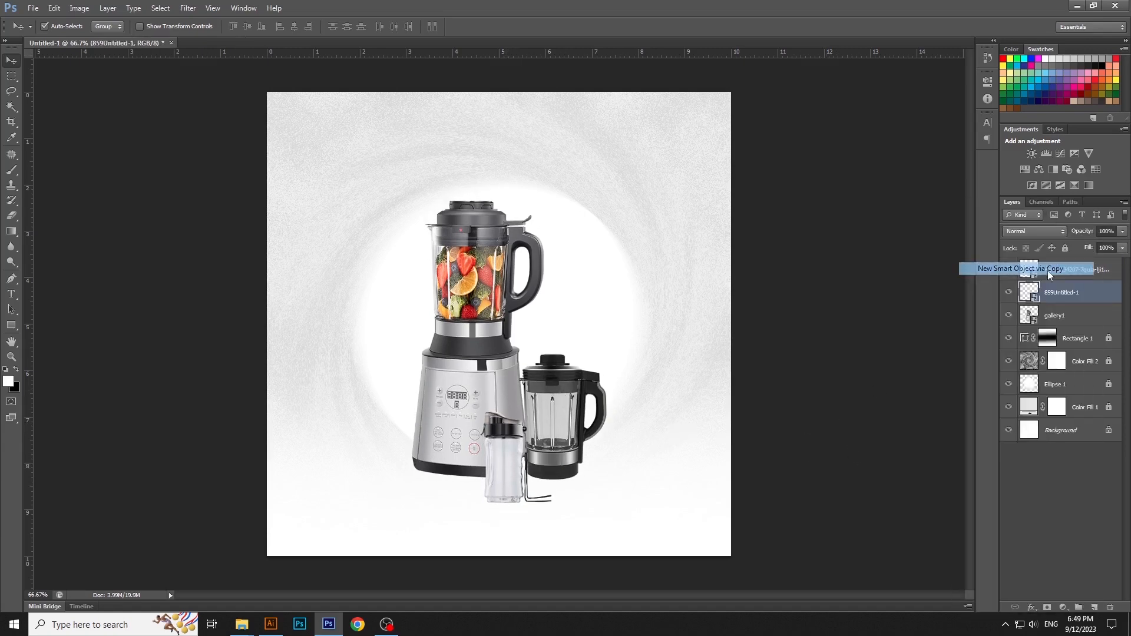
Step: Turn the jug copy upside down directly below the original and flip it horizontally to form a mirror image
{"action": "key", "text": "ctrl+t"}
{"action": "left_click_drag", "start_coordinate": [383, 277], "coordinate": [677, 500]}
{"action": "left_click_drag", "start_coordinate": [578, 418], "coordinate": [578, 527]}
{"action": "right_click", "coordinate": [578, 528]}
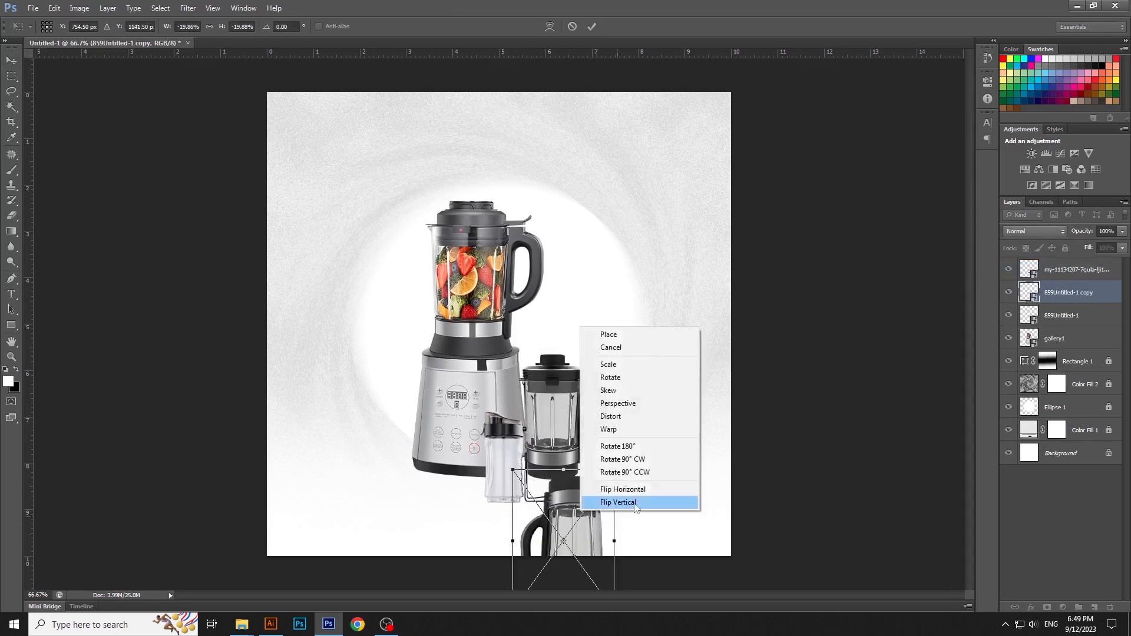
{"action": "left_click", "coordinate": [589, 489]}
{"action": "key", "text": "Return"}
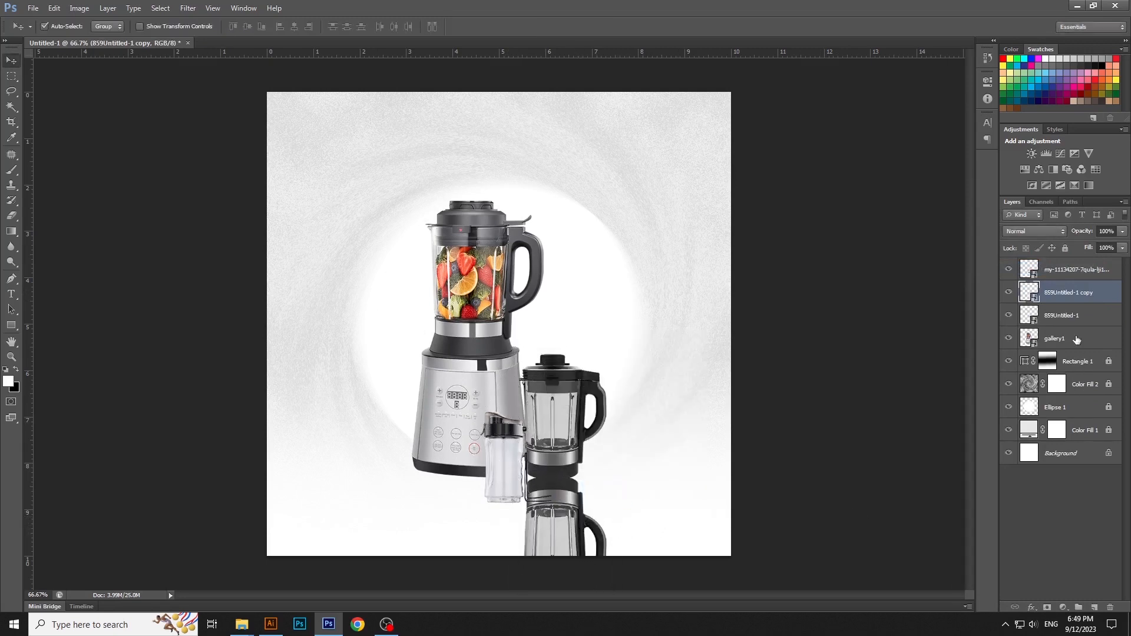
Step: Move the jug copy's layer beneath the original jug and nudge the copy up against the jug's base
{"action": "left_click_drag", "start_coordinate": [1069, 292], "coordinate": [1069, 321]}
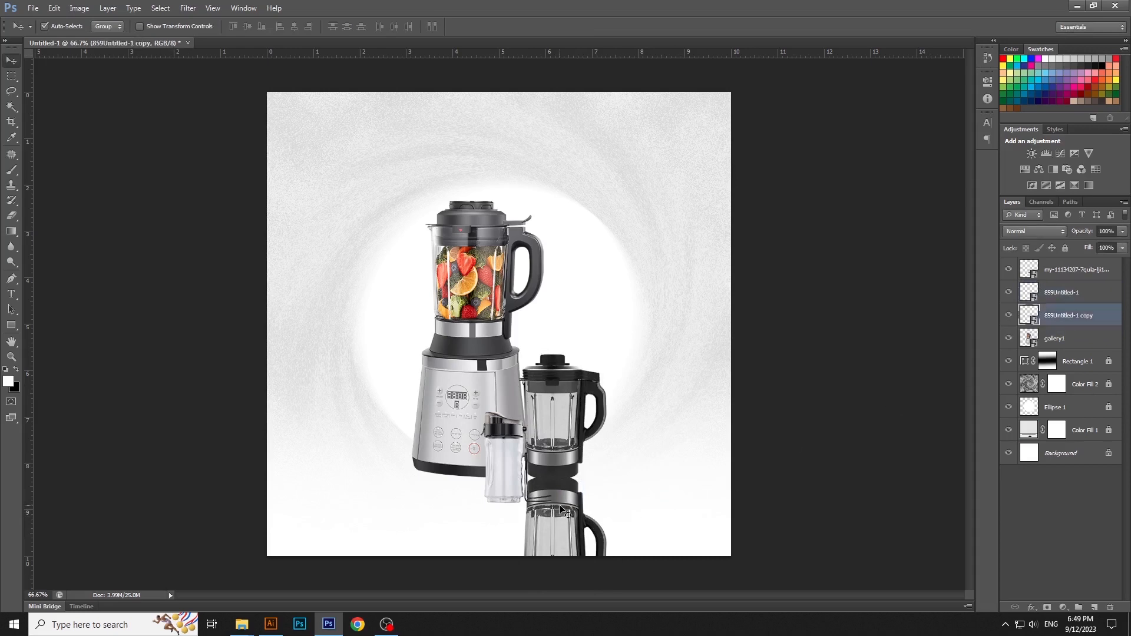
{"action": "key", "text": "Up"}
{"action": "key", "text": "Up"}
{"action": "key", "text": "Up"}
{"action": "key", "text": "Up"}
{"action": "key", "text": "Up"}
{"action": "key", "text": "Up"}
{"action": "key", "text": "Up"}
{"action": "key", "text": "Up"}
{"action": "key", "text": "Up"}
{"action": "key", "text": "Up"}
{"action": "key", "text": "Up"}
{"action": "key", "text": "Up"}
{"action": "key", "text": "Up"}
{"action": "key", "text": "Up"}
{"action": "key", "text": "Up"}
{"action": "key", "text": "Up"}
{"action": "key", "text": "Up"}
{"action": "key", "text": "Up"}
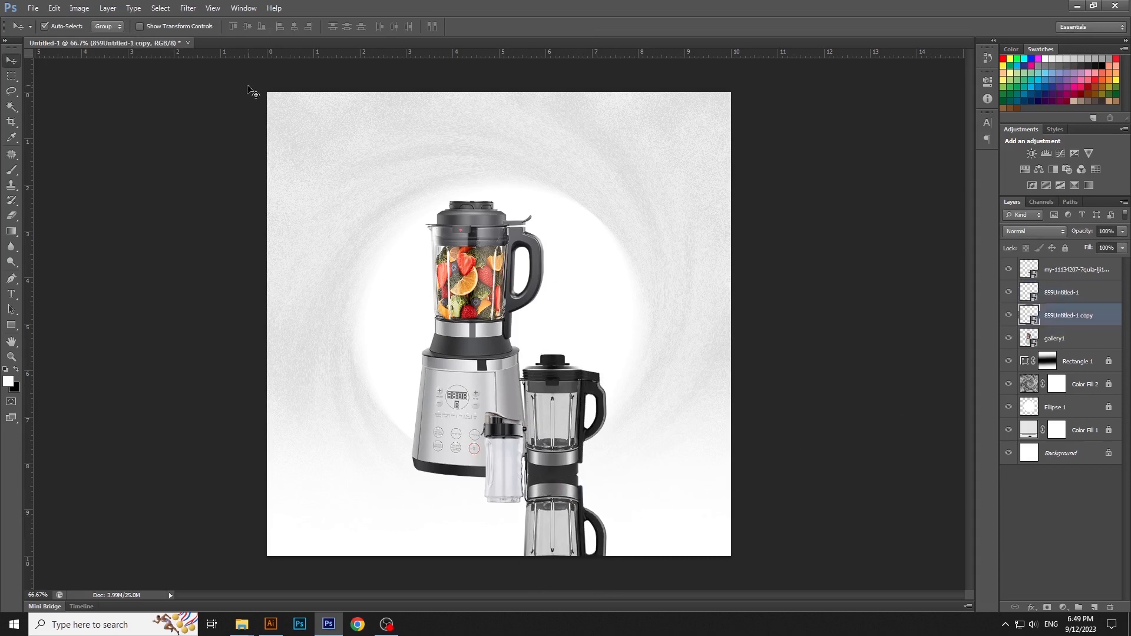
Step: Apply a Gaussian Blur with a 4.1 pixel radius to the jug's reflection
{"action": "left_click", "coordinate": [188, 7]}
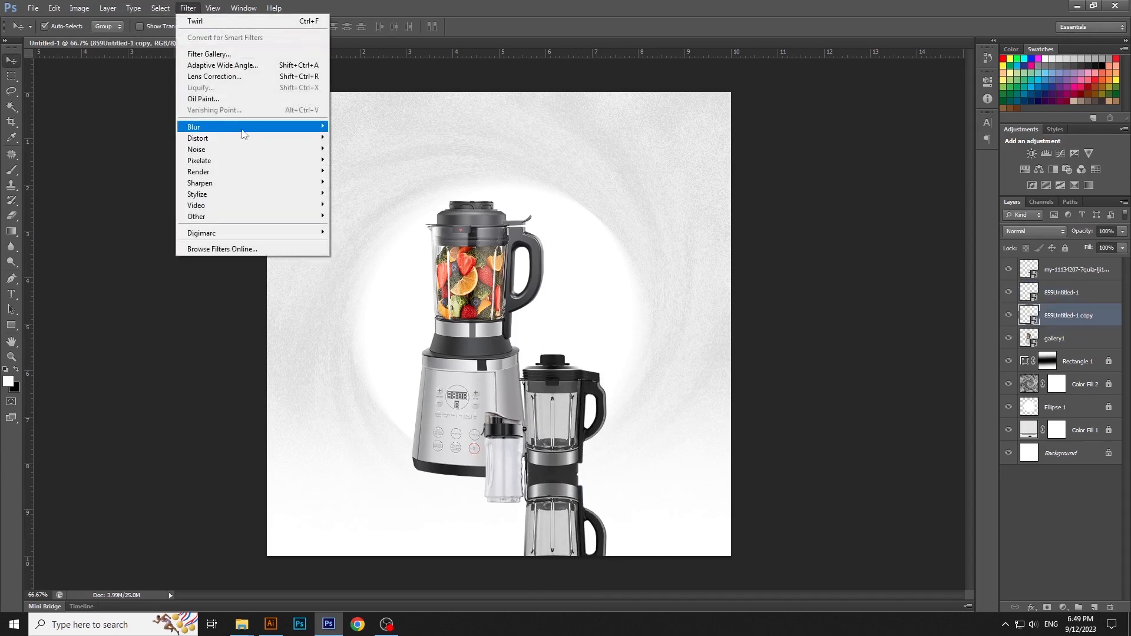
{"action": "left_click", "coordinate": [404, 212]}
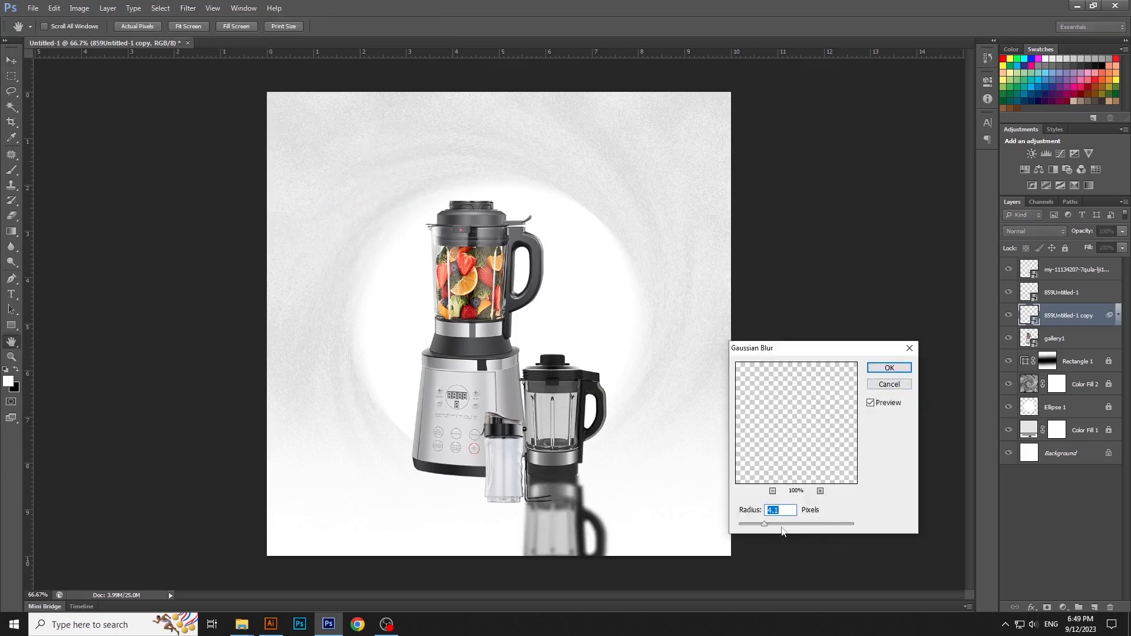
{"action": "left_click", "coordinate": [889, 371]}
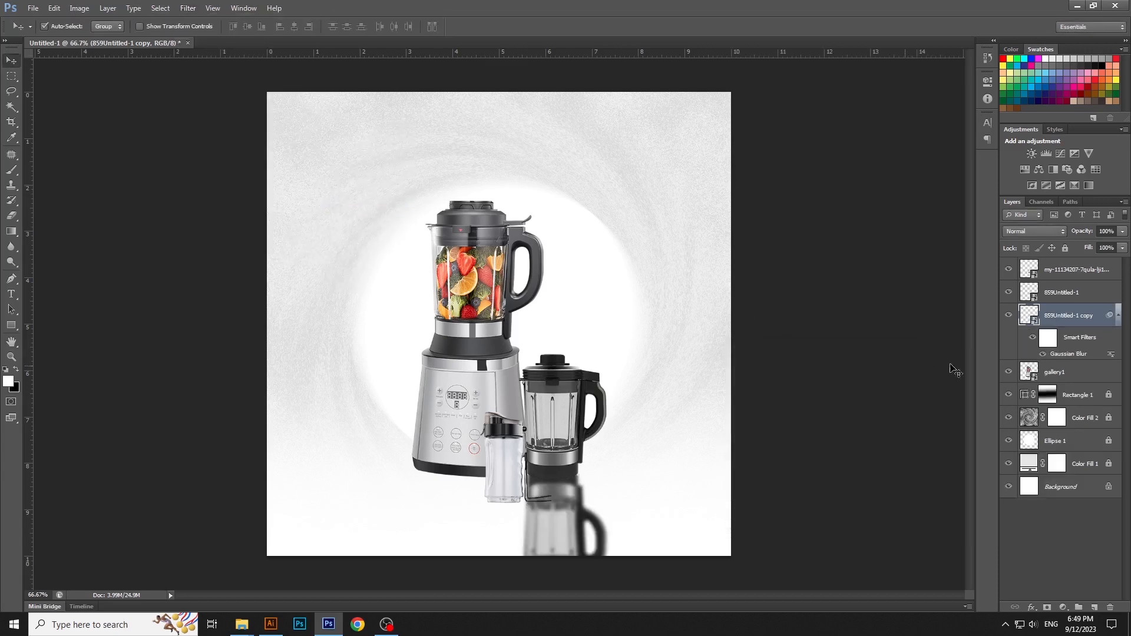
Step: Add a layer mask to the jug's reflection and fade it out downward with a black-to-white linear gradient
{"action": "left_click", "coordinate": [1046, 607]}
{"action": "key", "text": "x"}
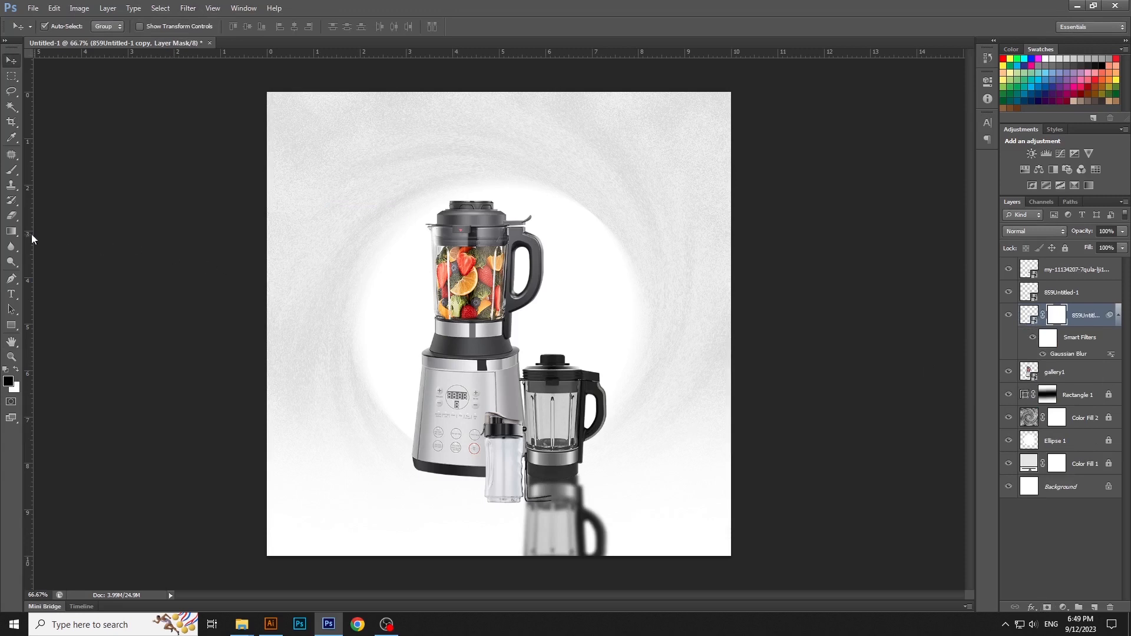
{"action": "left_click", "coordinate": [11, 231]}
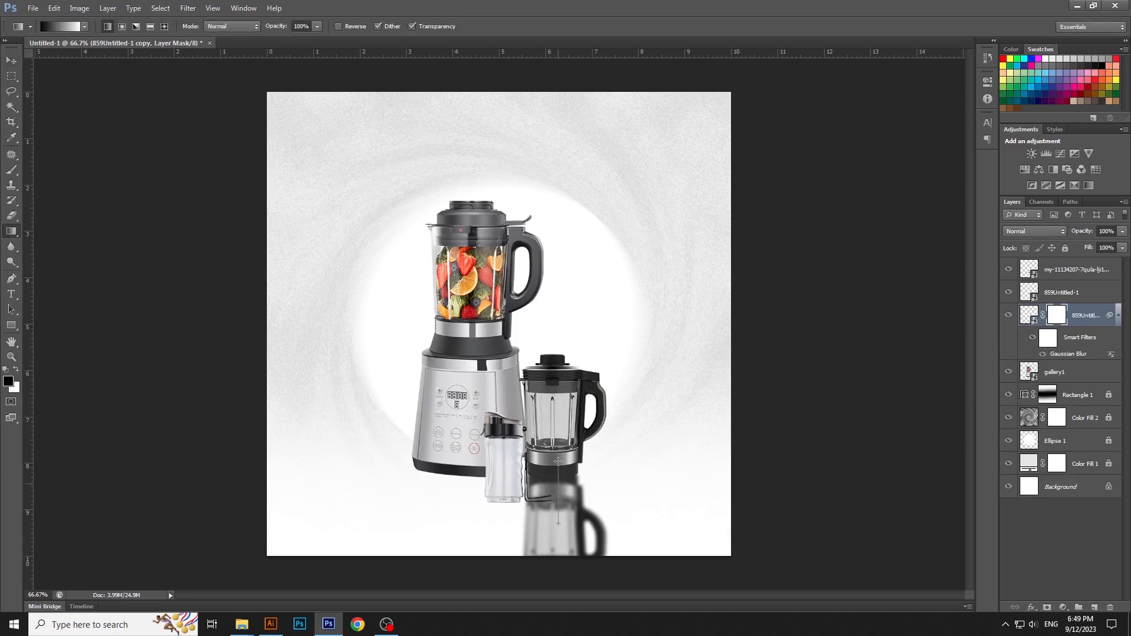
{"action": "left_click_drag", "start_coordinate": [561, 407], "coordinate": [561, 408]}
{"action": "key", "text": "v"}
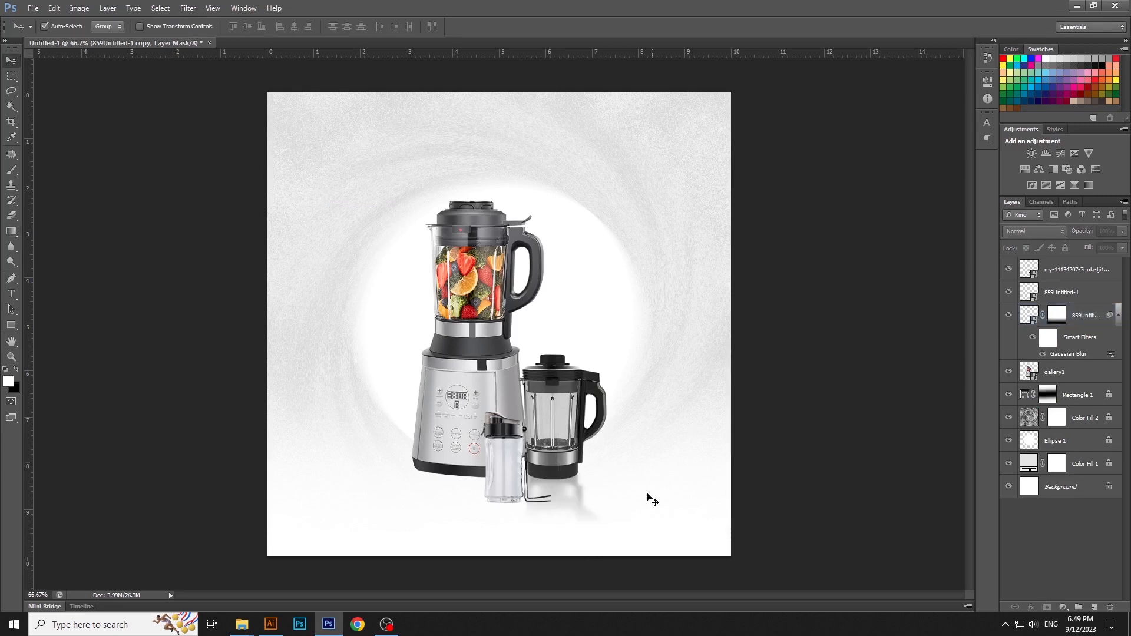
Step: Duplicate the bottle layer as a new smart object via copy
{"action": "left_click", "coordinate": [1074, 270]}
{"action": "right_click", "coordinate": [1084, 275]}
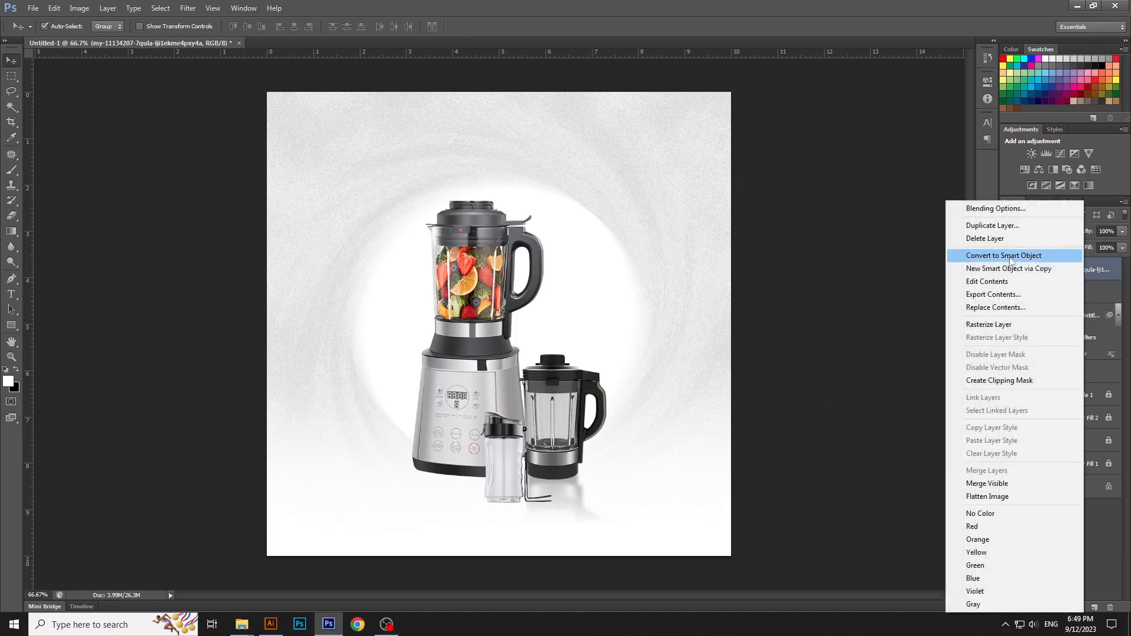
{"action": "left_click", "coordinate": [1082, 270]}
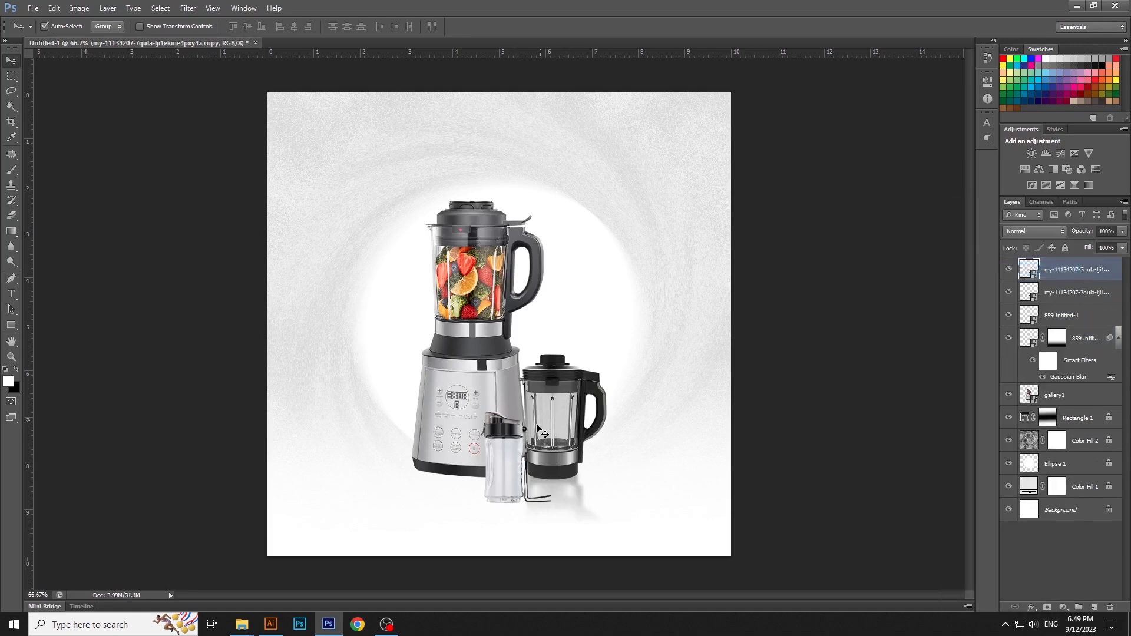
Step: Flip the bottle copy vertically, move it directly below the bottle and place its layer beneath the original bottle layer
{"action": "key", "text": "ctrl+t"}
{"action": "right_click", "coordinate": [503, 427]}
{"action": "left_click", "coordinate": [557, 605]}
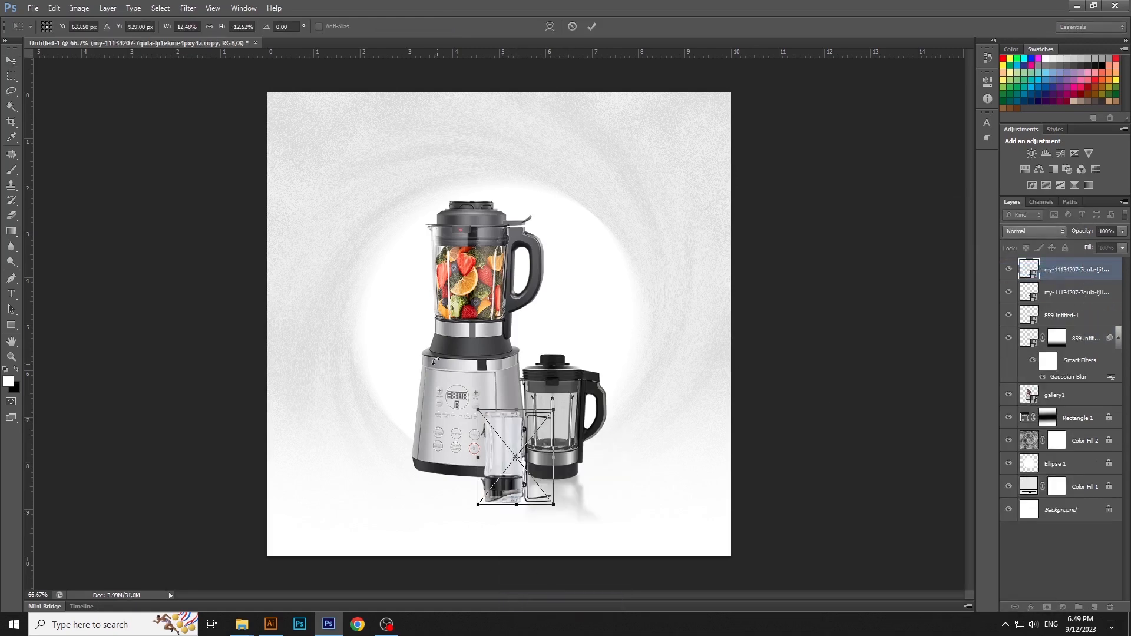
{"action": "left_click_drag", "start_coordinate": [543, 442], "coordinate": [547, 536]}
{"action": "key", "text": "Return"}
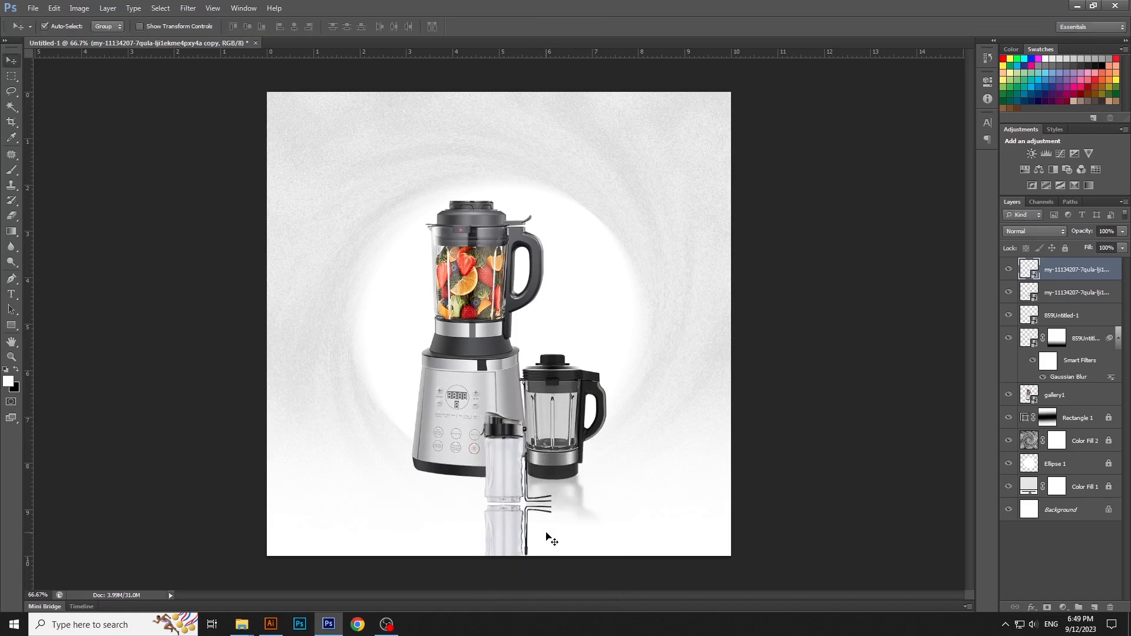
{"action": "left_click_drag", "start_coordinate": [1060, 274], "coordinate": [1061, 298]}
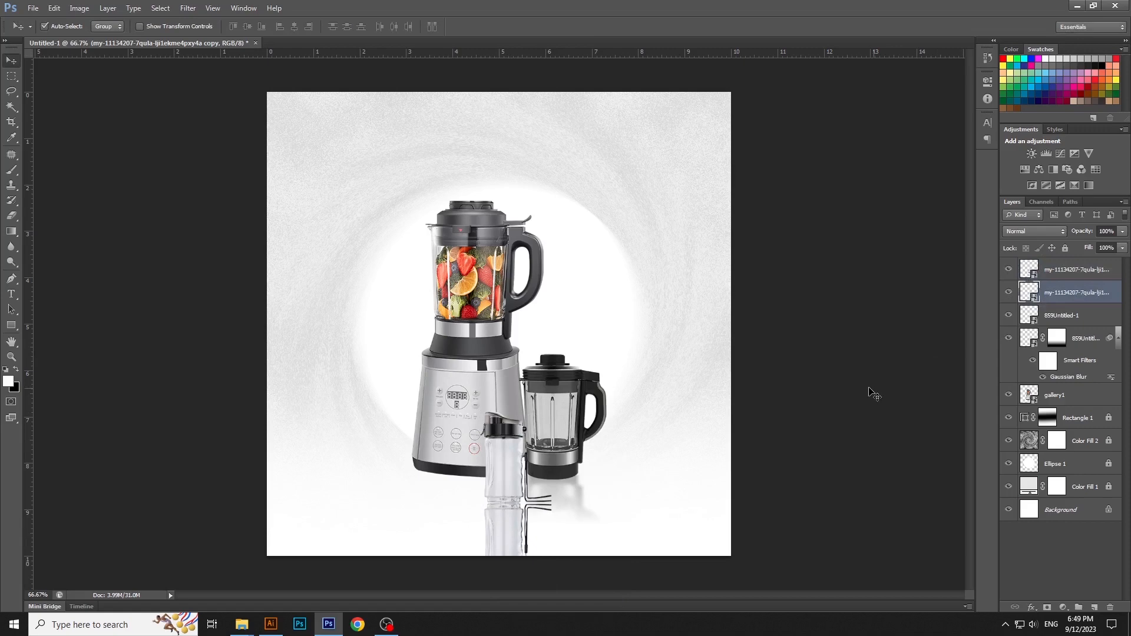
Step: Apply a Gaussian Blur with a 4.1 pixel radius to the bottle's reflection
{"action": "left_click", "coordinate": [189, 8]}
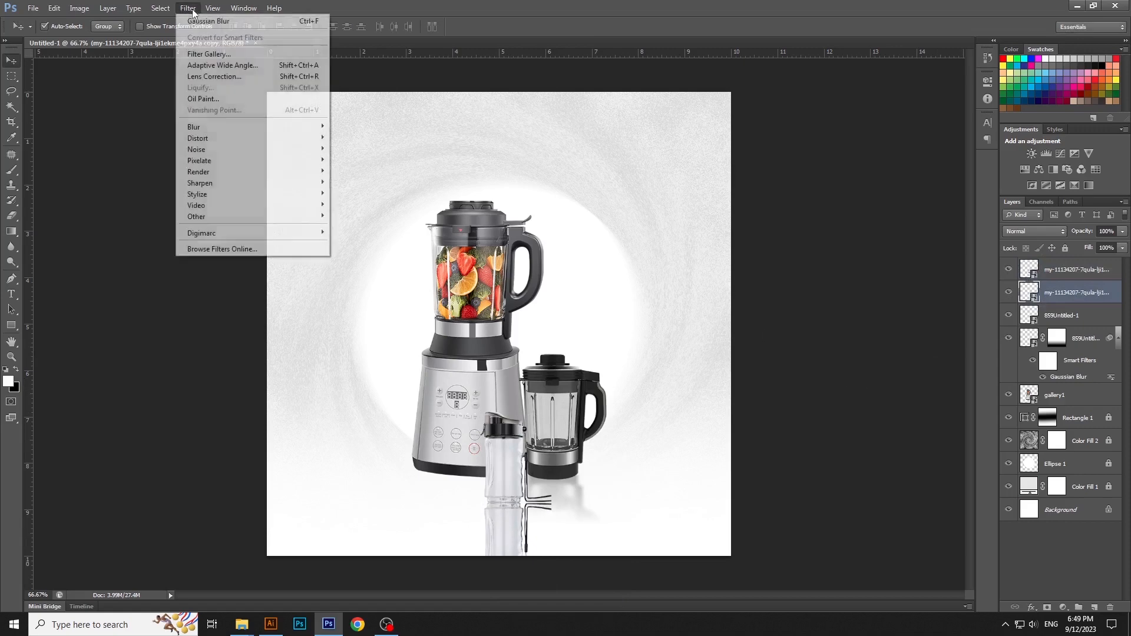
{"action": "left_click", "coordinate": [222, 23]}
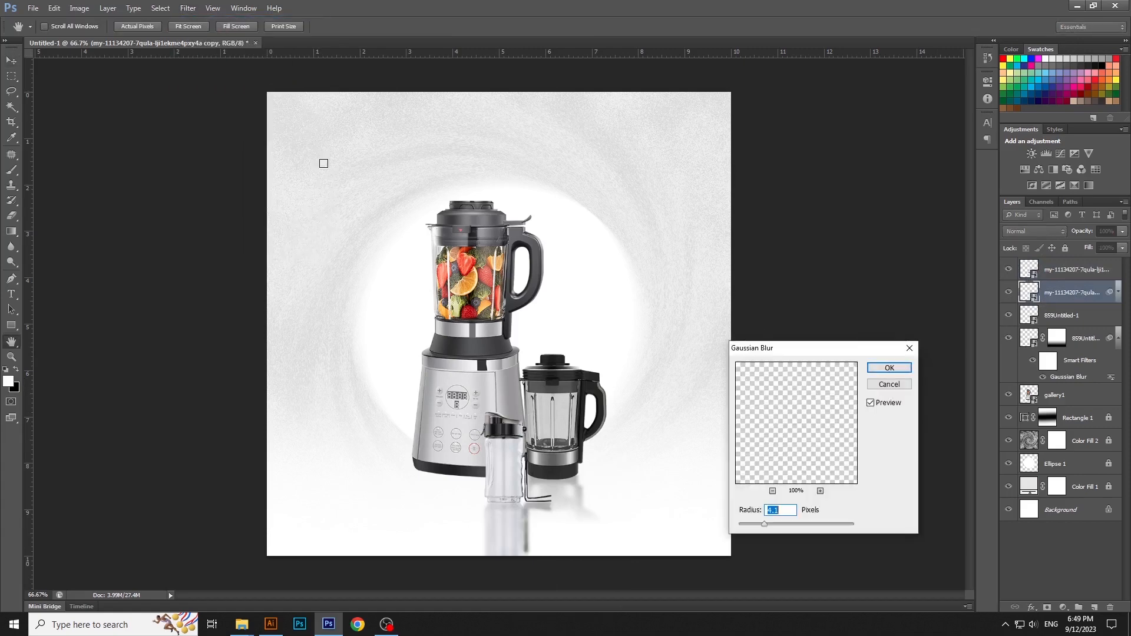
{"action": "key", "text": "Return"}
Step: Add a layer mask to the bottle's reflection and fade it out downward with a black-to-white linear gradient
{"action": "left_click", "coordinate": [1048, 607]}
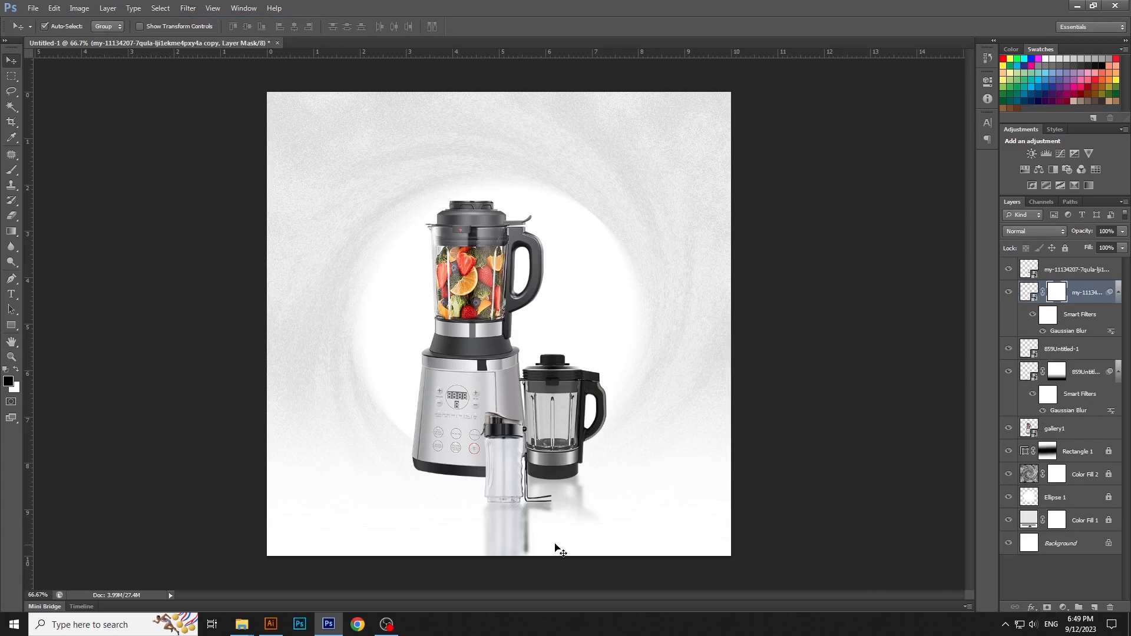
{"action": "key", "text": "g"}
{"action": "key", "text": "x"}
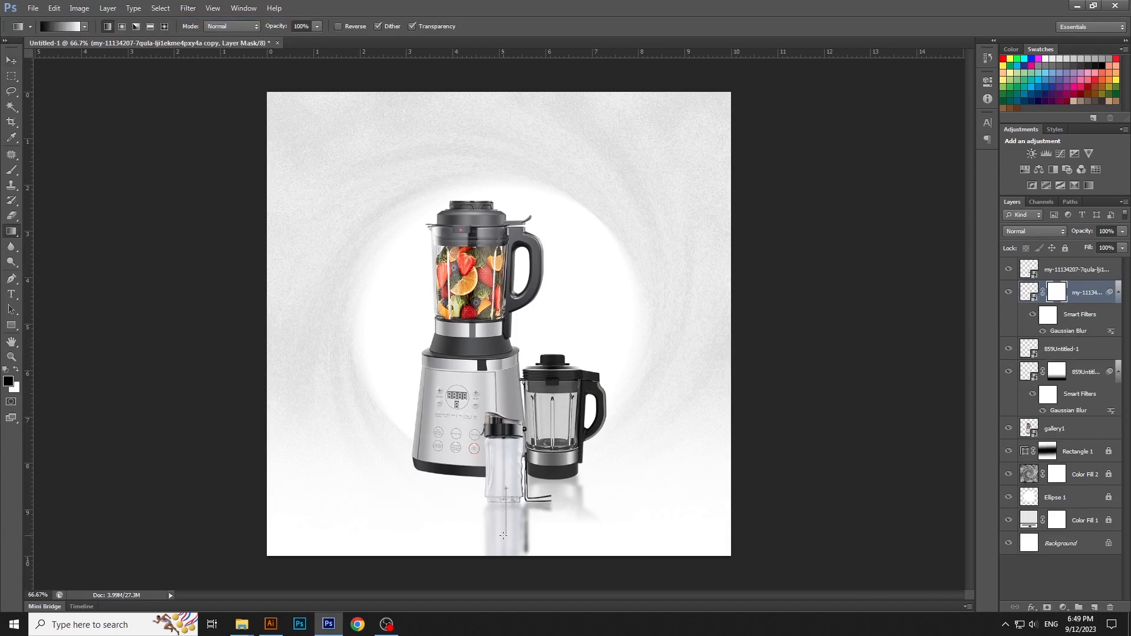
{"action": "left_click_drag", "start_coordinate": [503, 535], "coordinate": [503, 535]}
{"action": "key", "text": "ctrl+z"}
{"action": "mouse_move", "coordinate": [509, 494]}
{"action": "left_mouse_down"}
{"action": "mouse_move", "coordinate": [509, 471]}
{"action": "mouse_move", "coordinate": [507, 502]}
{"action": "left_mouse_up"}
{"action": "key", "text": "ctrl+z"}
{"action": "key", "text": "v"}
{"action": "left_click", "coordinate": [758, 476]}
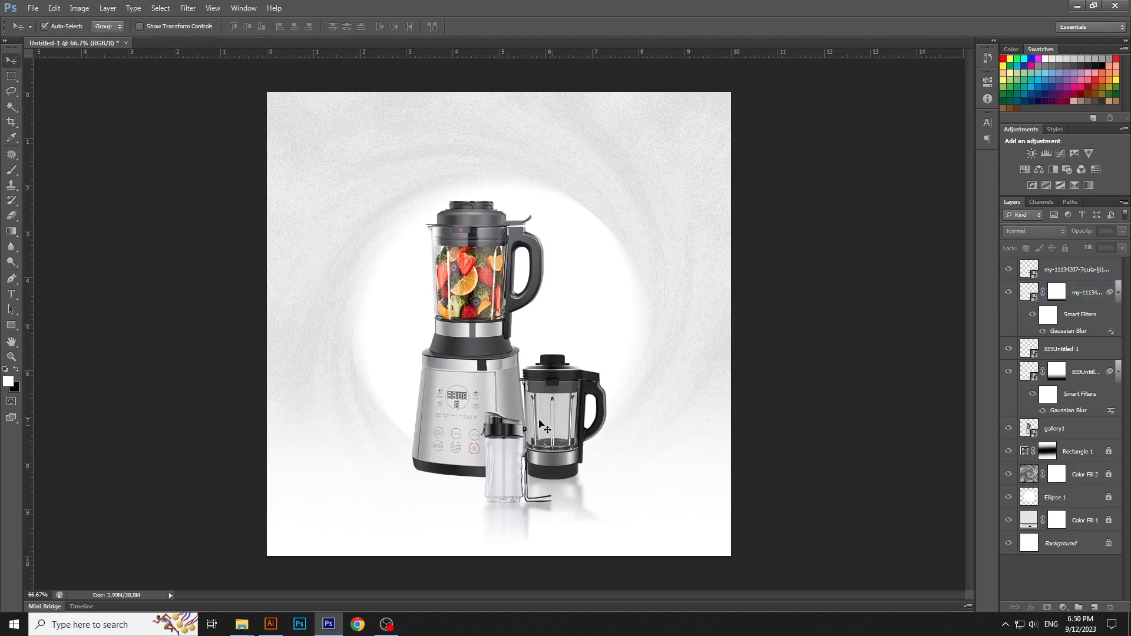
Step: Duplicate the blender layer gallery1 as a new smart object via copy
{"action": "left_click", "coordinate": [494, 380]}
{"action": "right_click", "coordinate": [1093, 429]}
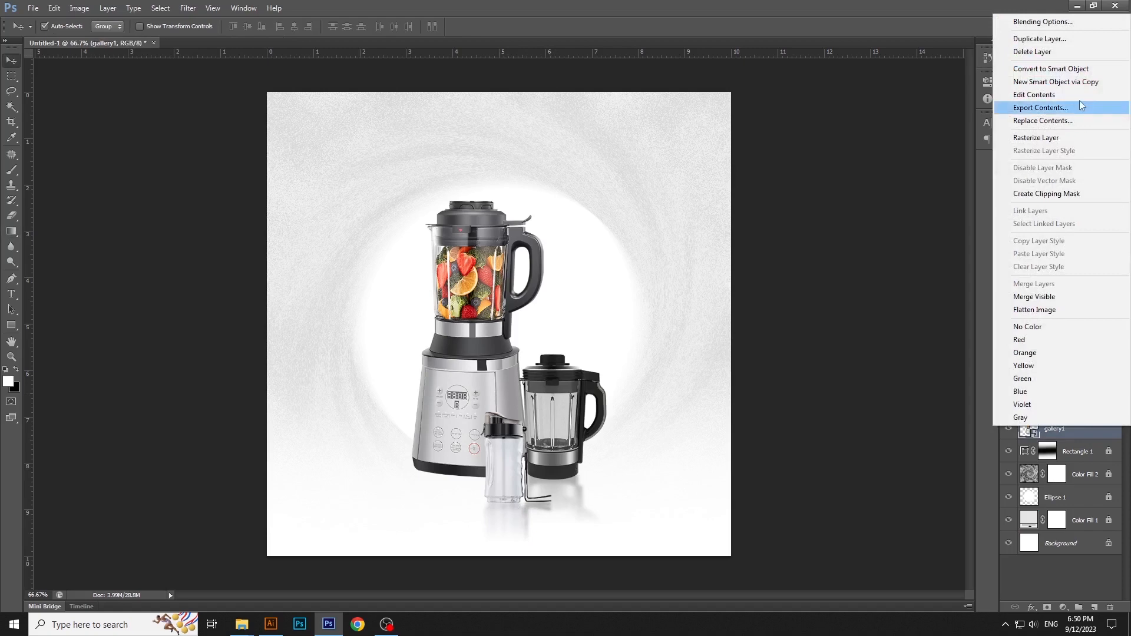
{"action": "left_click", "coordinate": [1068, 83]}
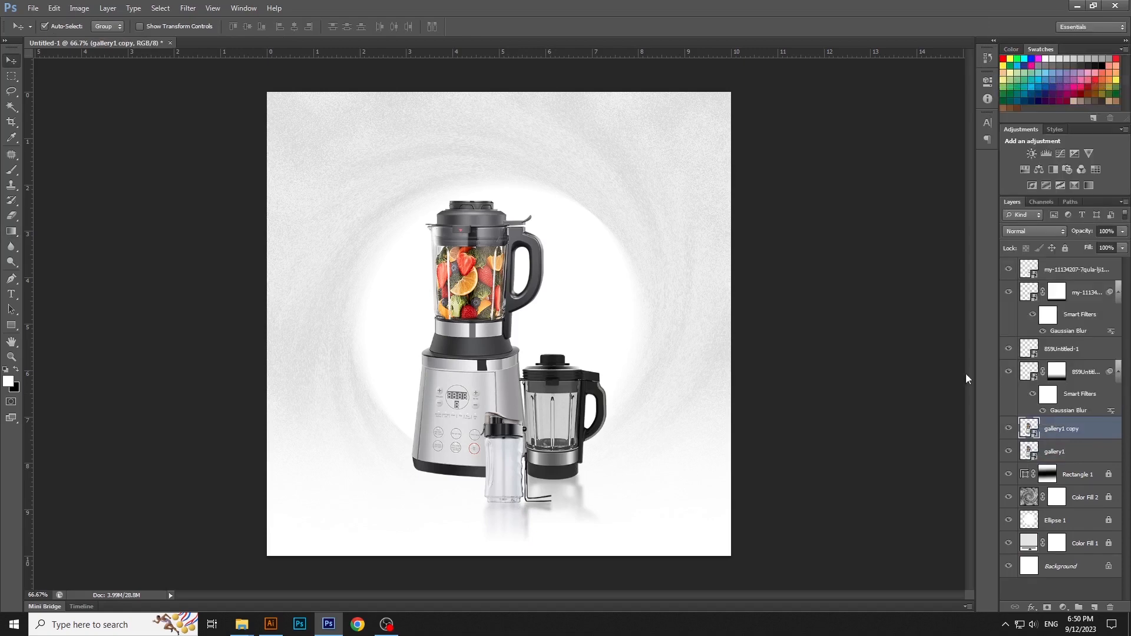
Step: Flip the blender copy vertically and move it directly below the original blender
{"action": "key", "text": "ctrl+t"}
{"action": "left_click_drag", "start_coordinate": [386, 196], "coordinate": [597, 496]}
{"action": "right_click", "coordinate": [526, 247]}
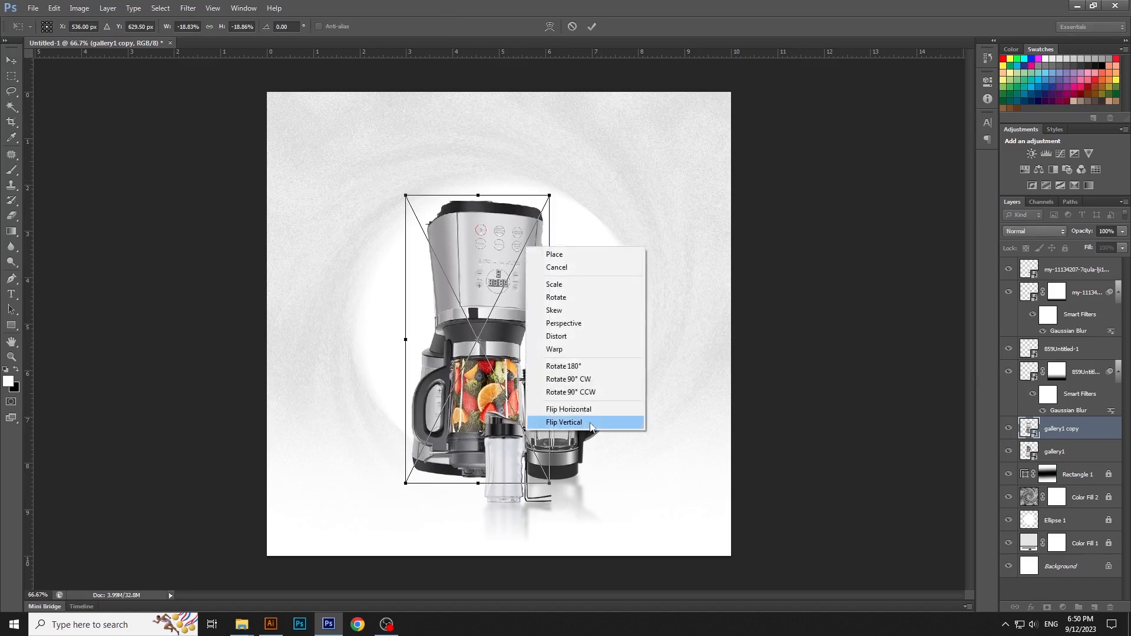
{"action": "left_click", "coordinate": [564, 422]}
{"action": "left_click_drag", "start_coordinate": [501, 270], "coordinate": [474, 495]}
{"action": "key", "text": "Return"}
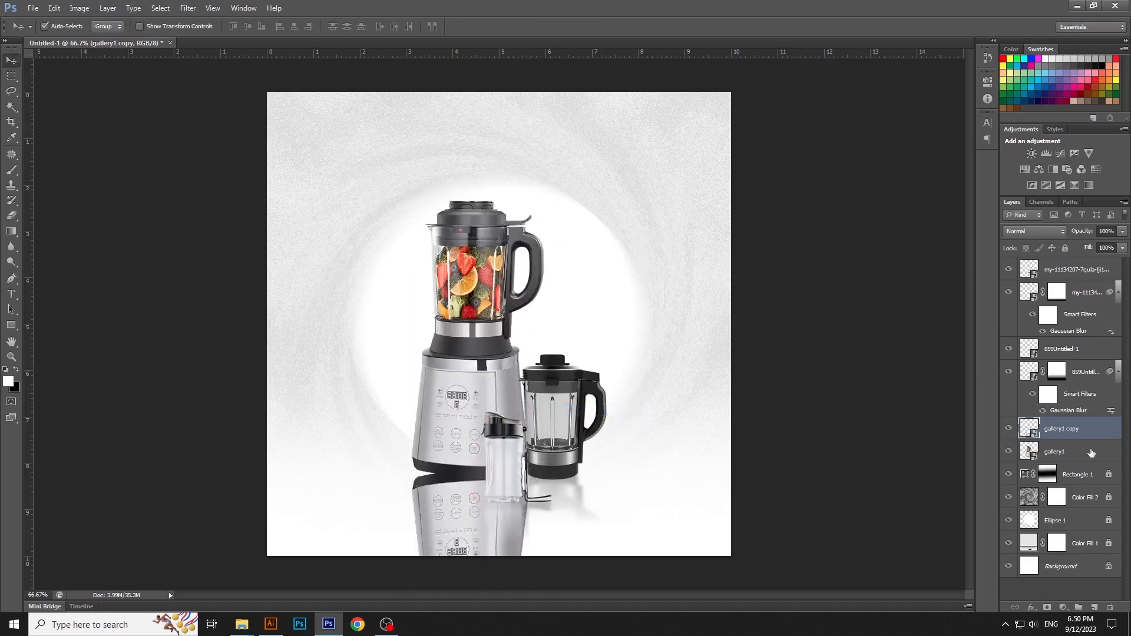
Step: Move the blender copy's layer beneath the original blender and nudge the copy up against the blender's base
{"action": "left_click_drag", "start_coordinate": [1089, 438], "coordinate": [1090, 457]}
{"action": "key", "text": "ctrl+t"}
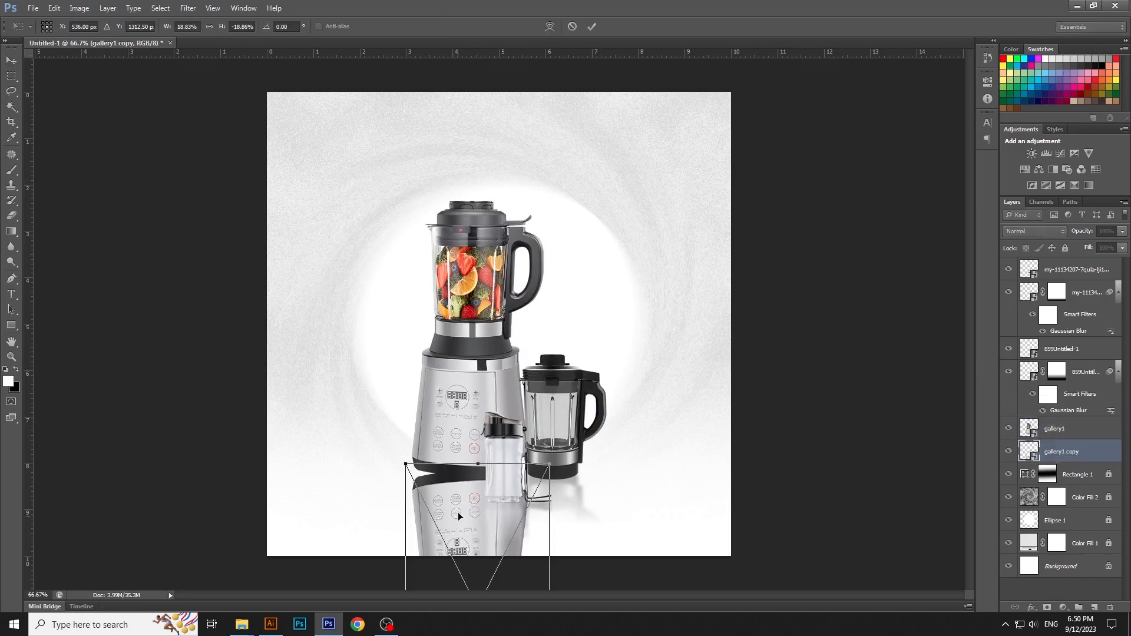
{"action": "left_click_drag", "start_coordinate": [457, 512], "coordinate": [459, 497]}
{"action": "key", "text": "Return"}
Step: Apply the last-used Gaussian Blur to the blender's reflection
{"action": "left_click", "coordinate": [188, 8]}
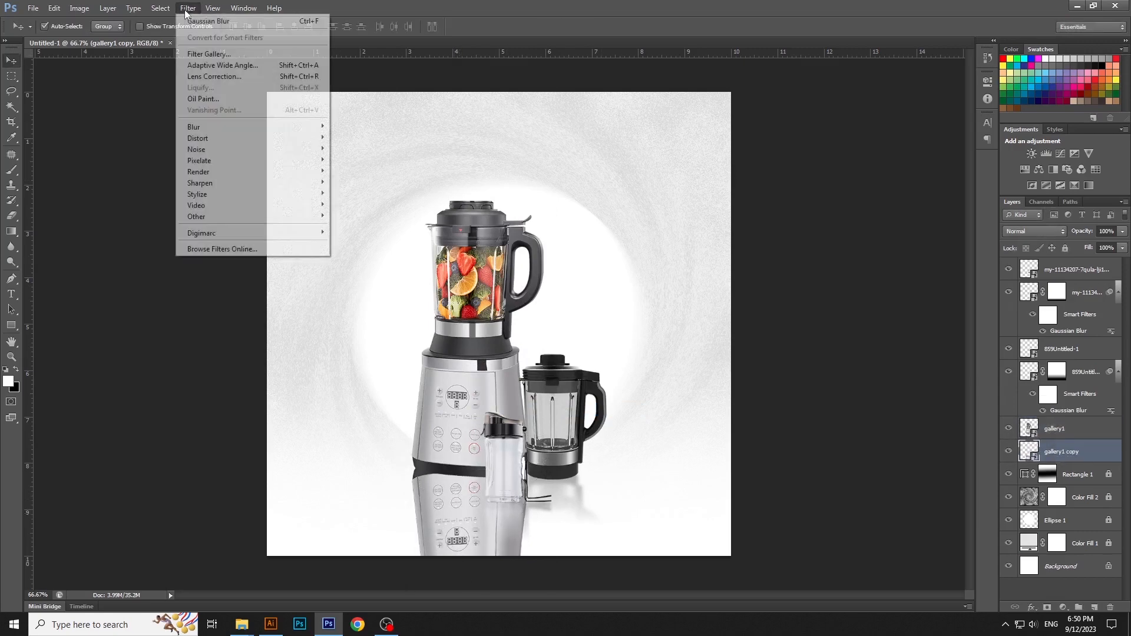
{"action": "left_click", "coordinate": [187, 19]}
{"action": "key", "text": "Return"}
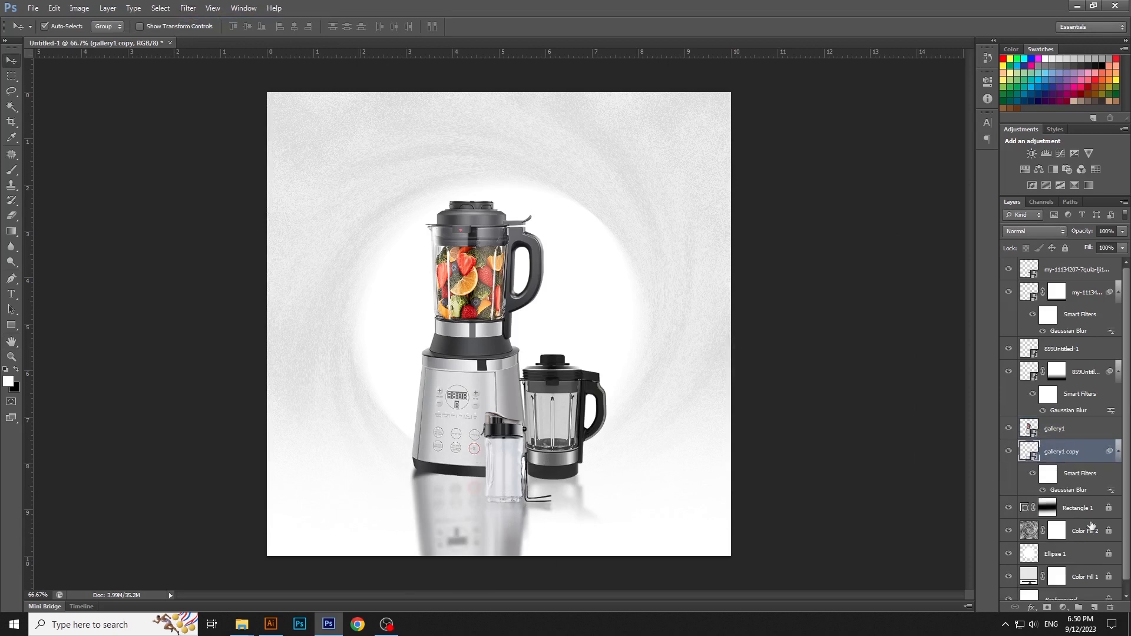
Step: Add a layer mask to the blender's reflection and fade it out downward with a black-to-white linear gradient
{"action": "left_click", "coordinate": [1047, 607]}
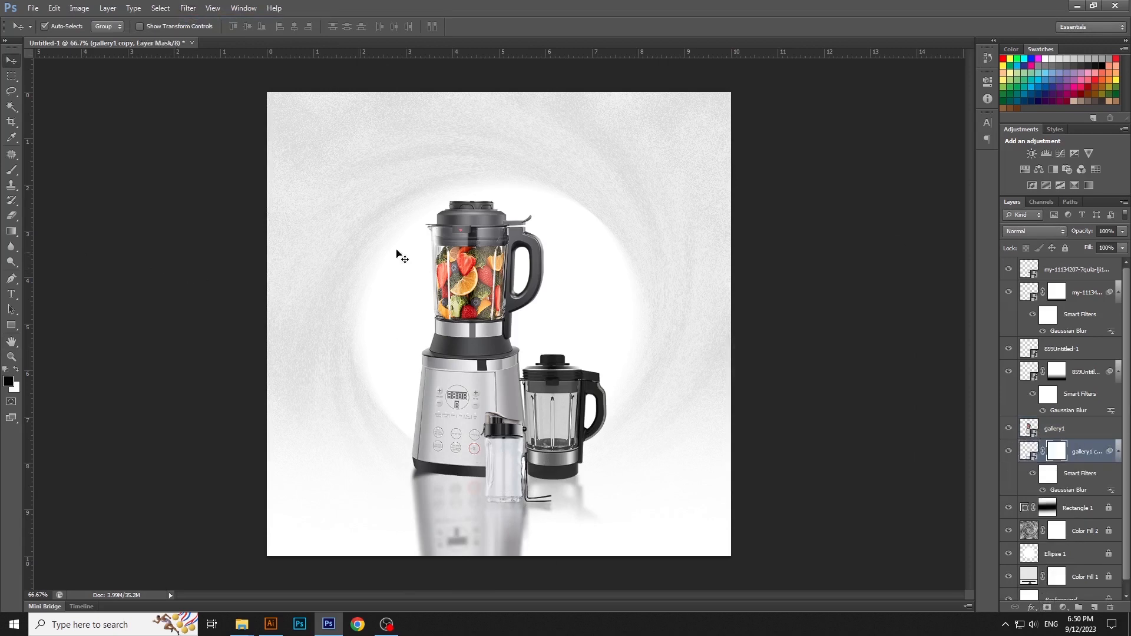
{"action": "left_click", "coordinate": [12, 231]}
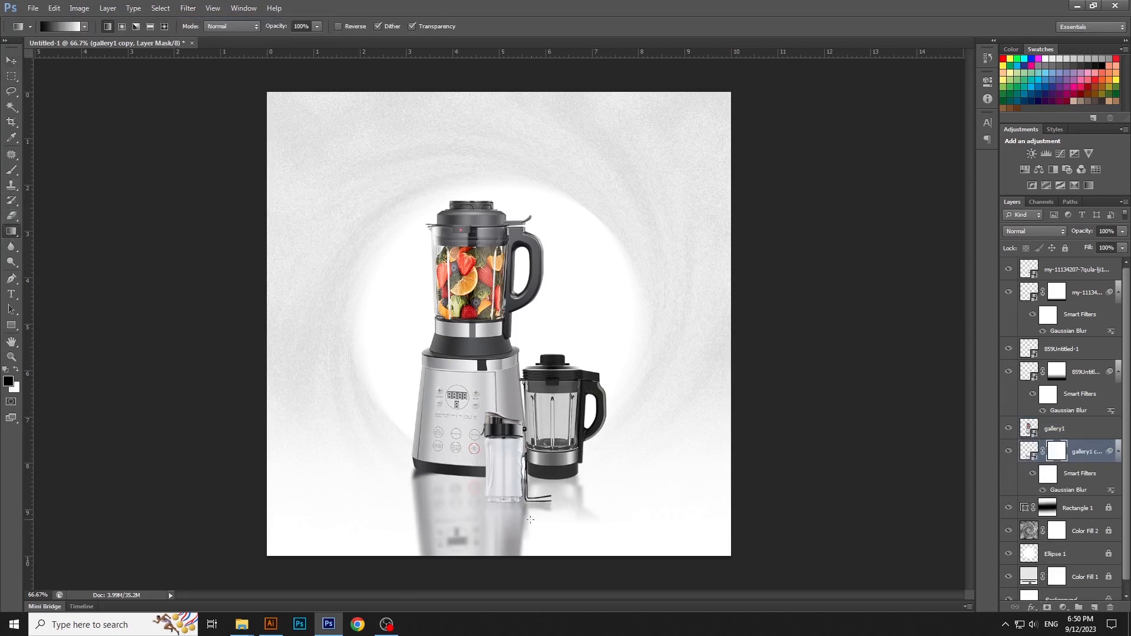
{"action": "left_click_drag", "start_coordinate": [459, 537], "coordinate": [463, 440]}
{"action": "key", "text": "ctrl+z"}
{"action": "key", "text": "v"}
{"action": "left_click", "coordinate": [813, 404]}
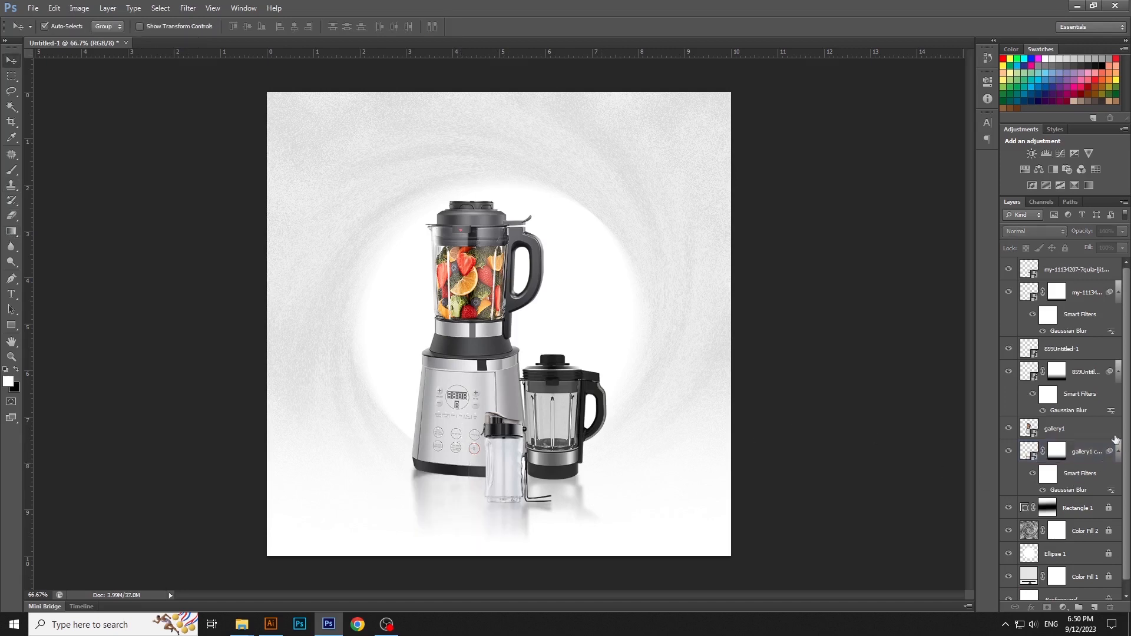
Step: Collapse the smart filter lists, then group all product and reflection layers and lock the group
{"action": "left_click", "coordinate": [1098, 473]}
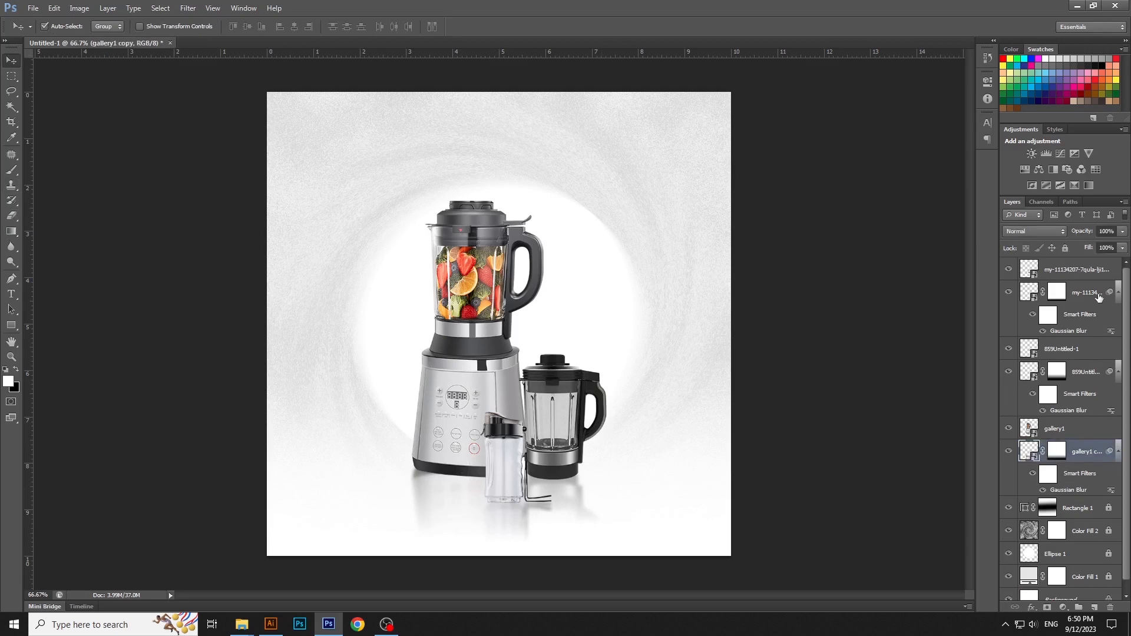
{"action": "left_click", "coordinate": [1098, 297], "text": "shift"}
{"action": "left_click", "coordinate": [1118, 293]}
{"action": "left_click", "coordinate": [1099, 276]}
{"action": "left_click", "coordinate": [1099, 388], "text": "shift"}
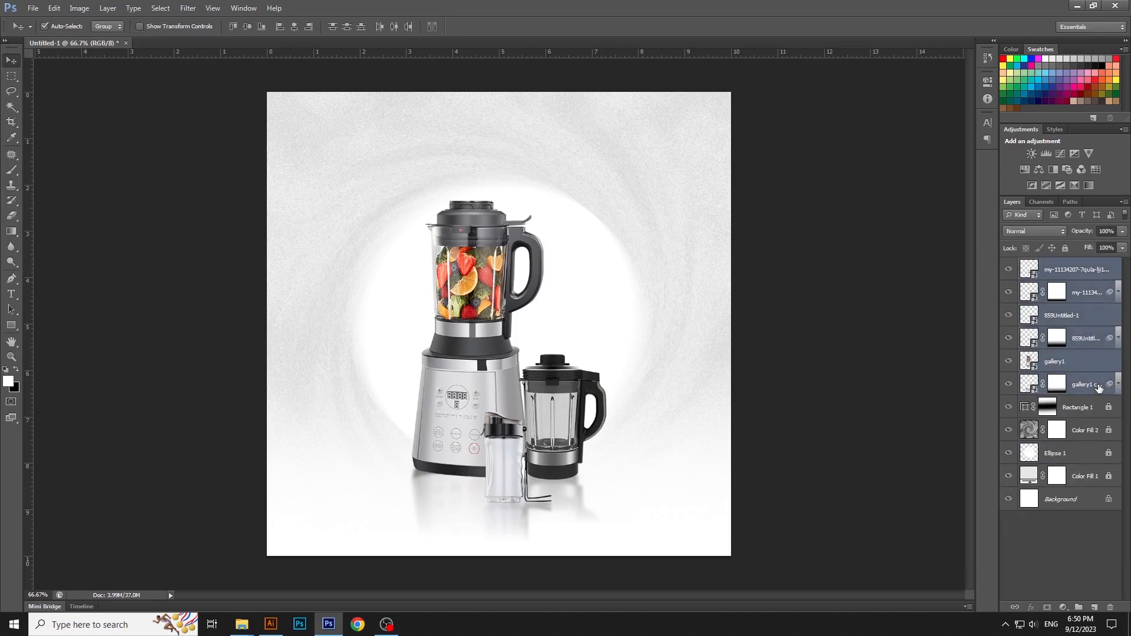
{"action": "key", "text": "ctrl+g"}
{"action": "left_click", "coordinate": [1066, 249]}
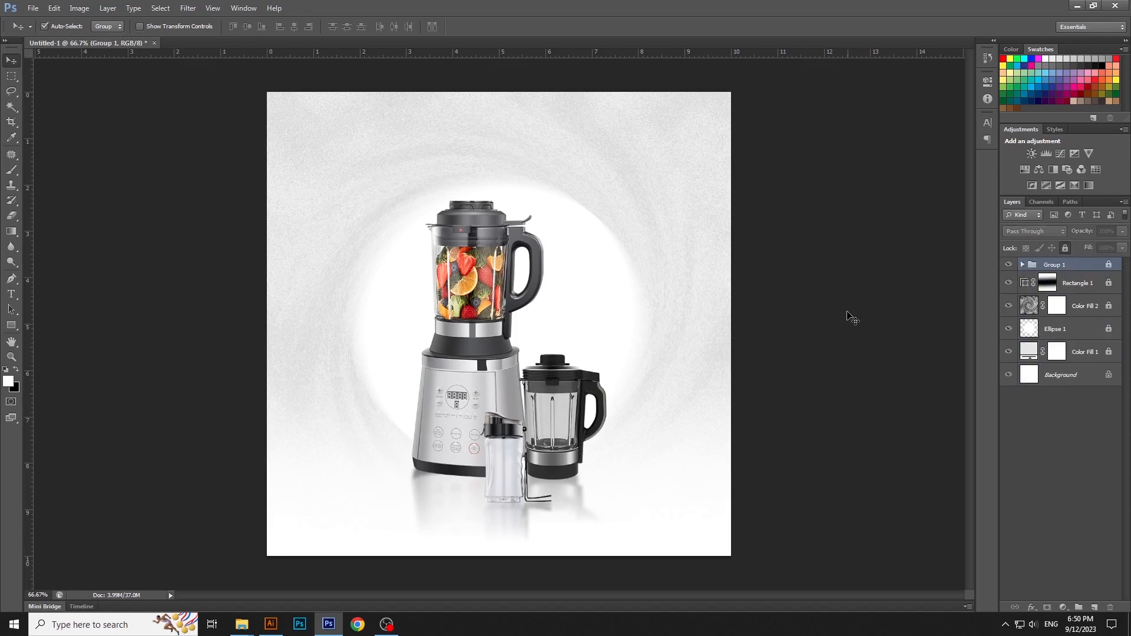
{"action": "left_click", "coordinate": [819, 338]}
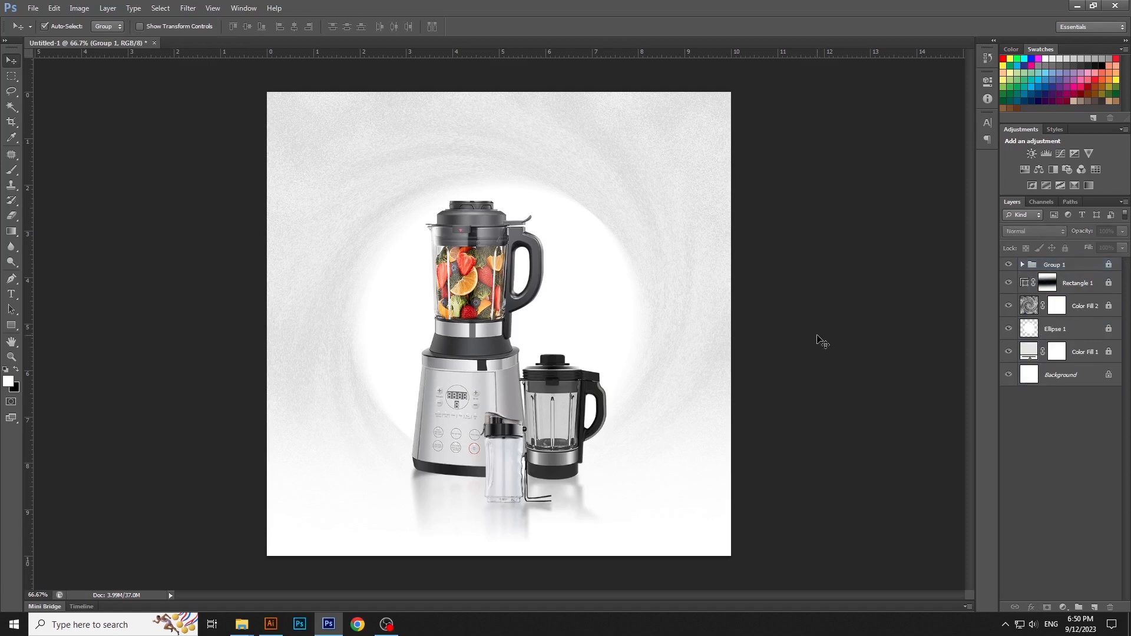
Step: Add the three-line headline "PERECT", "& POWERFUL", "BLENDER" above the blender
{"action": "left_click", "coordinate": [12, 298]}
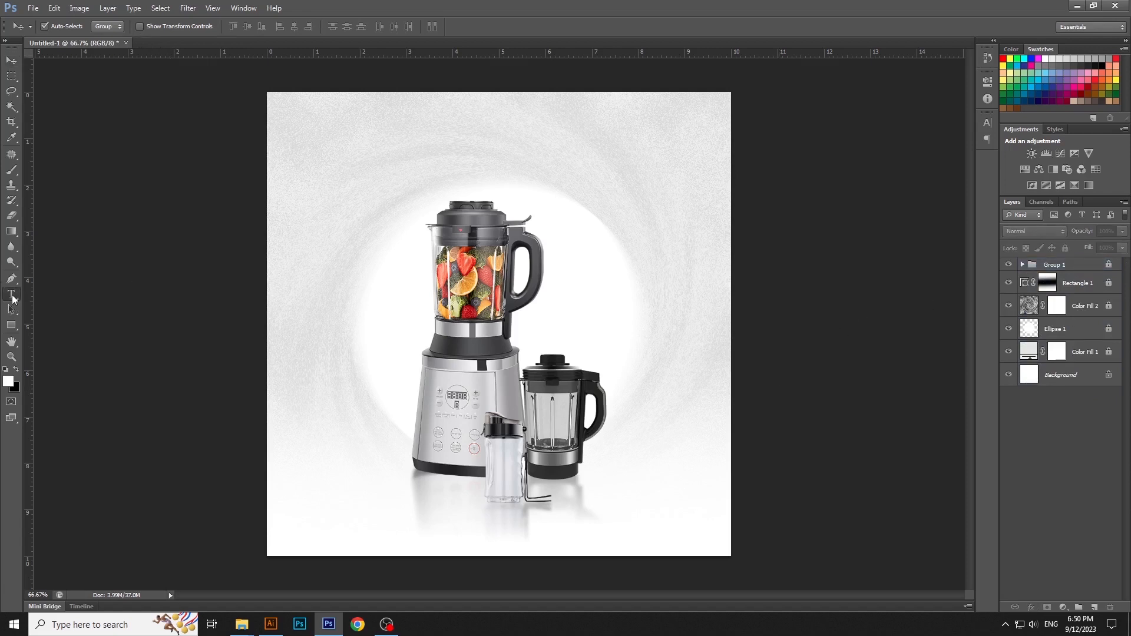
{"action": "left_click", "coordinate": [458, 147]}
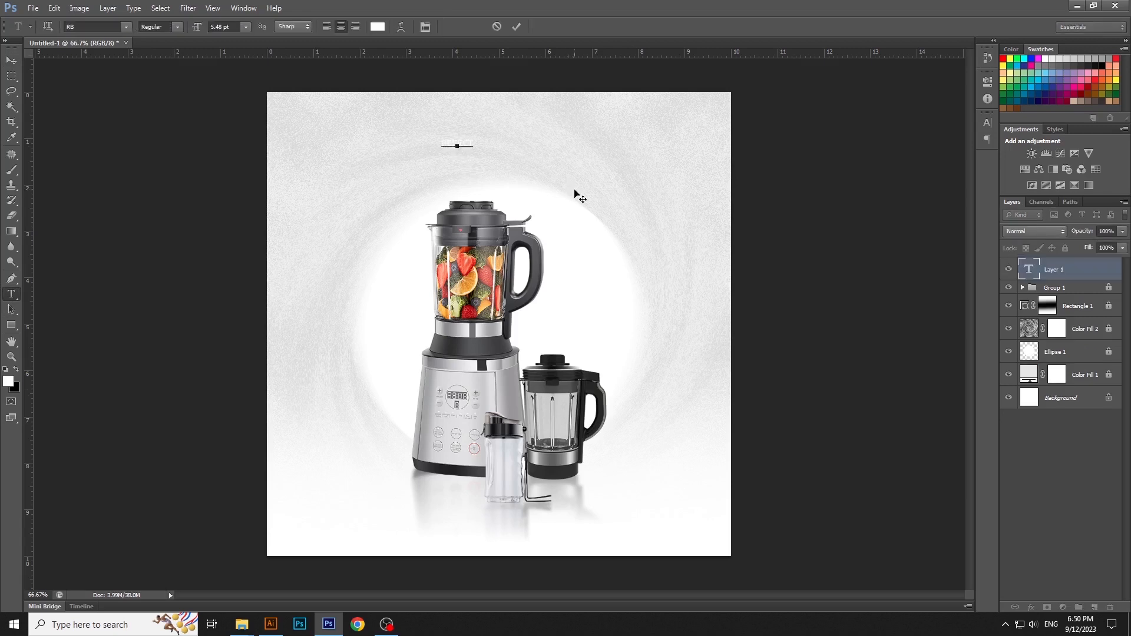
{"action": "type", "text": "PERFECT"}
{"action": "key", "text": "Return"}
{"action": "type", "text": "BLENDER"}
Step: Set the whole headline's font to Helvetica and its colour to black (000000)
{"action": "key", "text": "ctrl+a"}
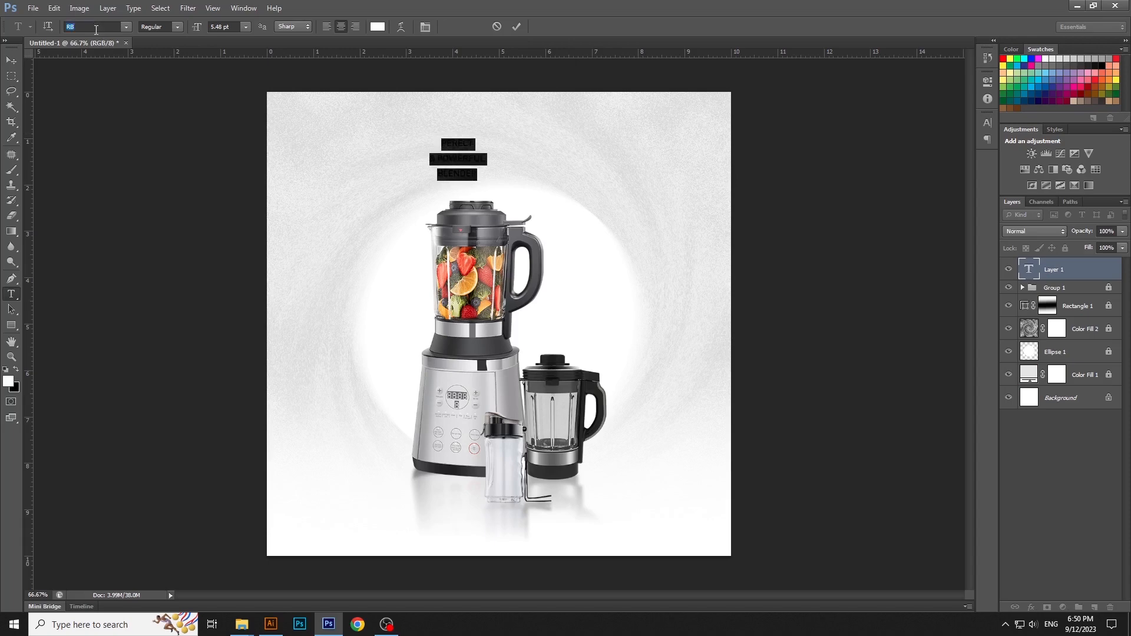
{"action": "type", "text": "Helvetica"}
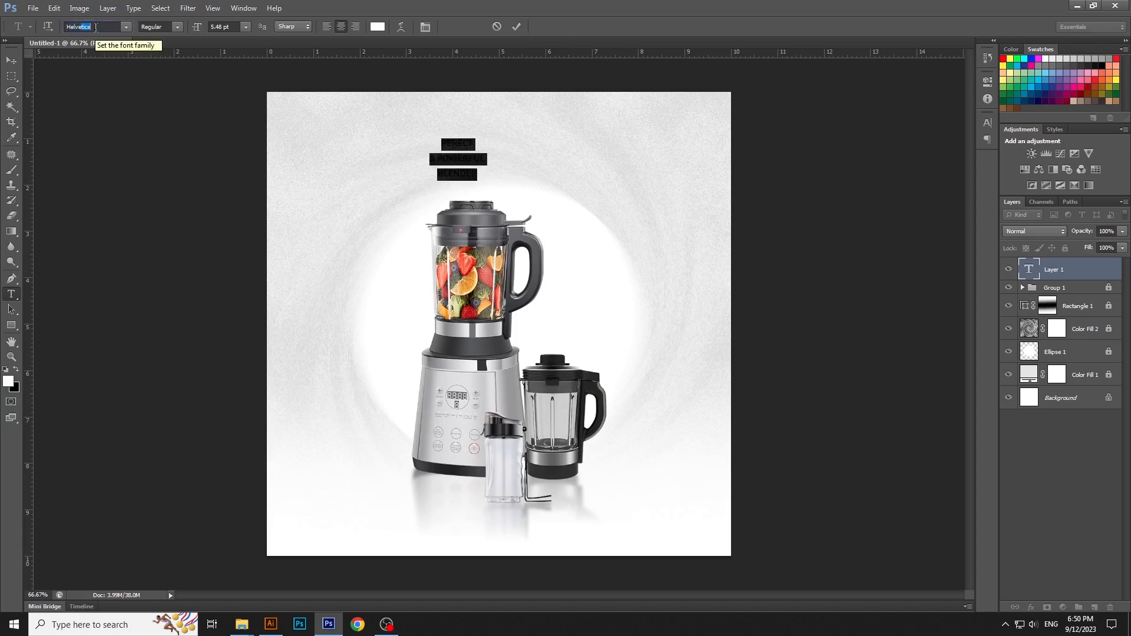
{"action": "key", "text": "Return"}
{"action": "left_click", "coordinate": [378, 27]}
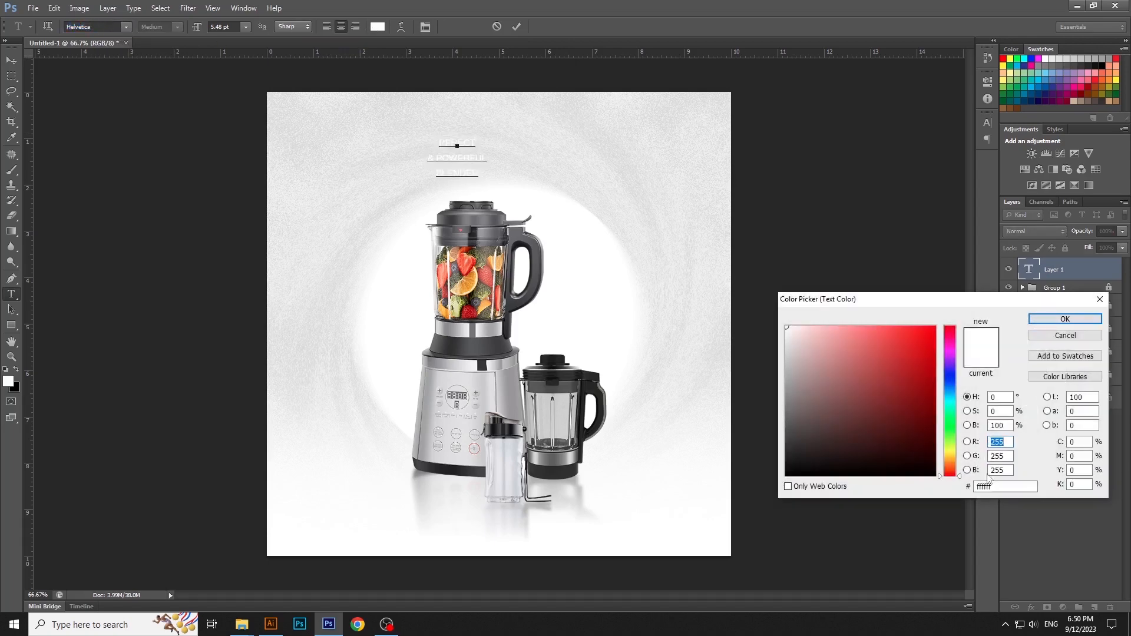
{"action": "double_click", "coordinate": [989, 487]}
{"action": "type", "text": "000000"}
{"action": "key", "text": "Return"}
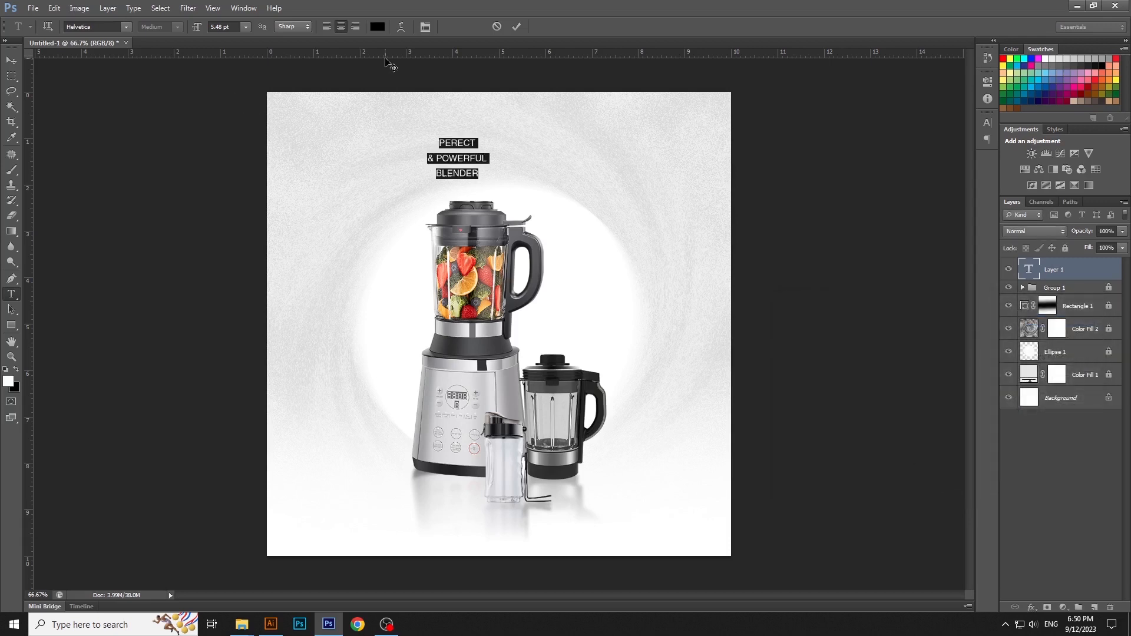
Step: Left-align the headline and change its font to Helvetica75 Bold
{"action": "left_click", "coordinate": [329, 27]}
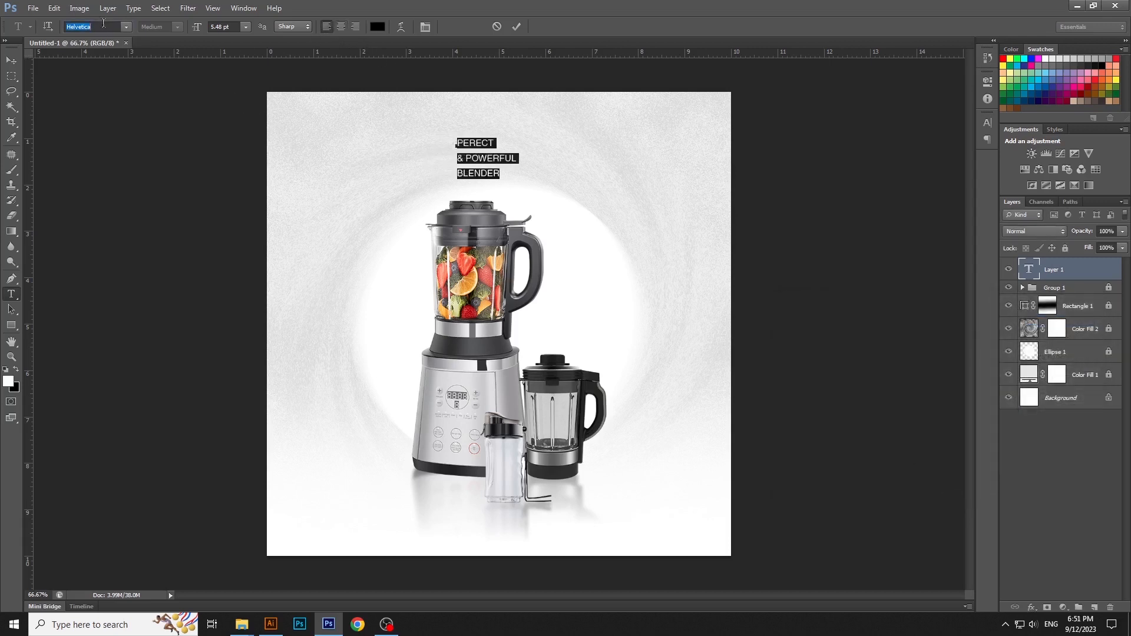
{"action": "key", "text": "Down"}
{"action": "key", "text": "Down"}
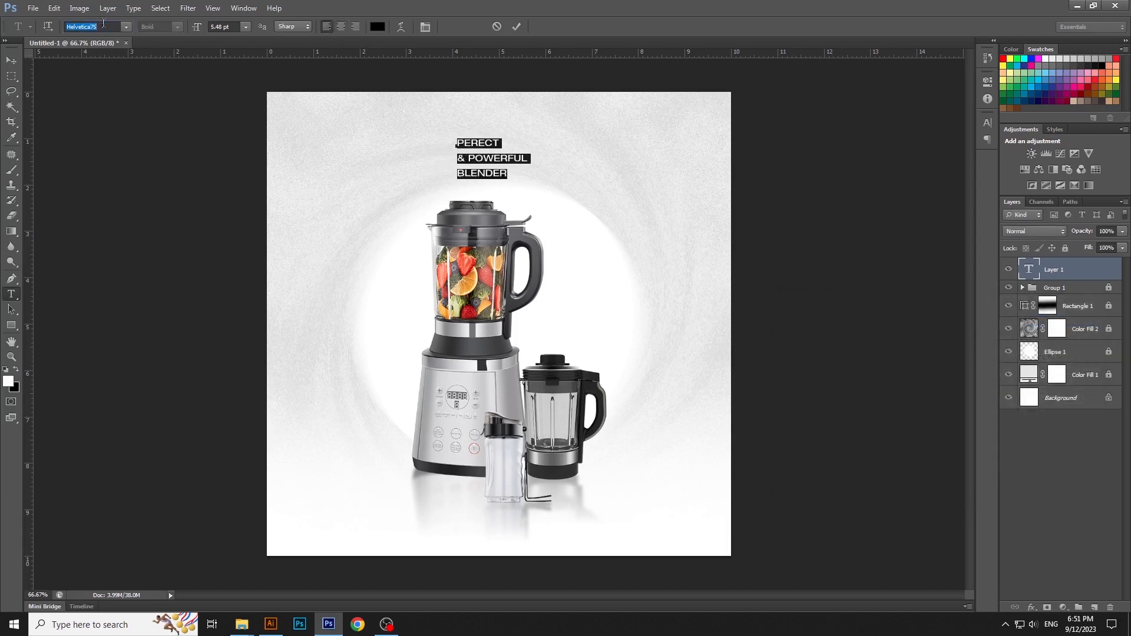
{"action": "key", "text": "Return"}
{"action": "key", "text": "ctrl+Return"}
Step: Scale the headline up to about 253% and move it beside the blender's lid in the canvas's upper-right area
{"action": "key", "text": "v"}
{"action": "key", "text": "ctrl+t"}
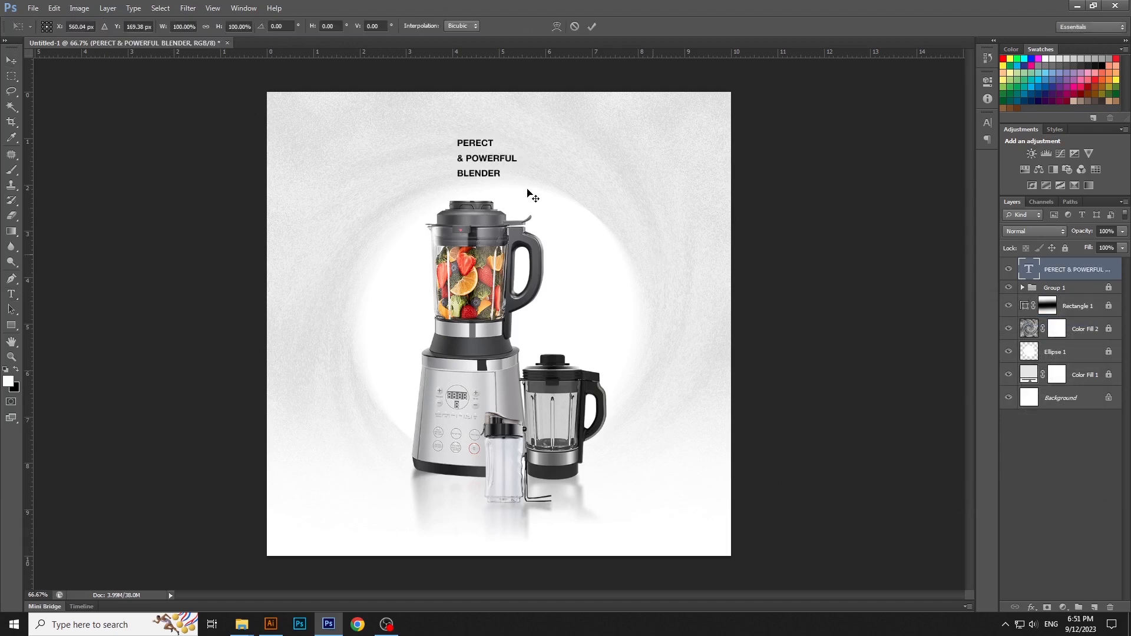
{"action": "left_click_drag", "start_coordinate": [518, 179], "coordinate": [608, 240]}
{"action": "left_click_drag", "start_coordinate": [538, 199], "coordinate": [631, 199]}
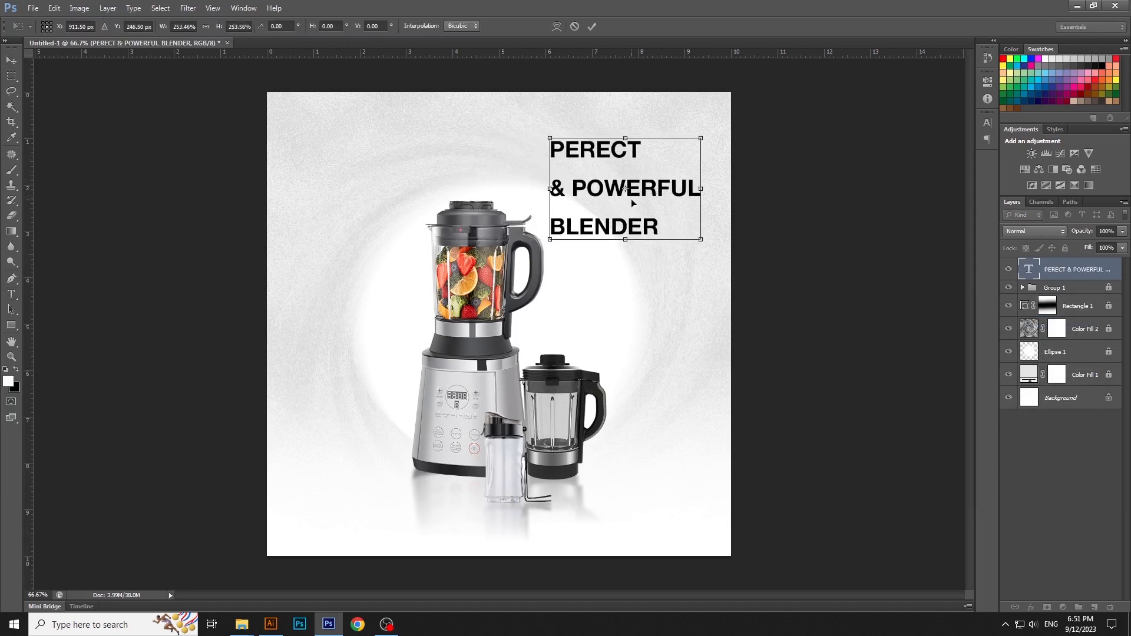
{"action": "key", "text": "Return"}
Step: Tighten the headline's line spacing by setting the leading of all its text to Auto
{"action": "key", "text": "t"}
{"action": "left_click", "coordinate": [631, 198]}
{"action": "key", "text": "ctrl+a"}
{"action": "left_click", "coordinate": [987, 124]}
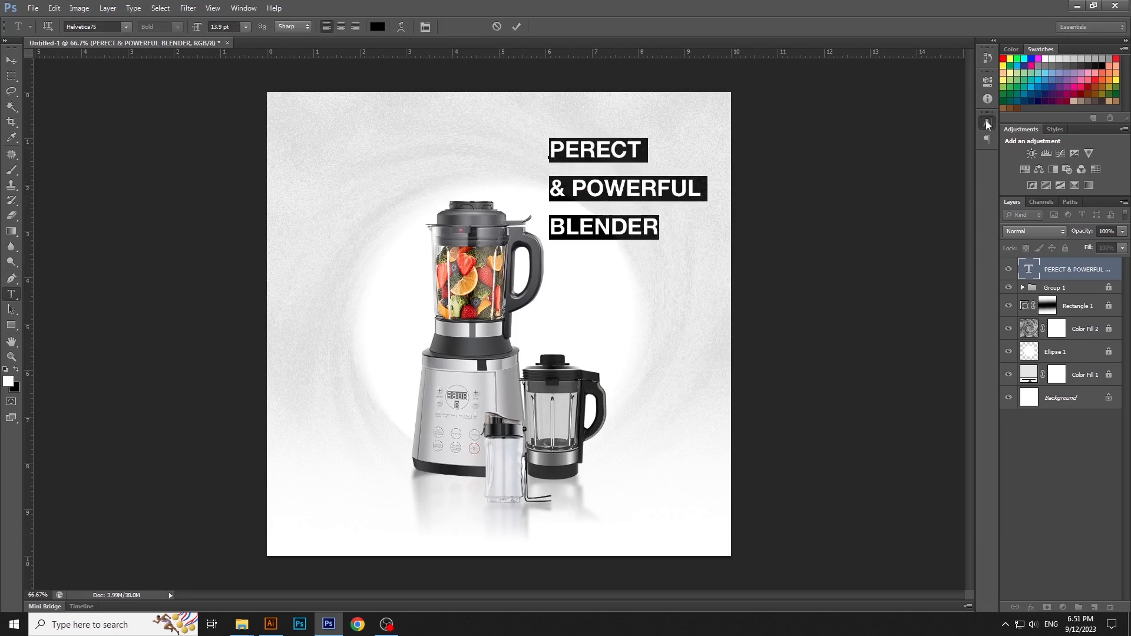
{"action": "left_click", "coordinate": [963, 146]}
{"action": "left_click", "coordinate": [943, 157]}
{"action": "left_click", "coordinate": [655, 179]}
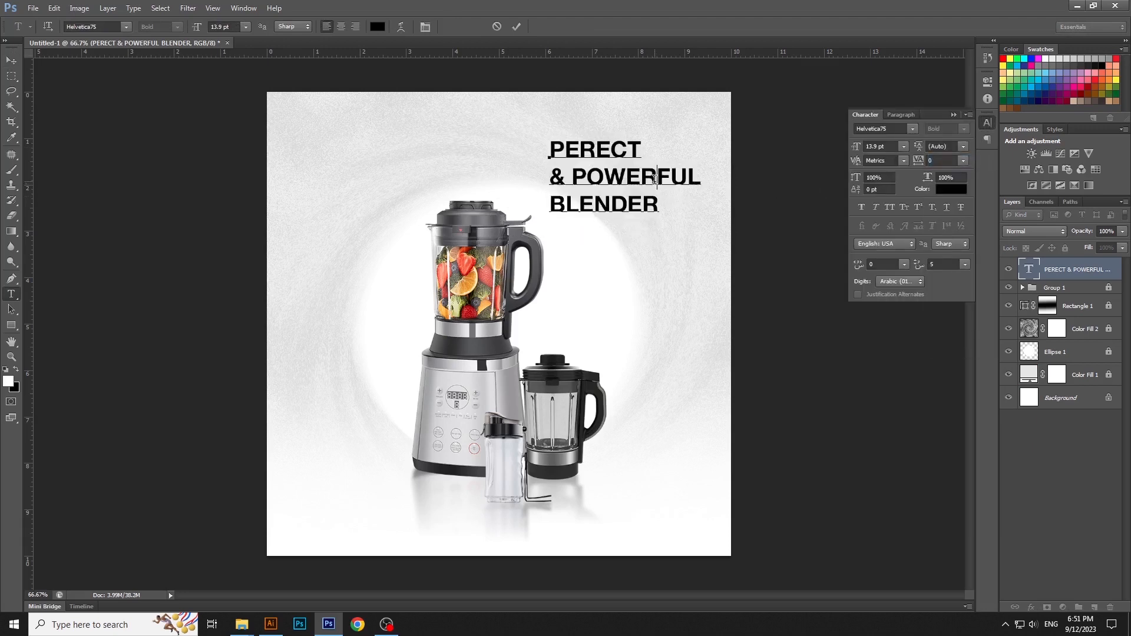
Step: Add the two-line tagline "Gives you a / Hygienic Home Made Food" and place it directly under the headline, flush with its left edge
{"action": "key", "text": "ctrl+Return"}
{"action": "key", "text": "v"}
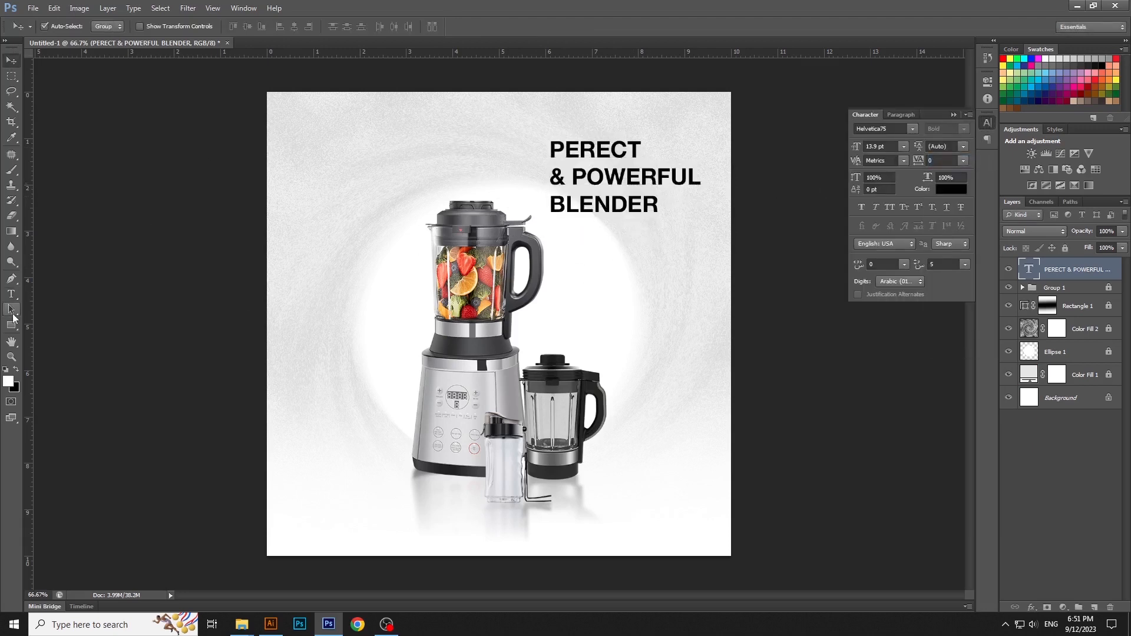
{"action": "left_click", "coordinate": [12, 294]}
{"action": "left_click", "coordinate": [361, 174]}
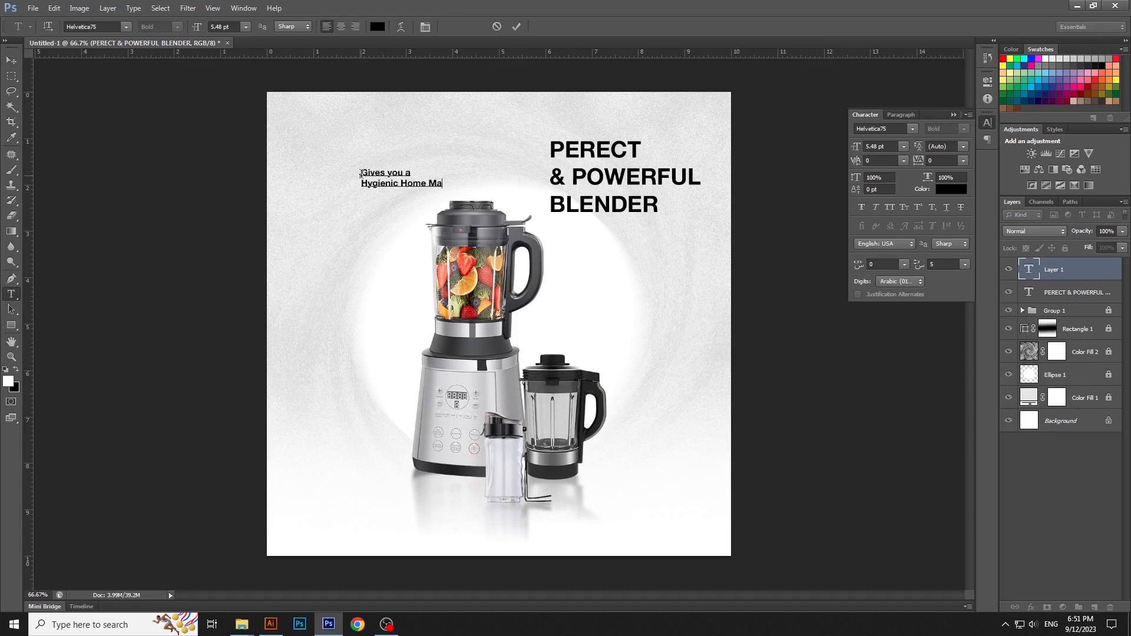
{"action": "key", "text": "ctrl+Return"}
{"action": "key", "text": "v"}
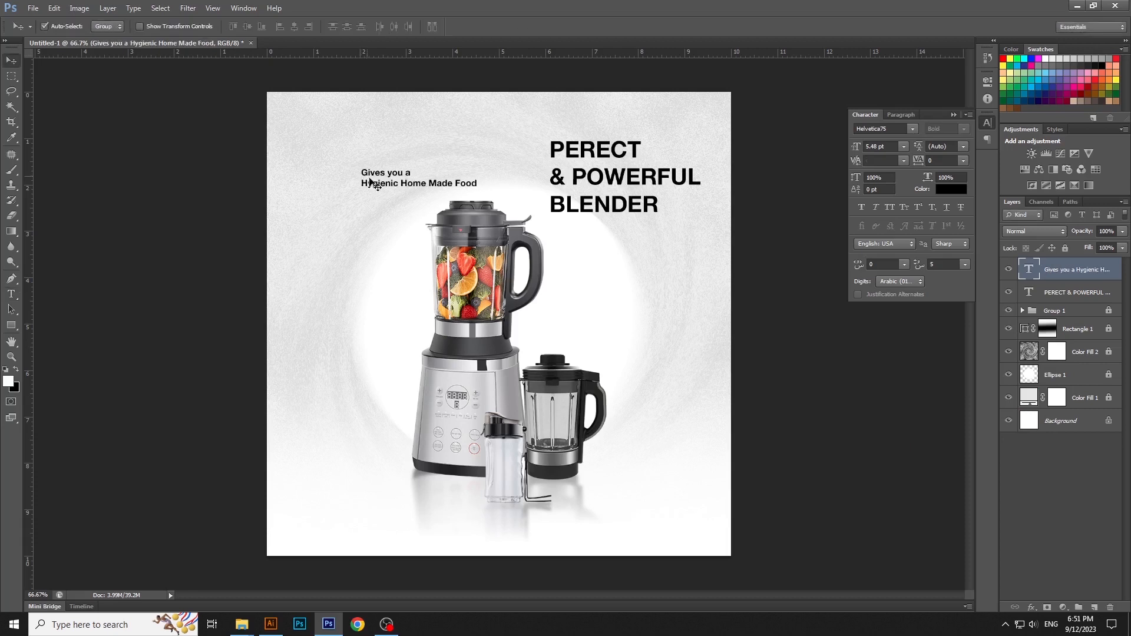
{"action": "left_click_drag", "start_coordinate": [381, 182], "coordinate": [570, 238]}
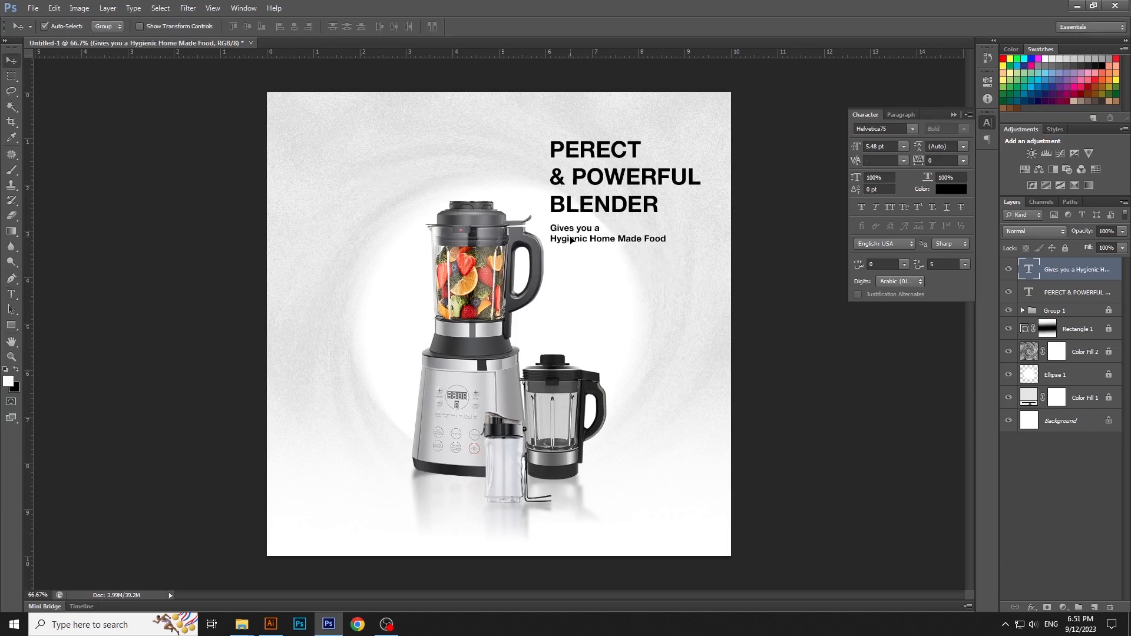
Step: Shift the headline and tagline slightly down together, then scale the tagline to about 96% and widen its gap below the headline
{"action": "left_click", "coordinate": [584, 211], "text": "shift"}
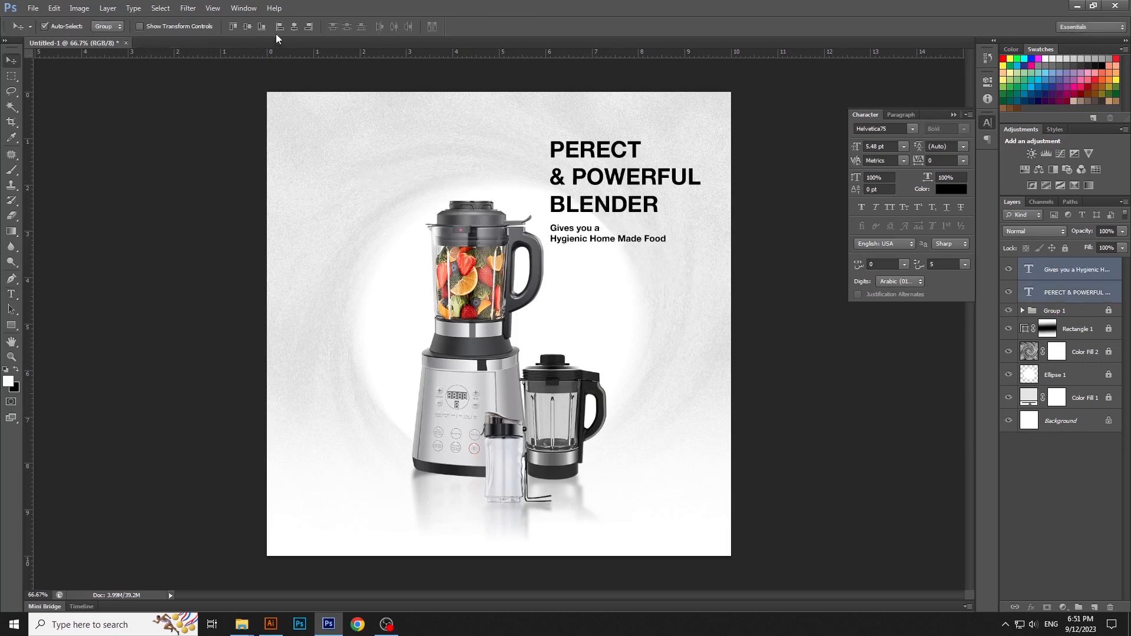
{"action": "left_click_drag", "start_coordinate": [648, 212], "coordinate": [653, 227]}
{"action": "left_click", "coordinate": [660, 259]}
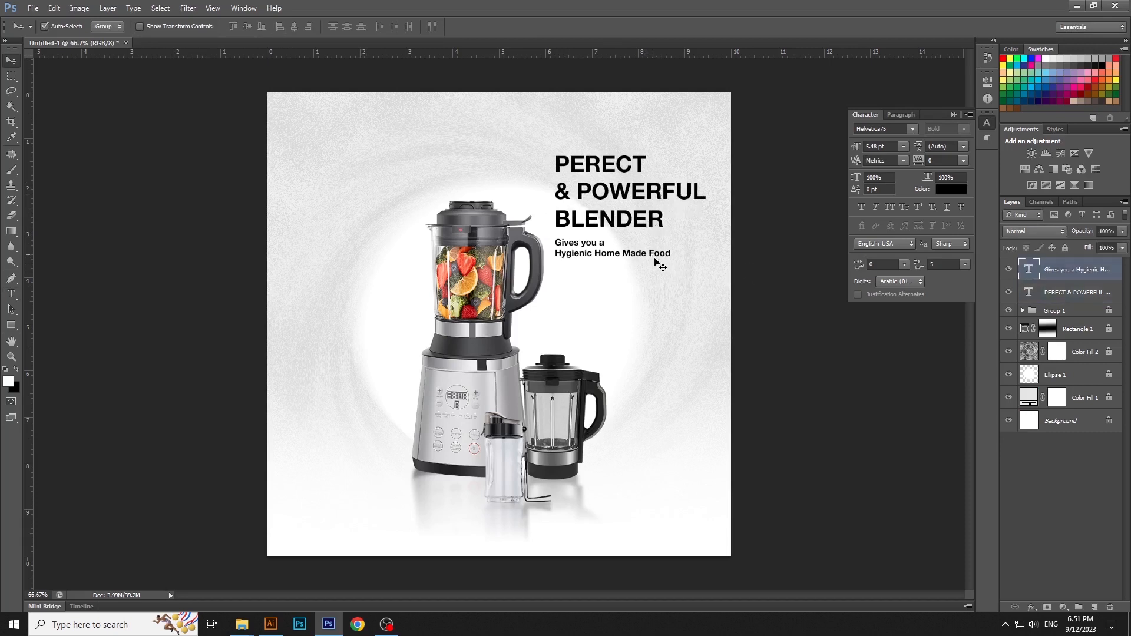
{"action": "key", "text": "ctrl+t"}
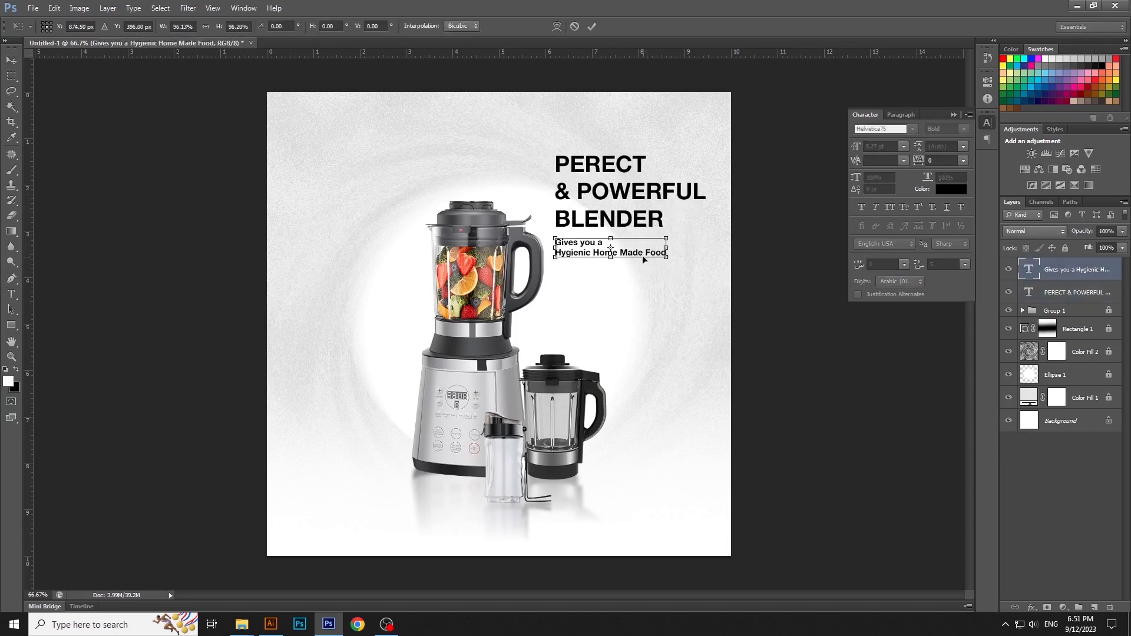
{"action": "left_click_drag", "start_coordinate": [642, 256], "coordinate": [641, 275]}
{"action": "key", "text": "Return"}
{"action": "left_click", "coordinate": [827, 399]}
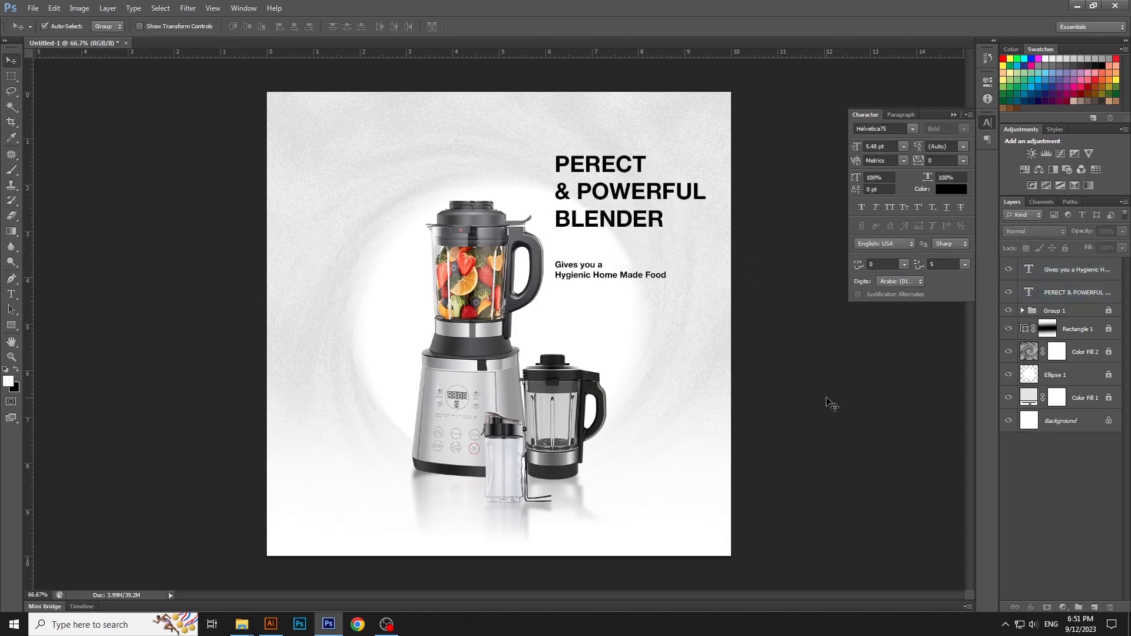
Step: Add the four-line feature list "2 Years Warranty / Power and Performance / Stainless Steel Blade / Smother and Finer Grinding" below the blender's base
{"action": "key", "text": "t"}
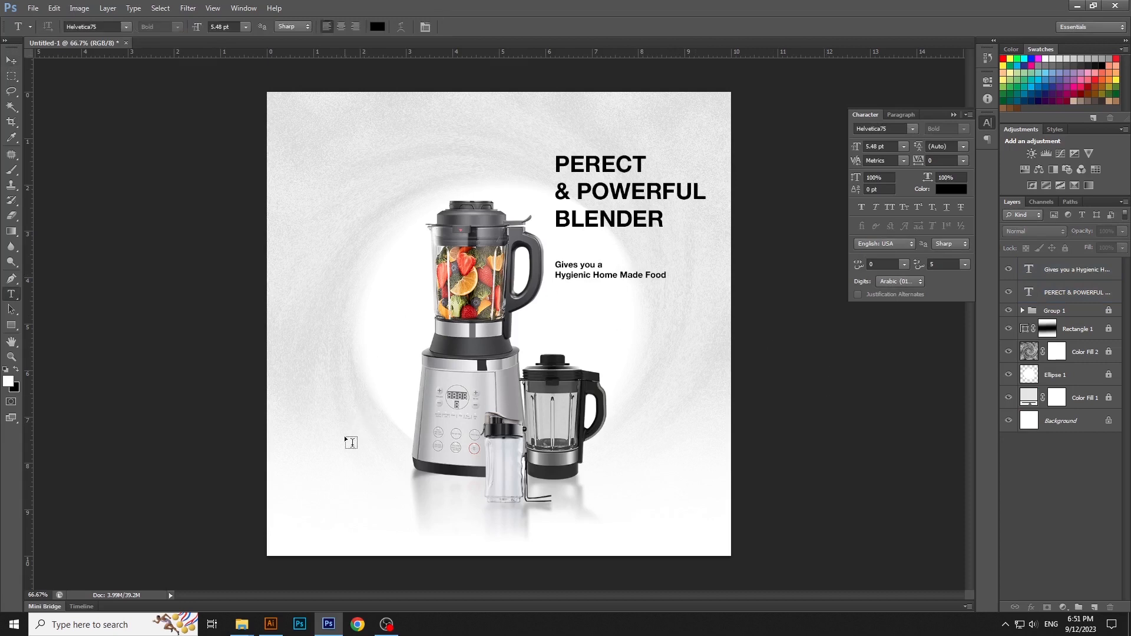
{"action": "left_click", "coordinate": [341, 438]}
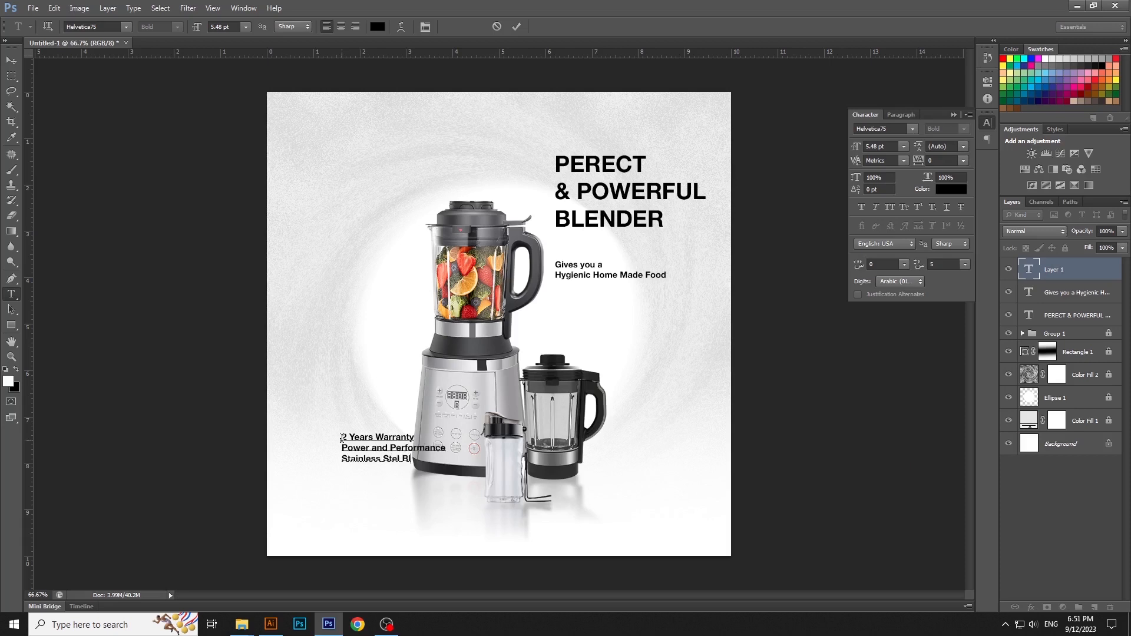
{"action": "key", "text": "BackSpace"}
{"action": "type", "text": "er and Finer Grindin"}
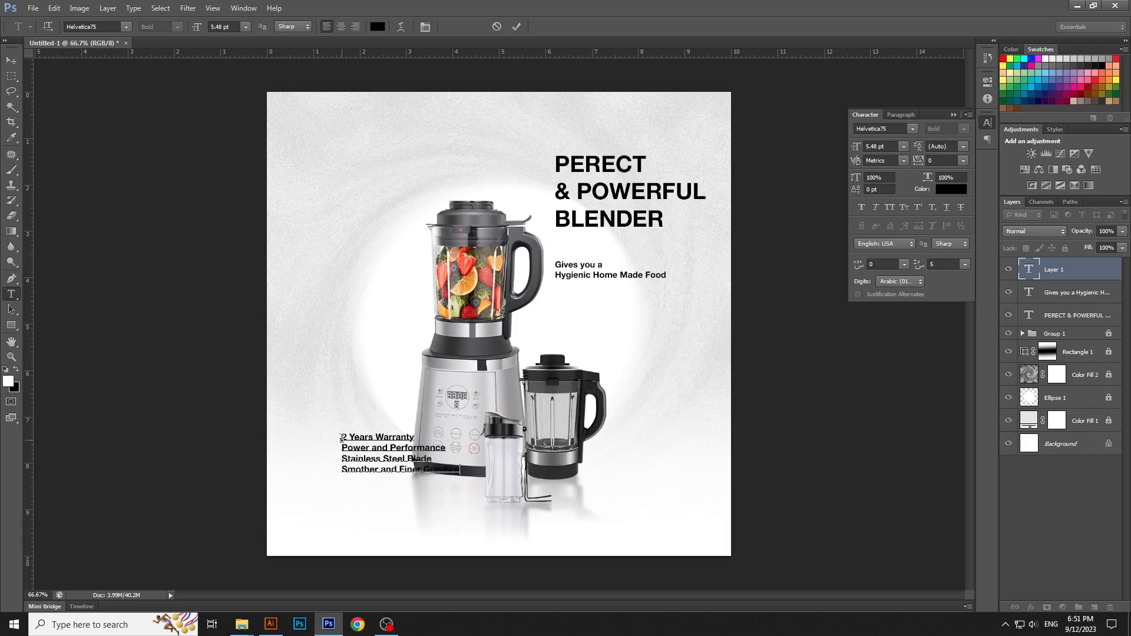
{"action": "key", "text": "ctrl+Return"}
{"action": "key", "text": "v"}
{"action": "left_click_drag", "start_coordinate": [368, 448], "coordinate": [361, 496]}
{"action": "left_click", "coordinate": [720, 468]}
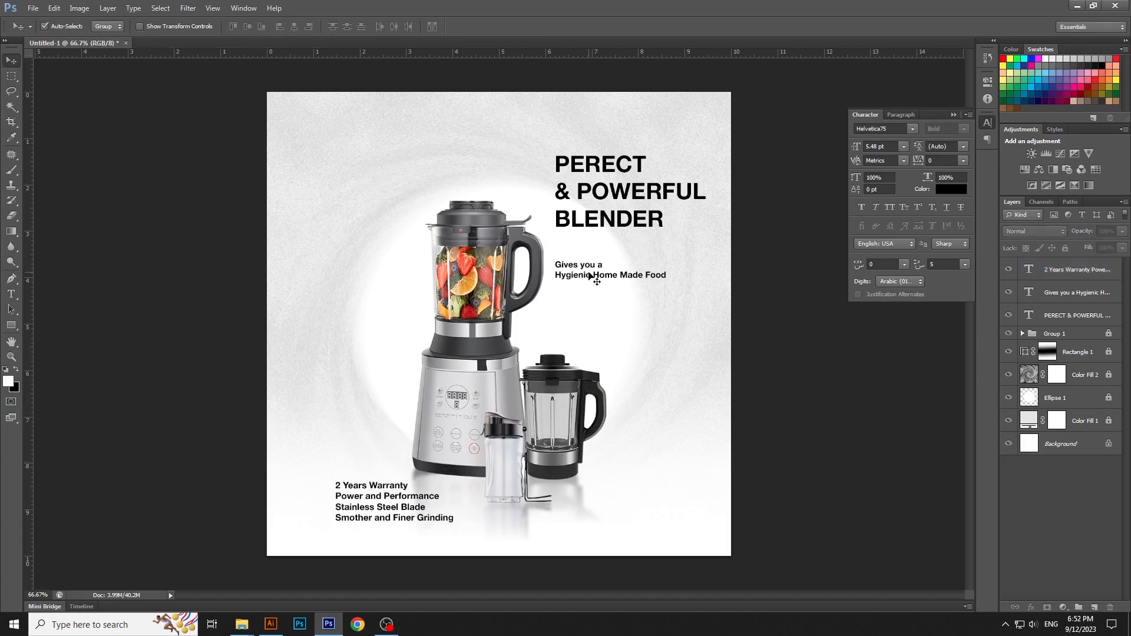
Step: Scale the headline and tagline up slightly together, keeping them beside the blender's lid and handle
{"action": "left_click", "coordinate": [598, 230]}
{"action": "left_click", "coordinate": [624, 282], "text": "shift"}
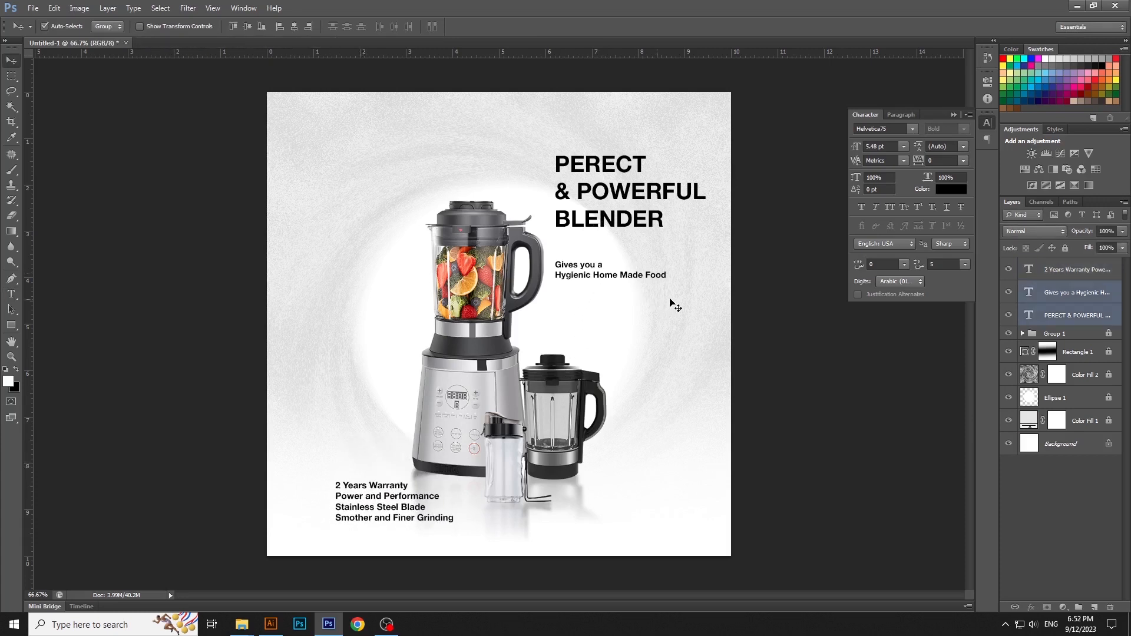
{"action": "key", "text": "ctrl+t"}
{"action": "left_click_drag", "start_coordinate": [705, 283], "coordinate": [714, 289]}
{"action": "key", "text": "Return"}
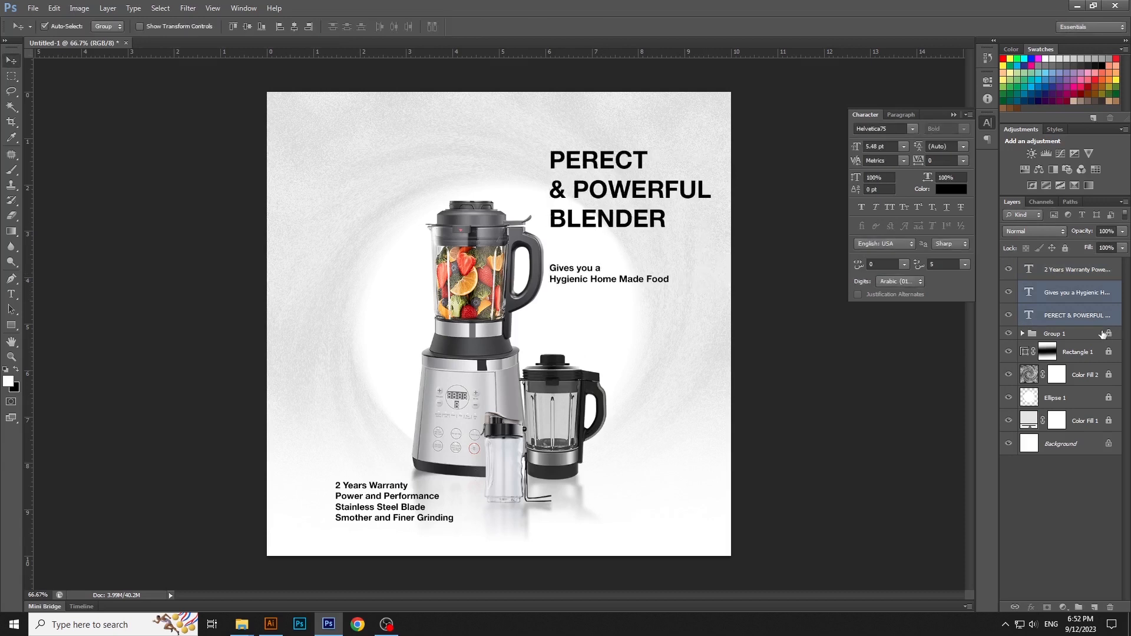
Step: Unlock the product group (Group 1) and shift the blender, jug and bottle slightly left
{"action": "left_click", "coordinate": [1102, 334]}
{"action": "left_click_drag", "start_coordinate": [485, 370], "coordinate": [476, 370]}
Step: Left-align and reposition the headline and tagline slightly lower beside the blender, and nudge the feature list down and left
{"action": "left_click_drag", "start_coordinate": [608, 289], "coordinate": [609, 285]}
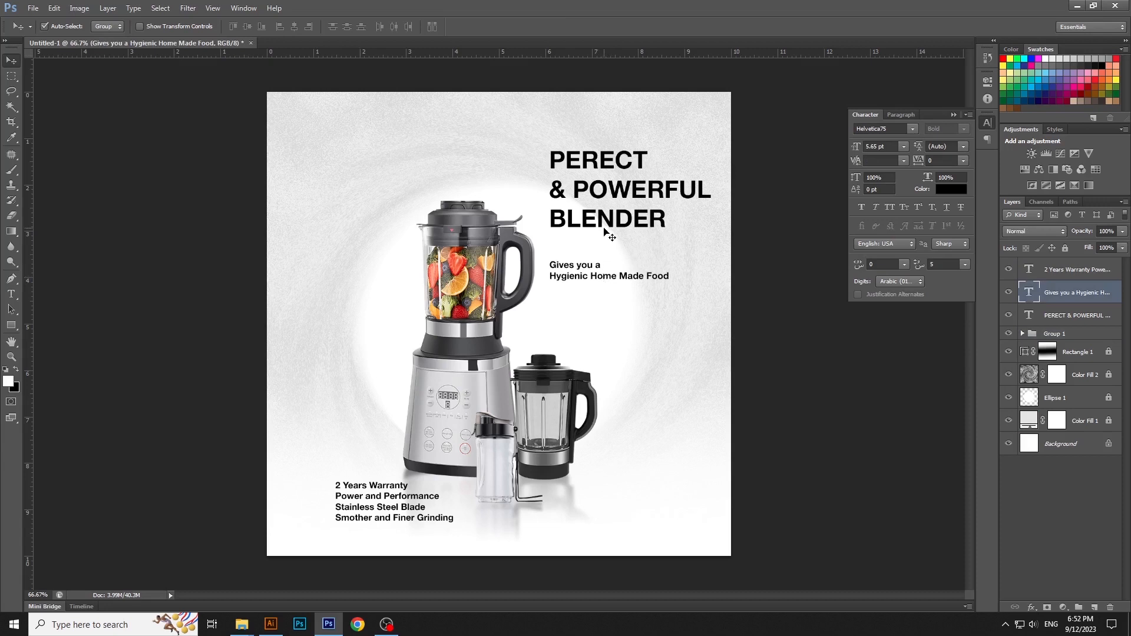
{"action": "left_click_drag", "start_coordinate": [603, 228], "coordinate": [598, 224]}
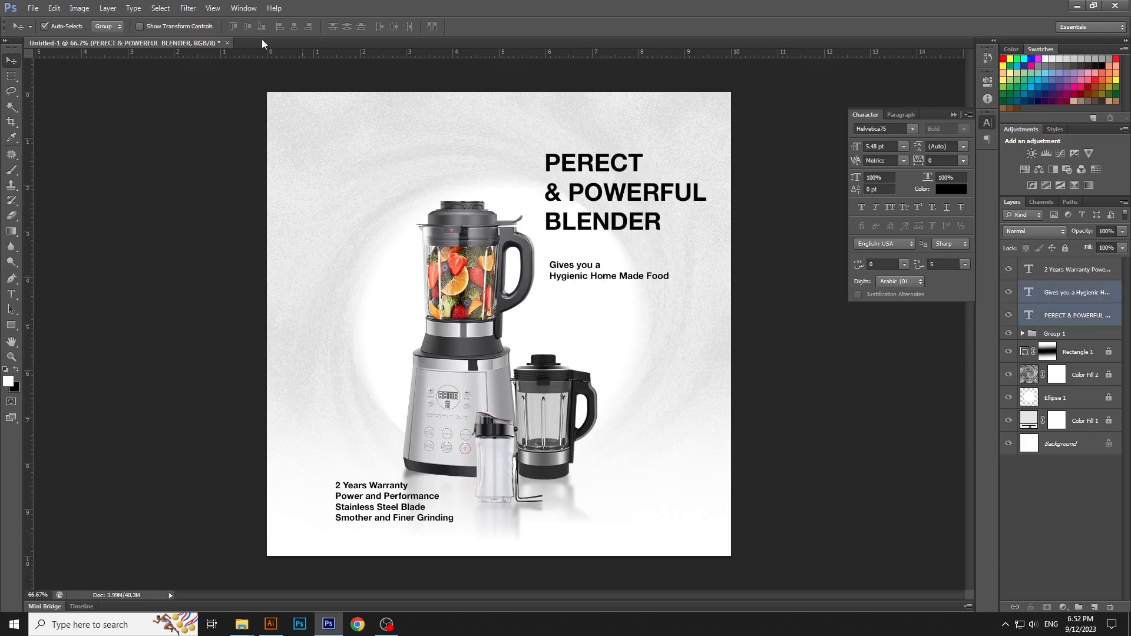
{"action": "left_click", "coordinate": [280, 26]}
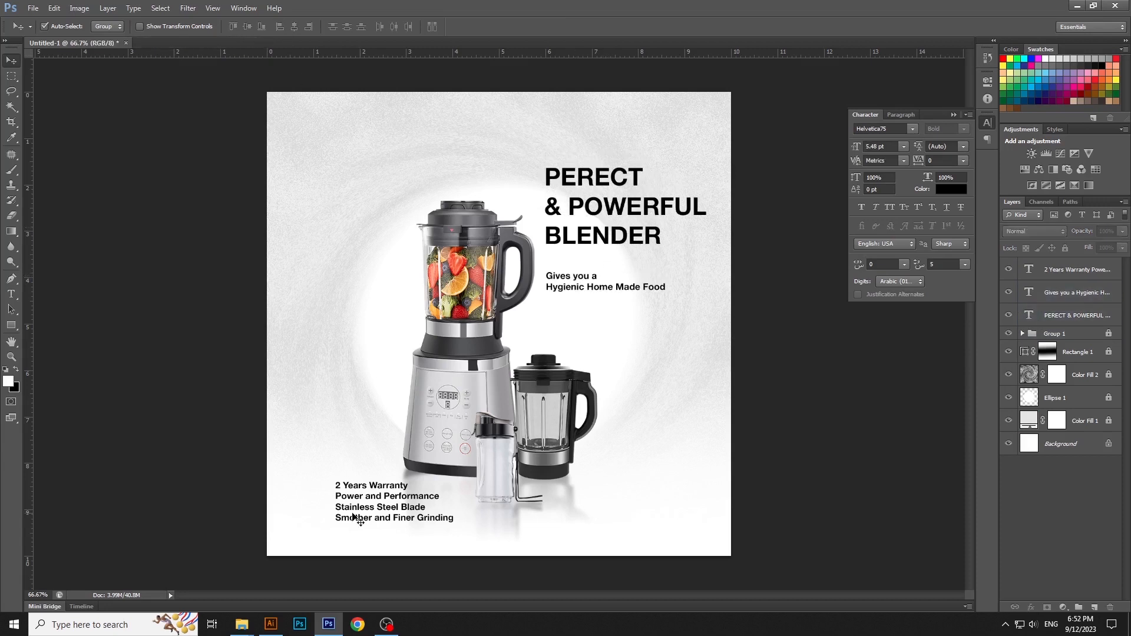
{"action": "left_click_drag", "start_coordinate": [363, 502], "coordinate": [353, 510]}
Step: Draw a small black filled circle with the Ellipse tool as a bullet in front of "2 Years Warranty"
{"action": "left_click", "coordinate": [12, 326]}
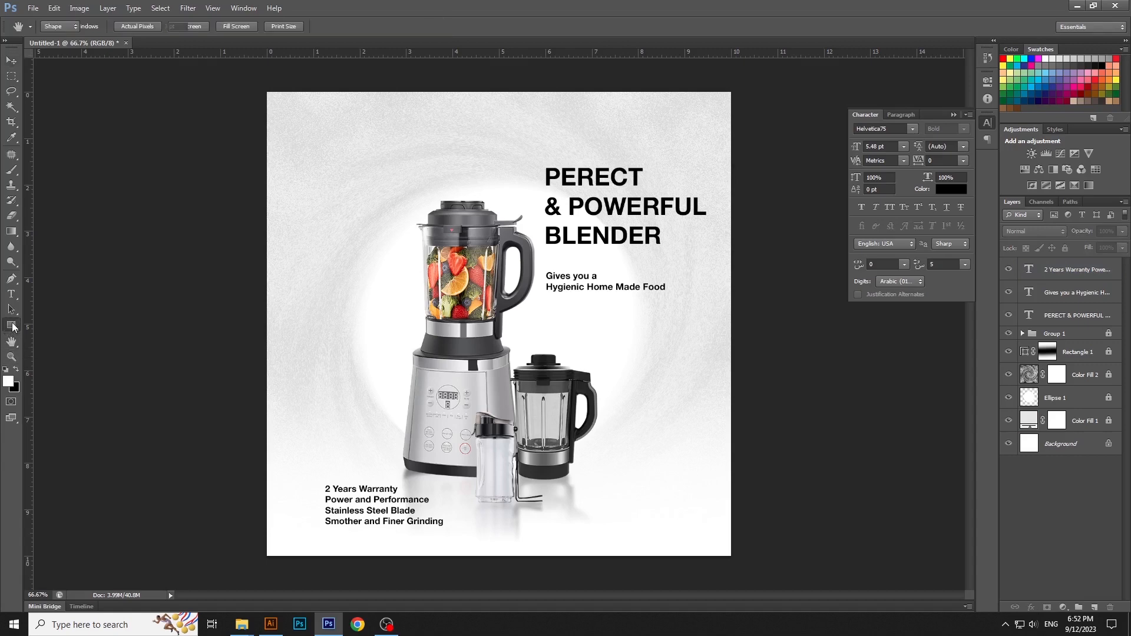
{"action": "left_click_drag", "start_coordinate": [13, 327], "coordinate": [53, 348]}
{"action": "left_click", "coordinate": [16, 370]}
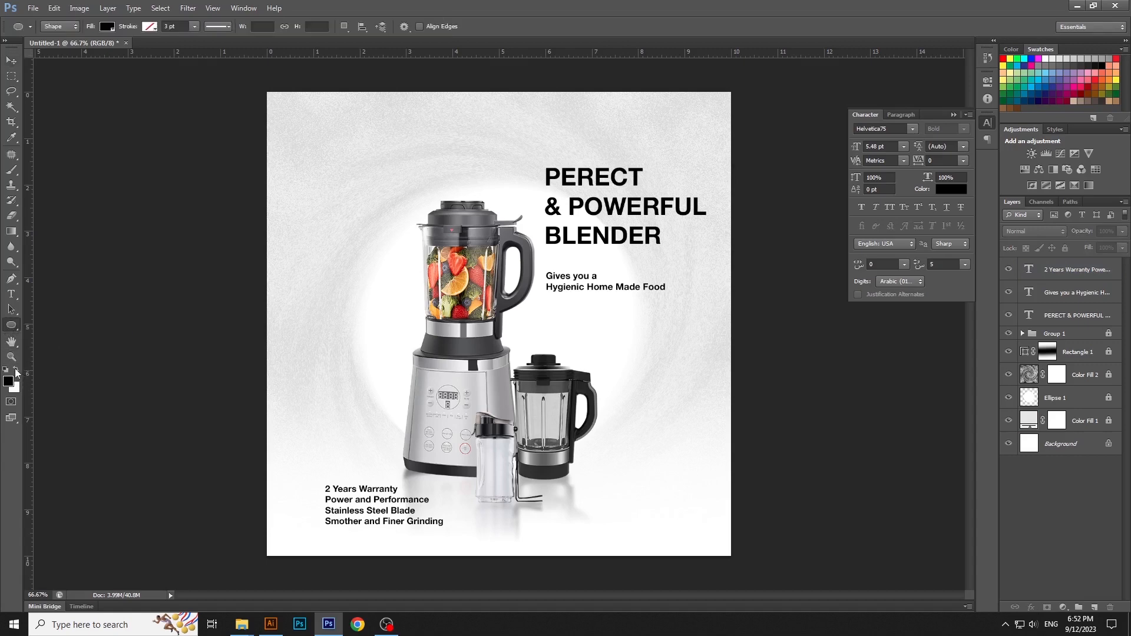
{"action": "scroll", "coordinate": [321, 499], "scroll_direction": "up", "scroll_amount": 3}
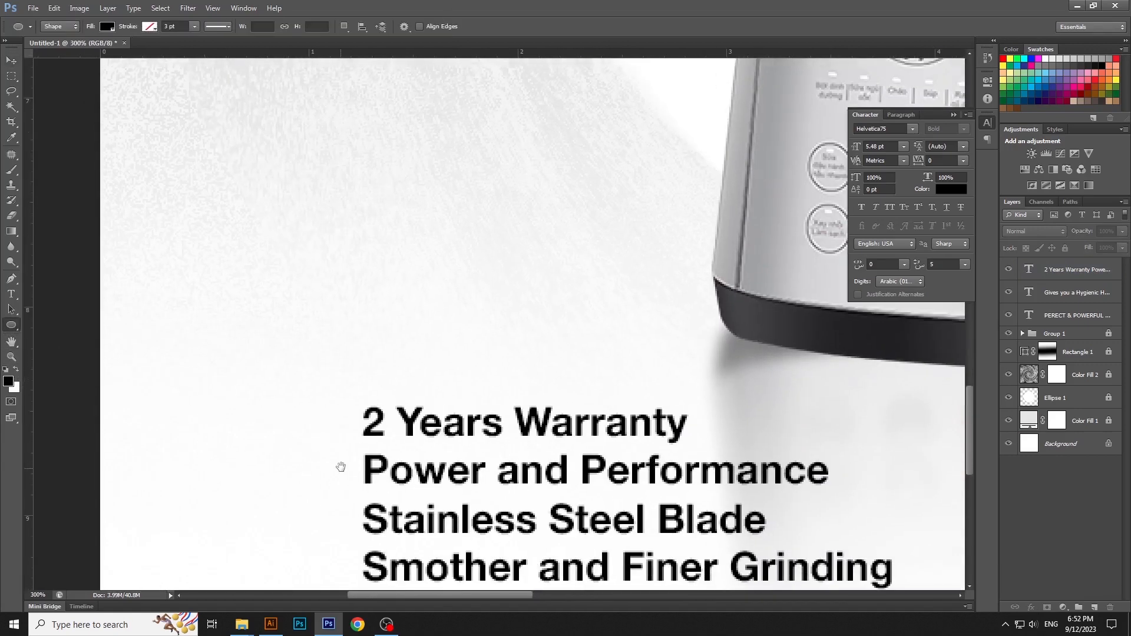
{"action": "left_click_drag", "start_coordinate": [330, 416], "coordinate": [336, 422]}
{"action": "key", "text": "v"}
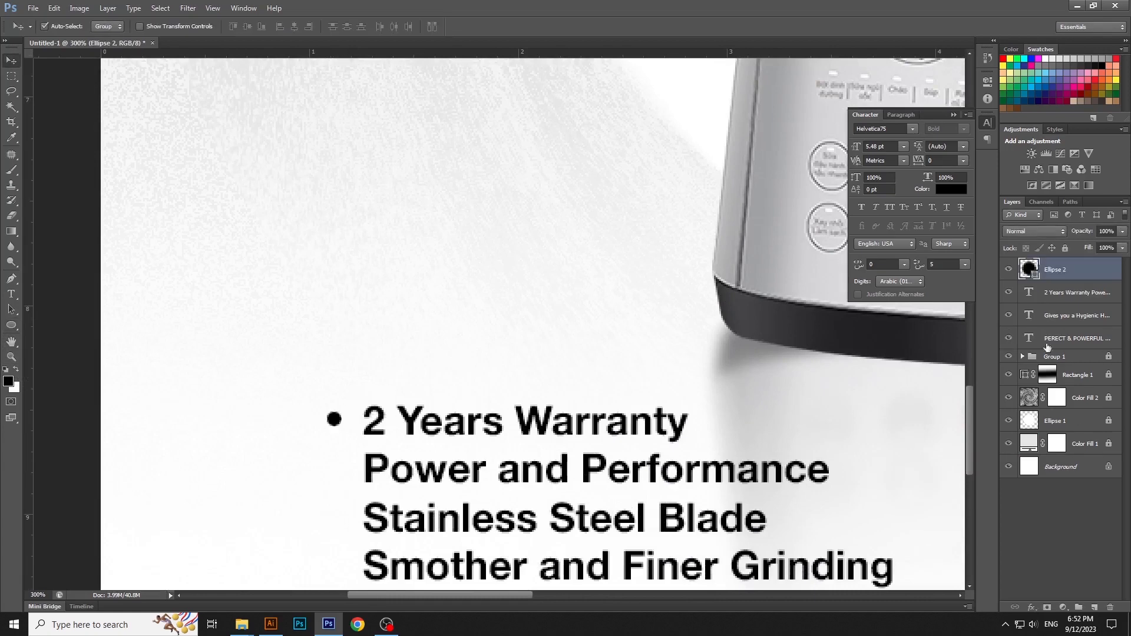
Step: Duplicate the bullet and place the copy in front of "Power and Performance"
{"action": "right_click", "coordinate": [1092, 277]}
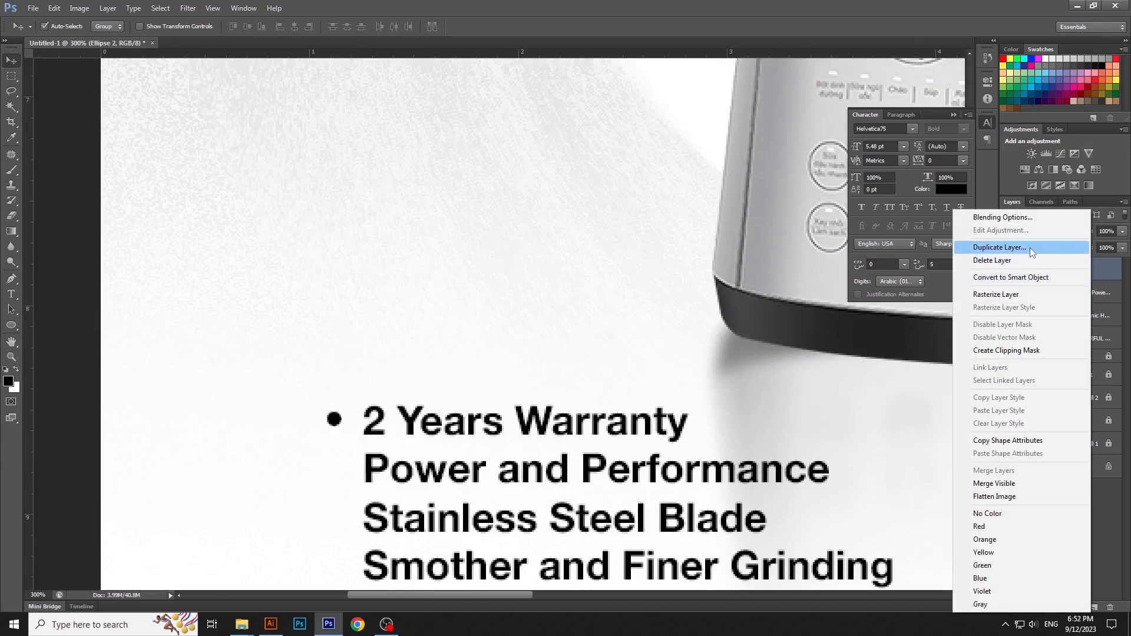
{"action": "left_click", "coordinate": [999, 247]}
{"action": "key", "text": "Return"}
{"action": "left_click_drag", "start_coordinate": [334, 420], "coordinate": [334, 470]}
Step: Make a second copy of the bullet and place it in front of "Stainless Steel Blade"
{"action": "right_click", "coordinate": [1104, 270]}
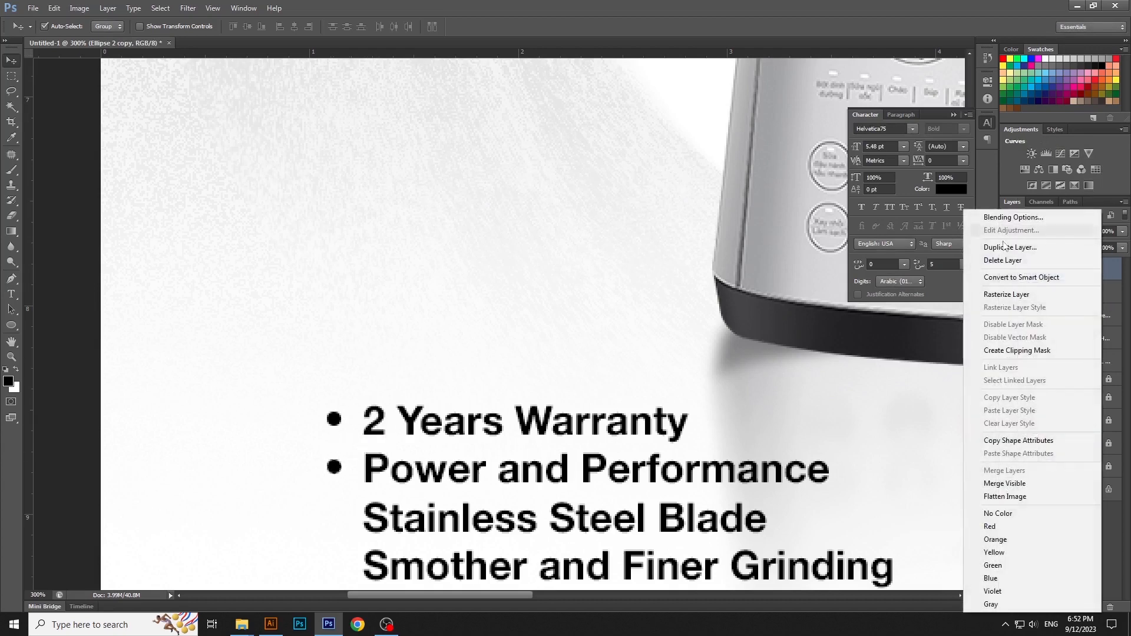
{"action": "left_click", "coordinate": [1008, 243]}
{"action": "key", "text": "Return"}
{"action": "left_click_drag", "start_coordinate": [432, 426], "coordinate": [441, 311]}
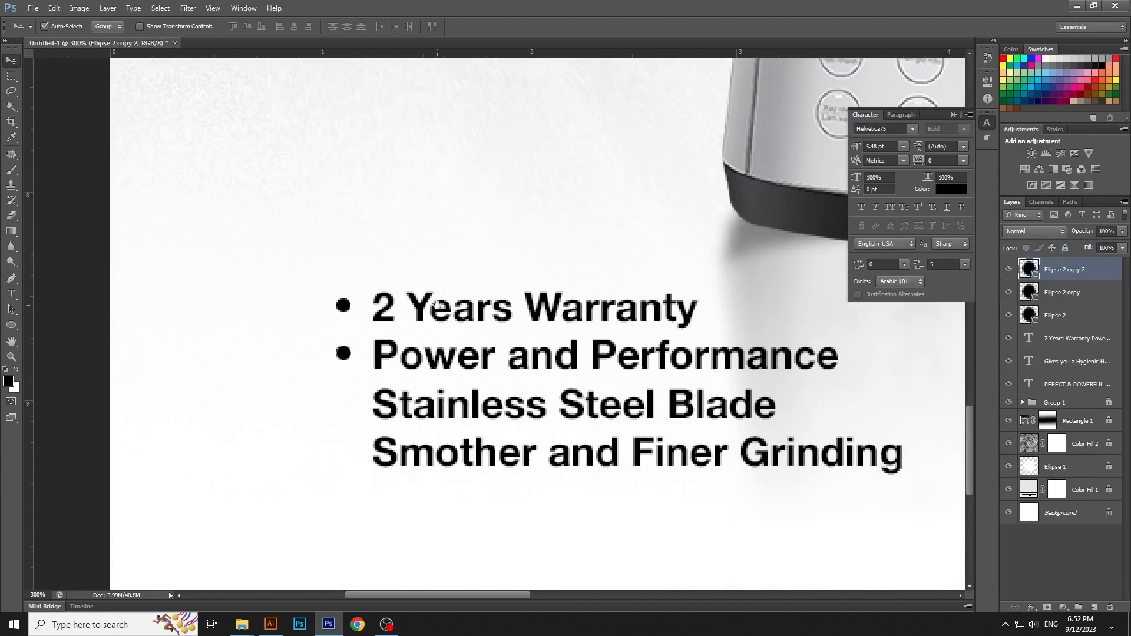
{"action": "left_click_drag", "start_coordinate": [344, 354], "coordinate": [344, 403]}
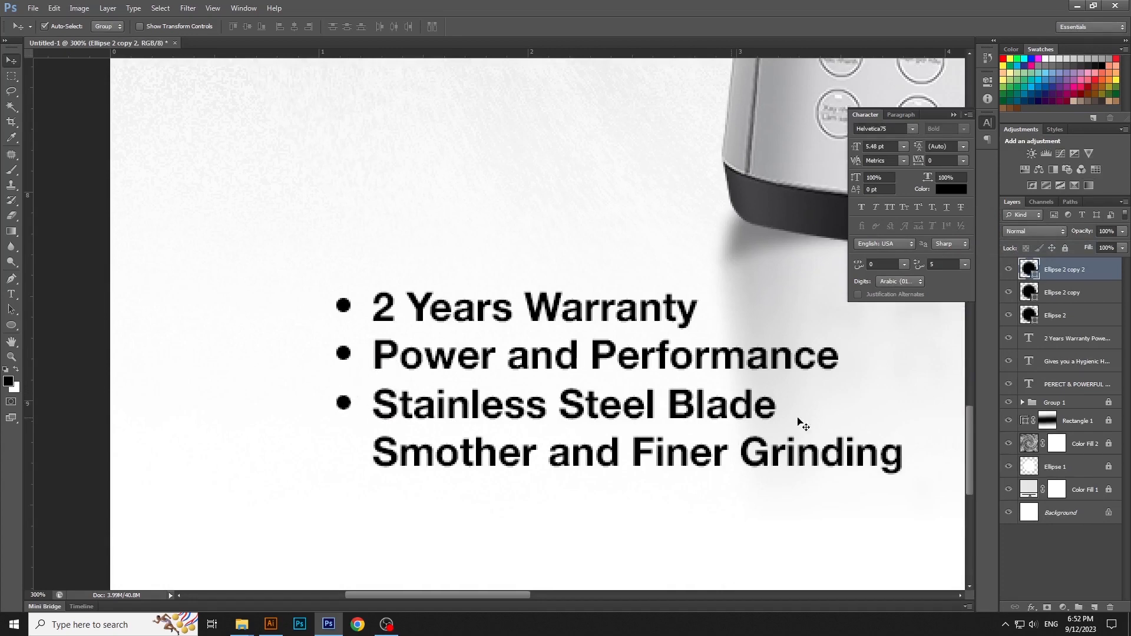
Step: Make a third copy of the bullet and place it in front of "Smother and Finer Grinding"
{"action": "right_click", "coordinate": [1106, 271]}
{"action": "left_click", "coordinate": [1009, 245]}
{"action": "key", "text": "Return"}
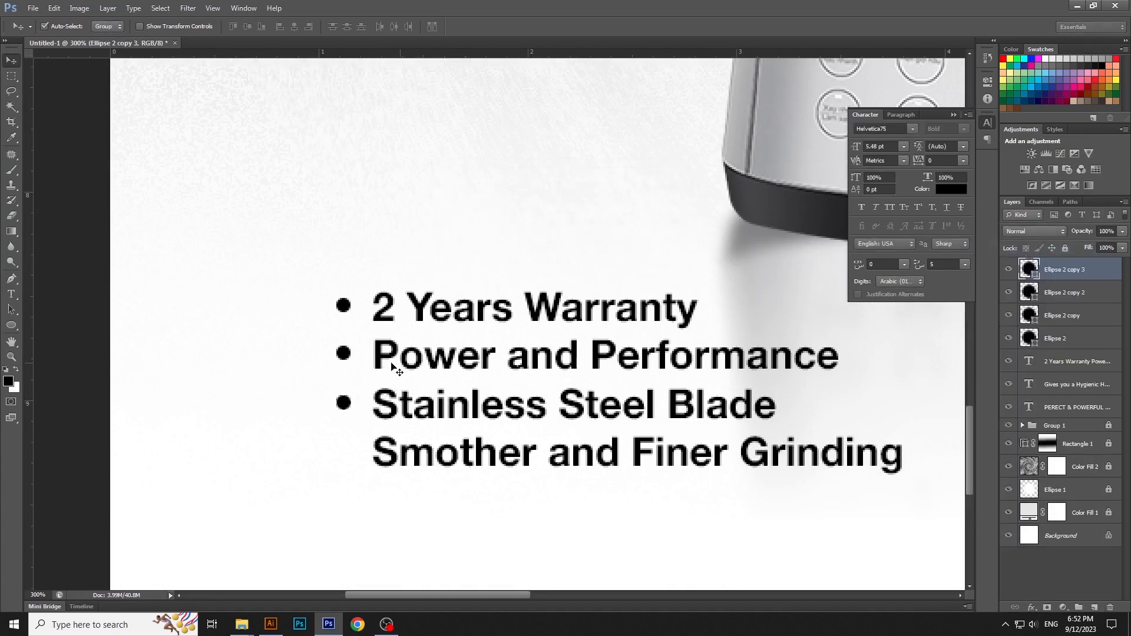
{"action": "left_click_drag", "start_coordinate": [353, 406], "coordinate": [354, 458]}
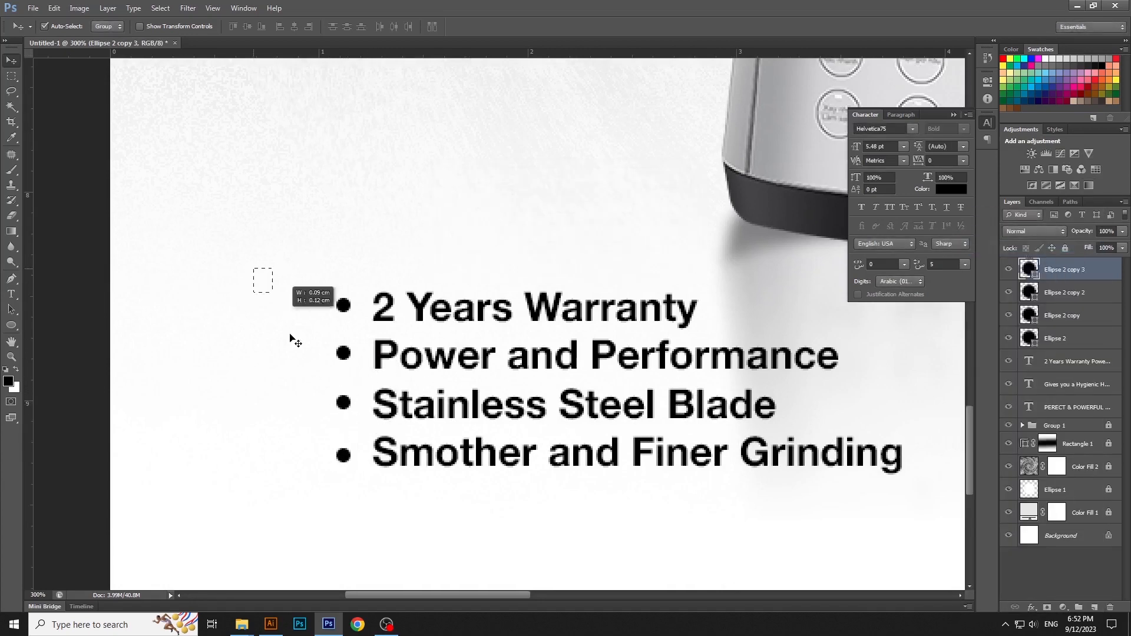
Step: Space the four bullets evenly from top to bottom and move them about 0.07 cm left, away from the list text
{"action": "left_click_drag", "start_coordinate": [290, 337], "coordinate": [345, 461]}
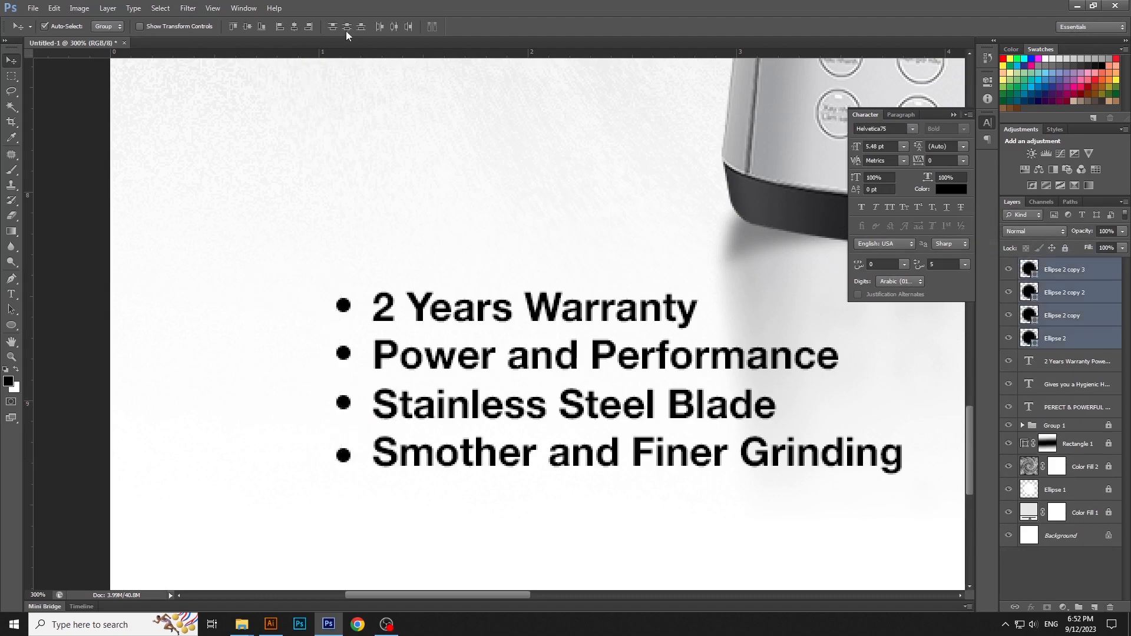
{"action": "left_click_drag", "start_coordinate": [344, 356], "coordinate": [328, 355]}
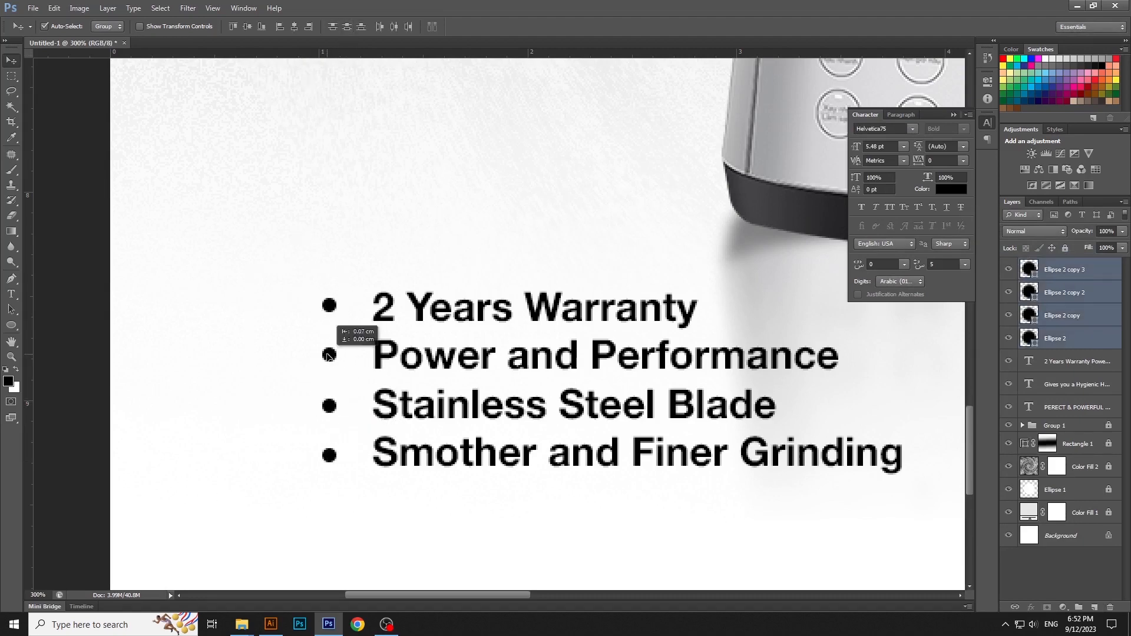
{"action": "left_click", "coordinate": [375, 282]}
{"action": "key", "text": "ctrl+0"}
{"action": "key", "text": "ctrl+minus"}
{"action": "key", "text": "ctrl+0"}
{"action": "key", "text": "ctrl+minus"}
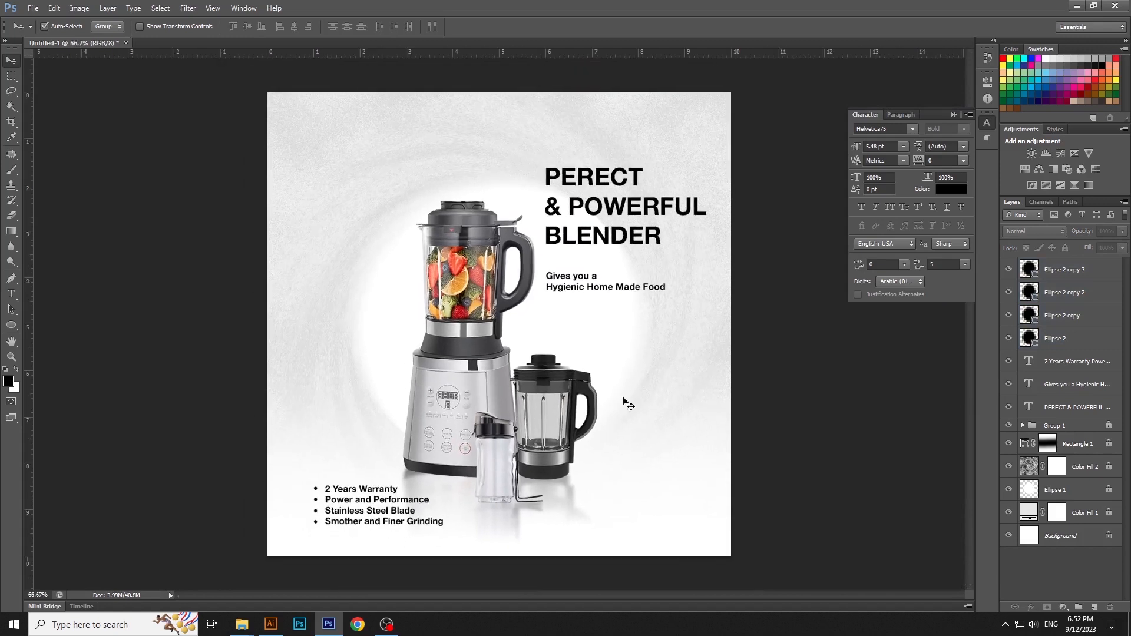
Step: Scale the headline up to about 108%, keeping its lower-left corner in place
{"action": "left_click", "coordinate": [629, 239]}
{"action": "key", "text": "ctrl+t"}
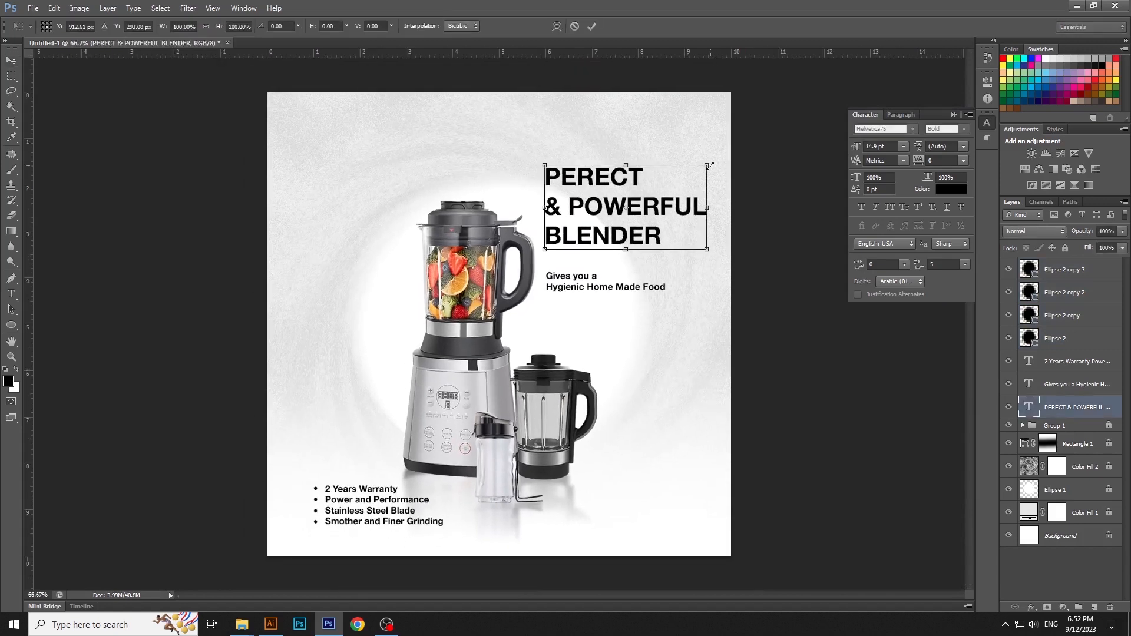
{"action": "left_click_drag", "start_coordinate": [709, 165], "coordinate": [717, 154]}
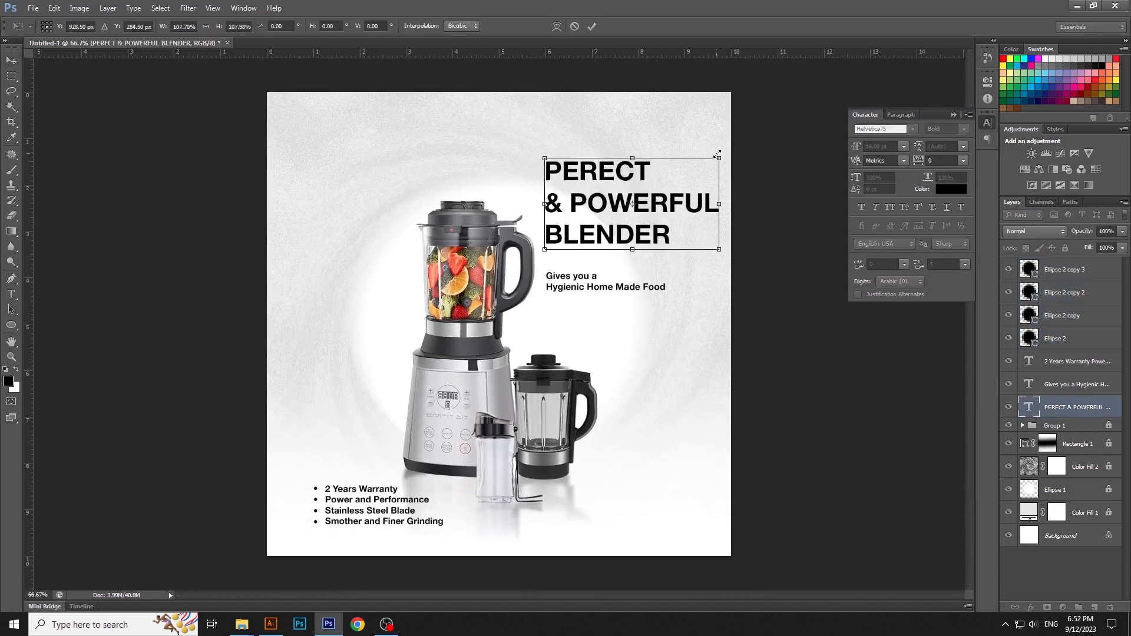
{"action": "key", "text": "Return"}
{"action": "left_click", "coordinate": [602, 283]}
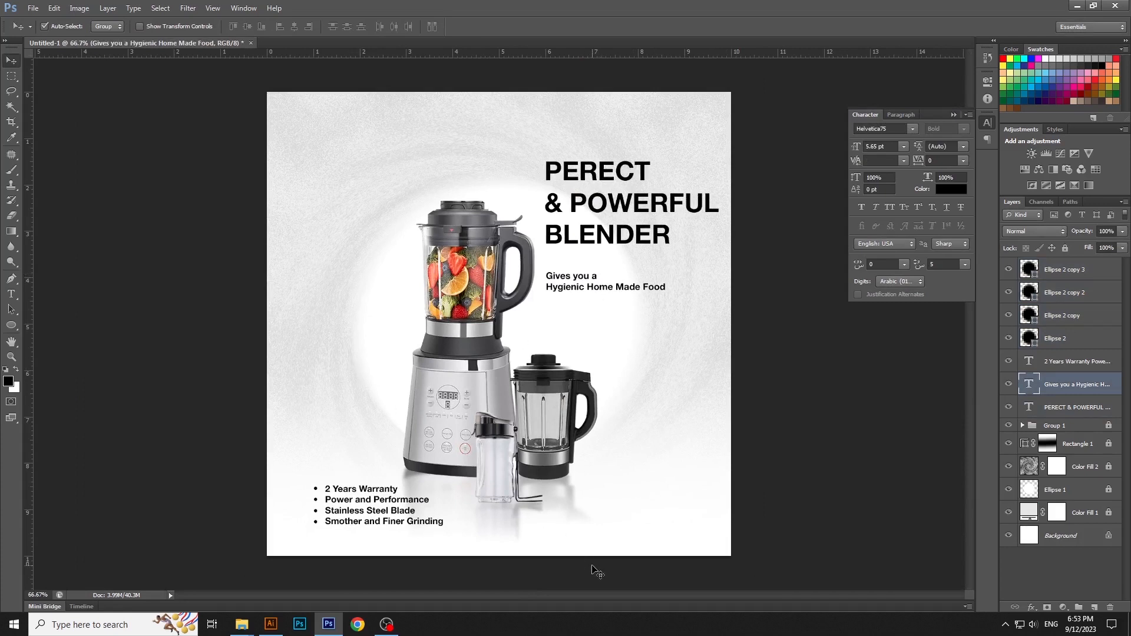
{"action": "key", "text": "t"}
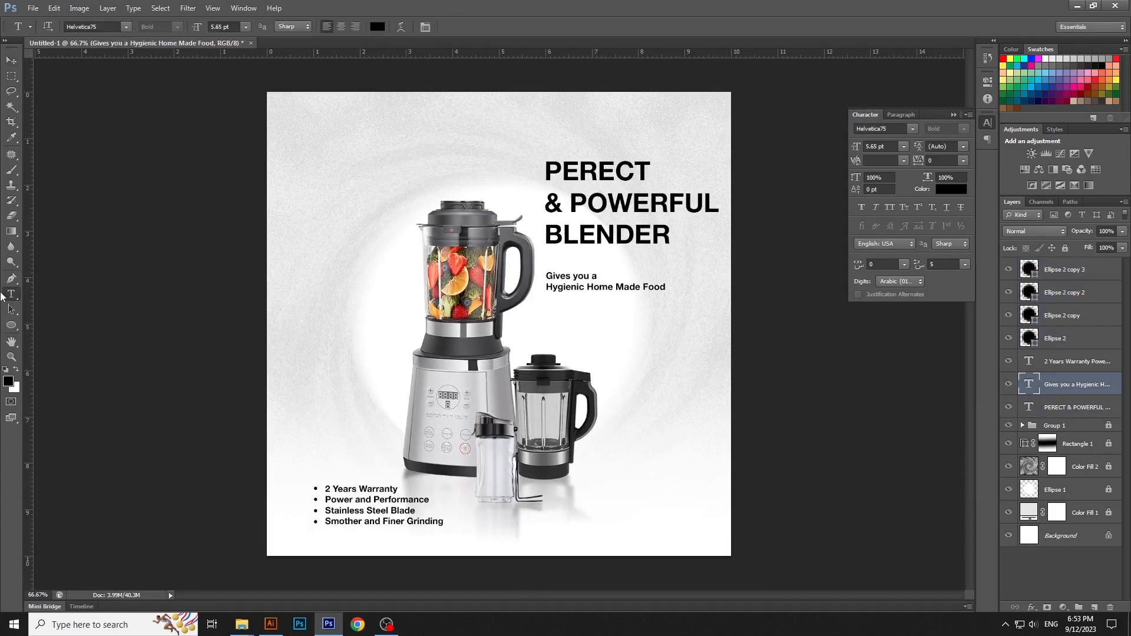
{"action": "left_click", "coordinate": [581, 515]}
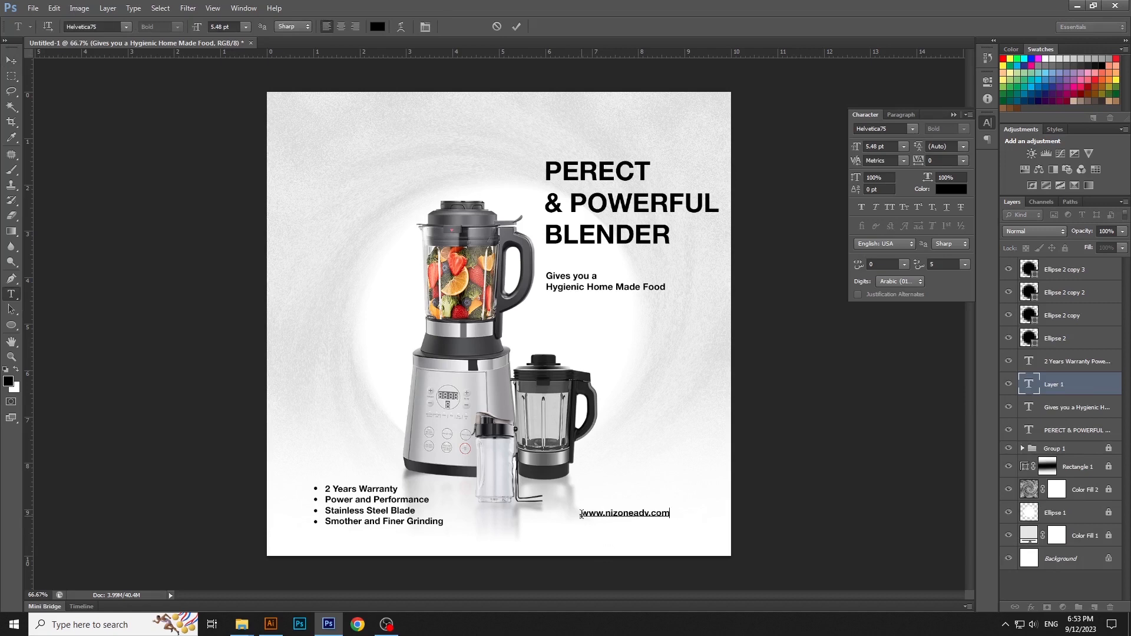
{"action": "key", "text": "ctrl+Return"}
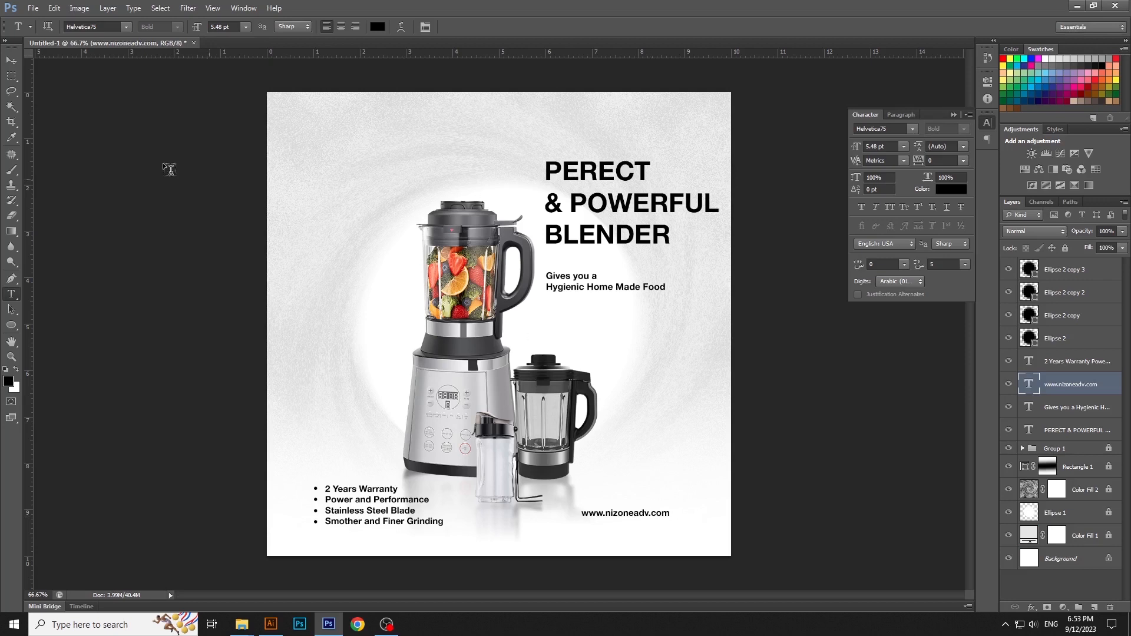
Step: Scale the website text down to 5.13 pt and move it level with the feature list's last line
{"action": "left_click", "coordinate": [11, 60]}
{"action": "left_click_drag", "start_coordinate": [636, 512], "coordinate": [615, 529]}
{"action": "key", "text": "ctrl+t"}
{"action": "key", "text": "Return"}
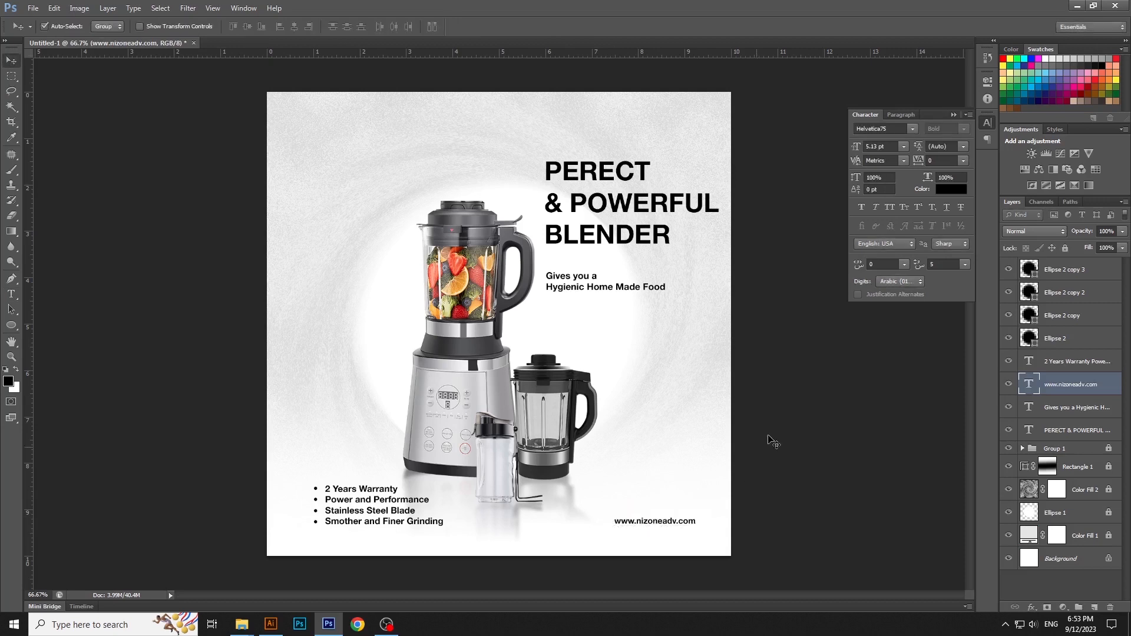
Step: Add the text "BLENDER" in 5.48 pt black beside the main blender's jar
{"action": "left_click", "coordinate": [783, 455]}
{"action": "key", "text": "t"}
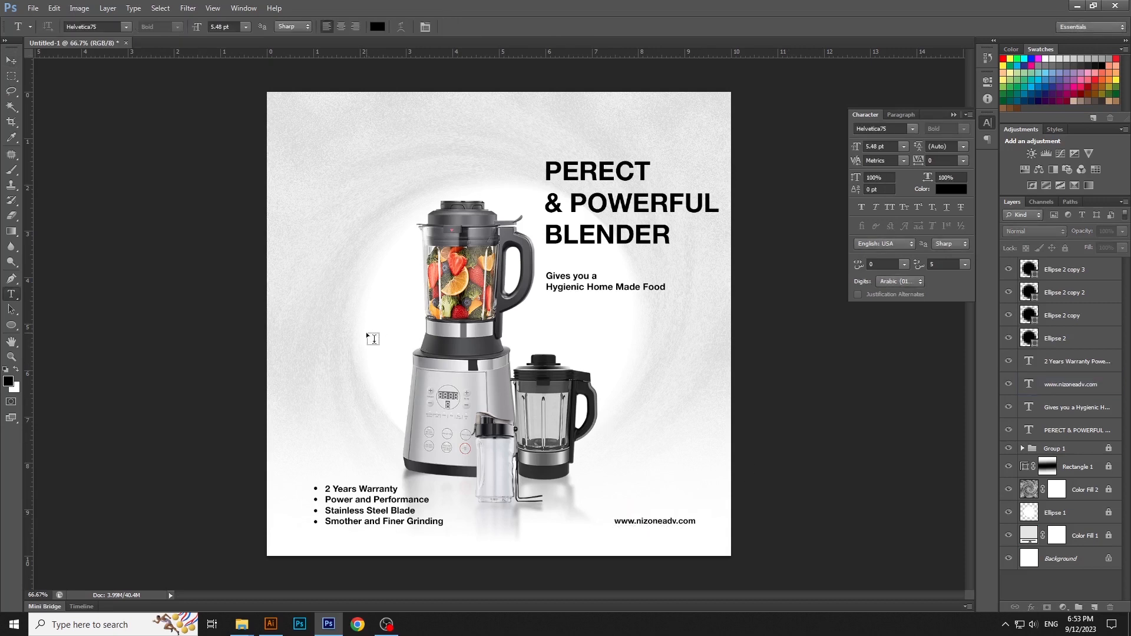
{"action": "left_click", "coordinate": [372, 338]}
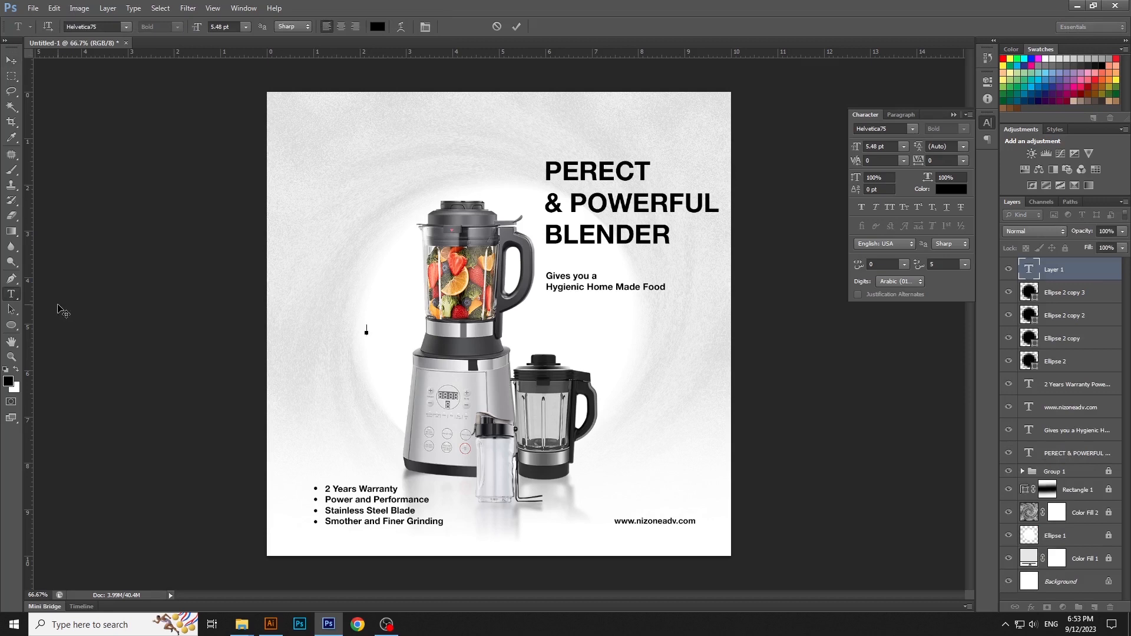
{"action": "key", "text": "ctrl+Return"}
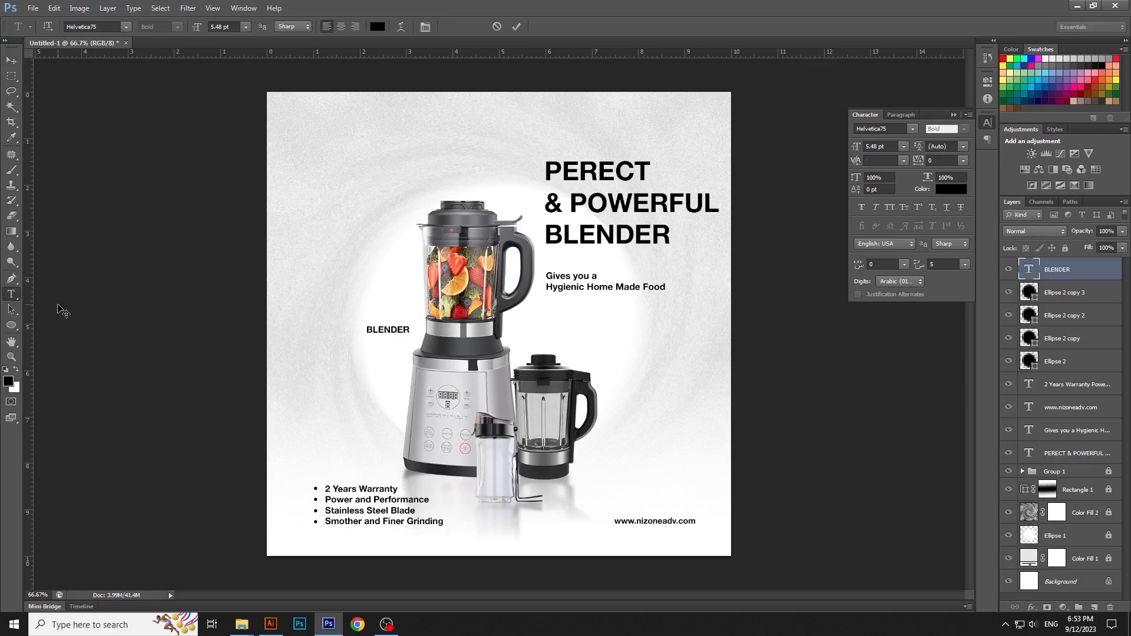
{"action": "key", "text": "v"}
Step: Rotate the new BLENDER text to -90° and enlarge it to about 42.42 pt, running vertically beside the blender above the feature list
{"action": "key", "text": "ctrl+t"}
{"action": "left_click_drag", "start_coordinate": [348, 261], "coordinate": [320, 373]}
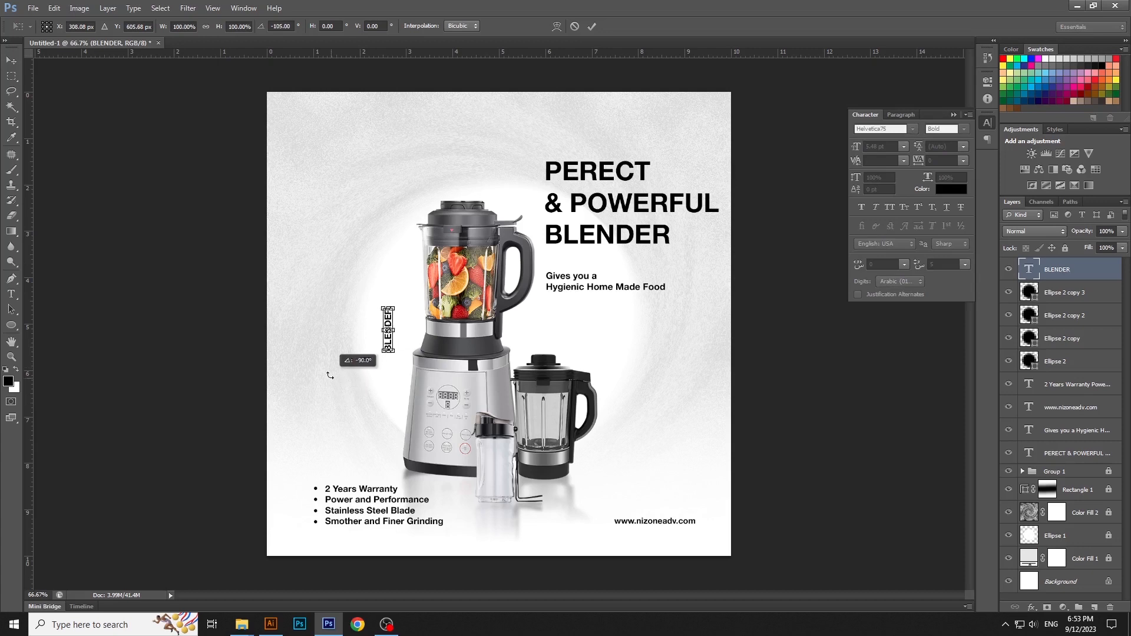
{"action": "left_click_drag", "start_coordinate": [393, 307], "coordinate": [511, 167]}
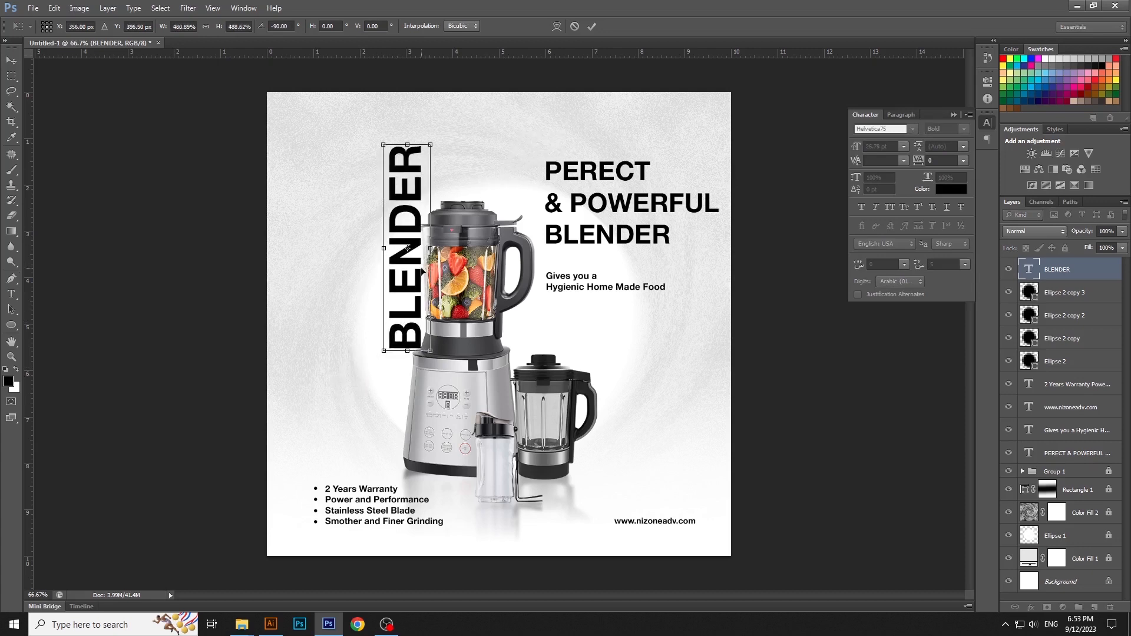
{"action": "left_click_drag", "start_coordinate": [423, 272], "coordinate": [348, 377]}
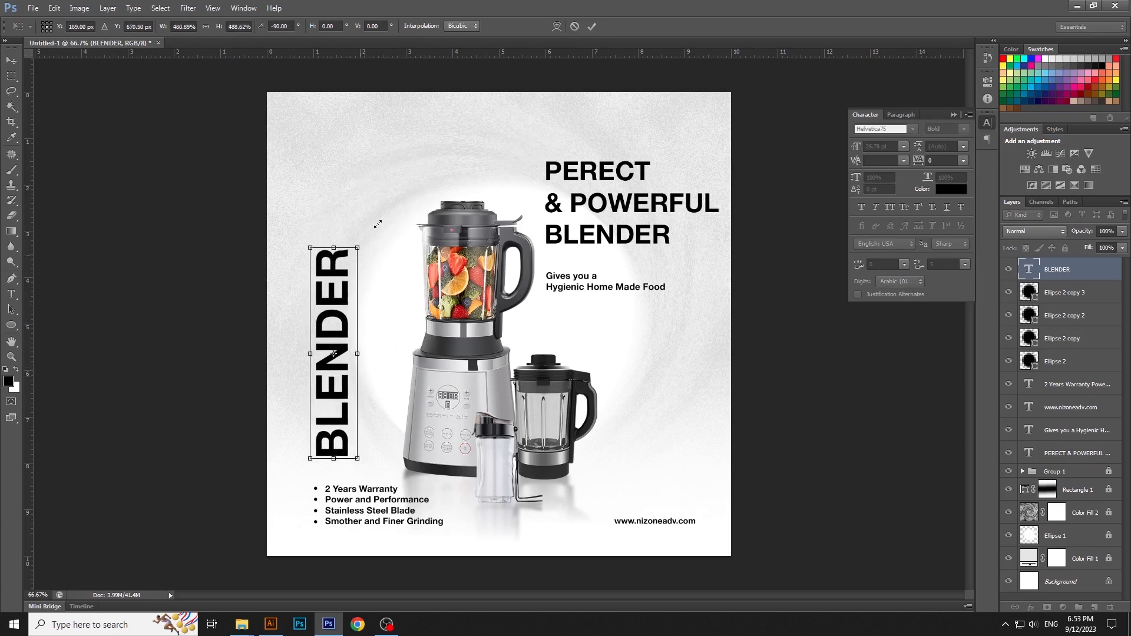
{"action": "left_click_drag", "start_coordinate": [357, 248], "coordinate": [384, 132]}
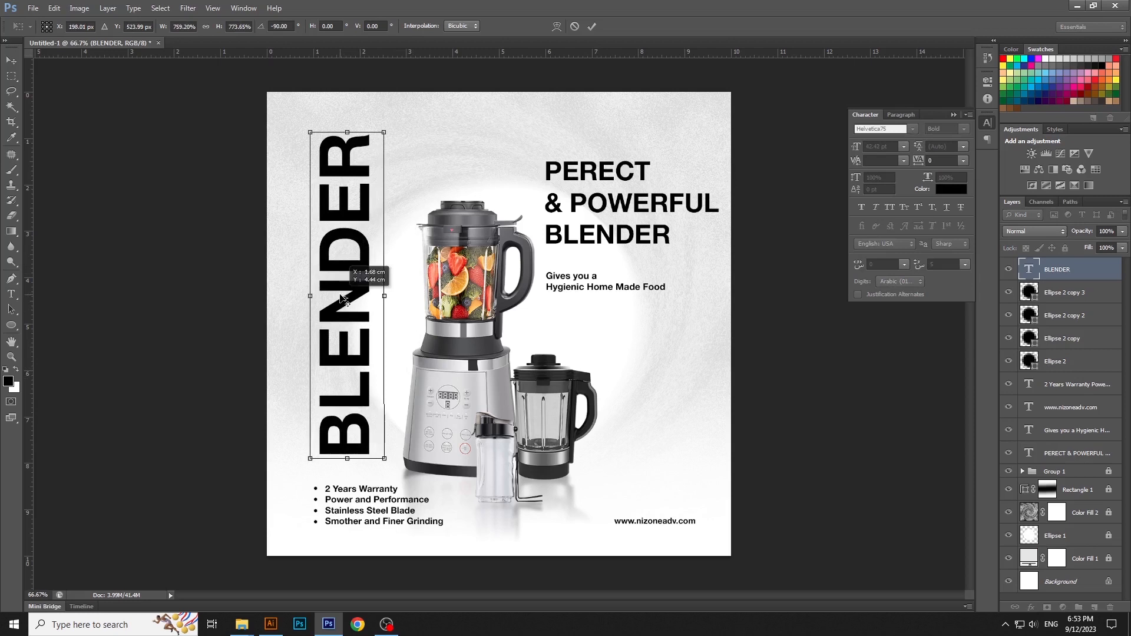
{"action": "key", "text": "Return"}
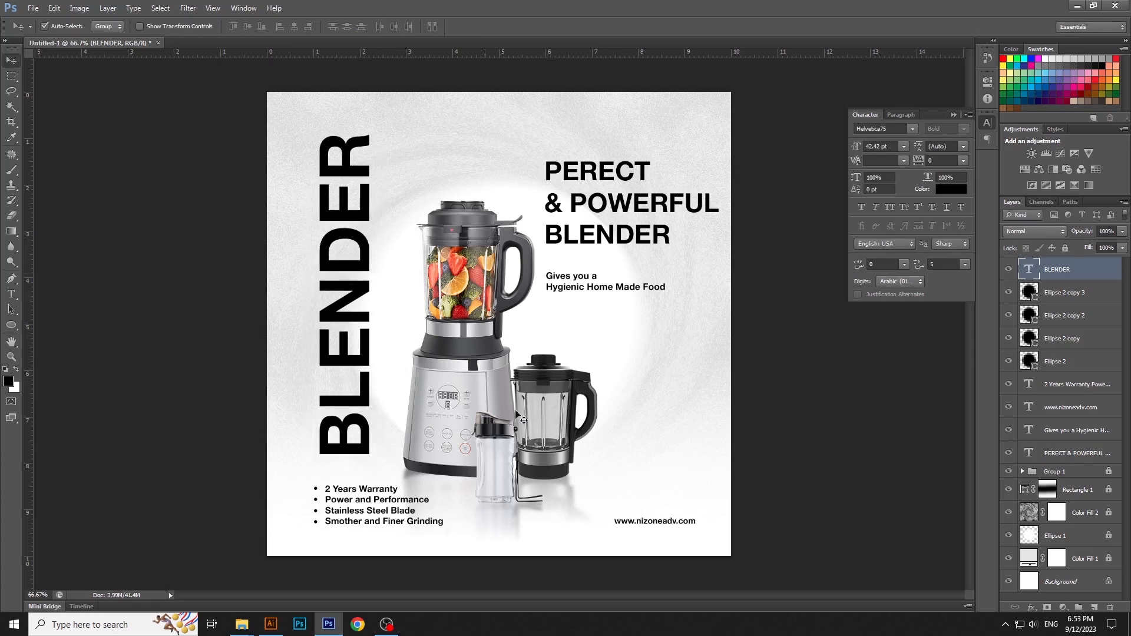
Step: Nudge the vertical BLENDER text slightly left and lower its layer opacity to a light grey tint
{"action": "key", "text": "Left"}
{"action": "key", "text": "Left"}
{"action": "key", "text": "Left"}
{"action": "key", "text": "Left"}
{"action": "key", "text": "Left"}
{"action": "key", "text": "Left"}
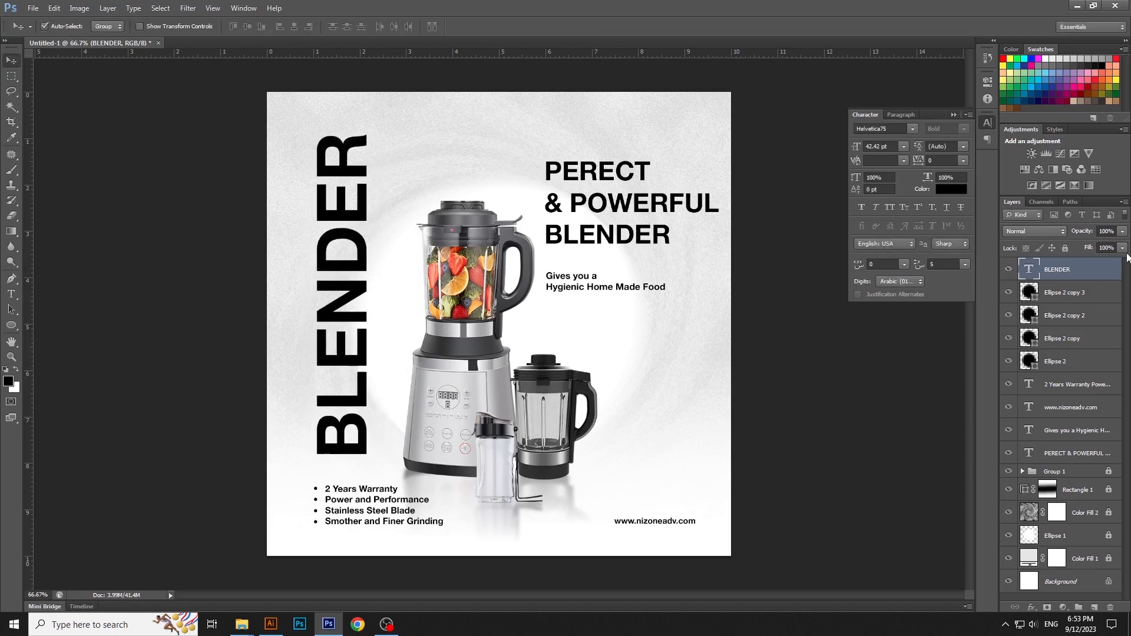
{"action": "left_click_drag", "start_coordinate": [1088, 245], "coordinate": [1089, 245]}
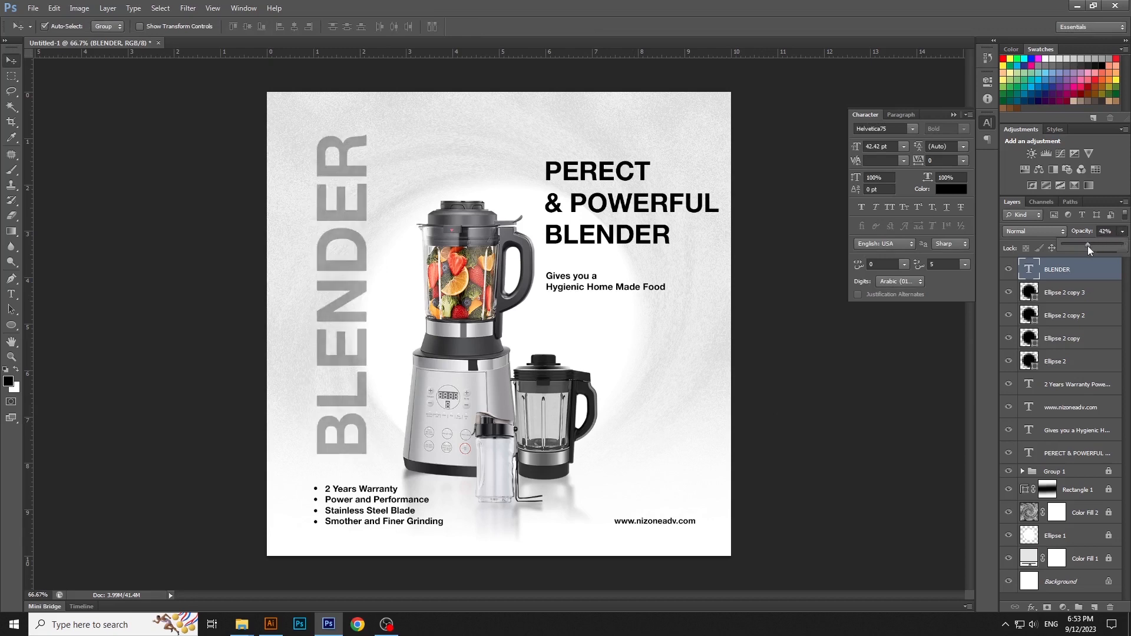
{"action": "left_click", "coordinate": [822, 413]}
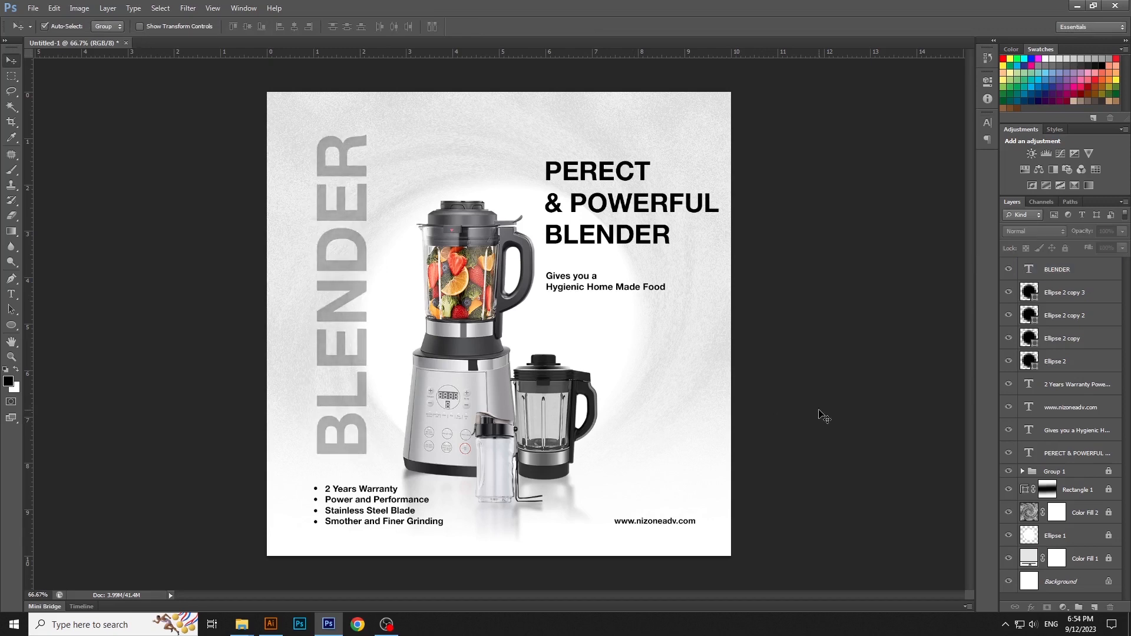
Step: Create a new layer above Group 1 and dab it once with a white 500 px soft brush above the blender's lid
{"action": "left_click", "coordinate": [1085, 478]}
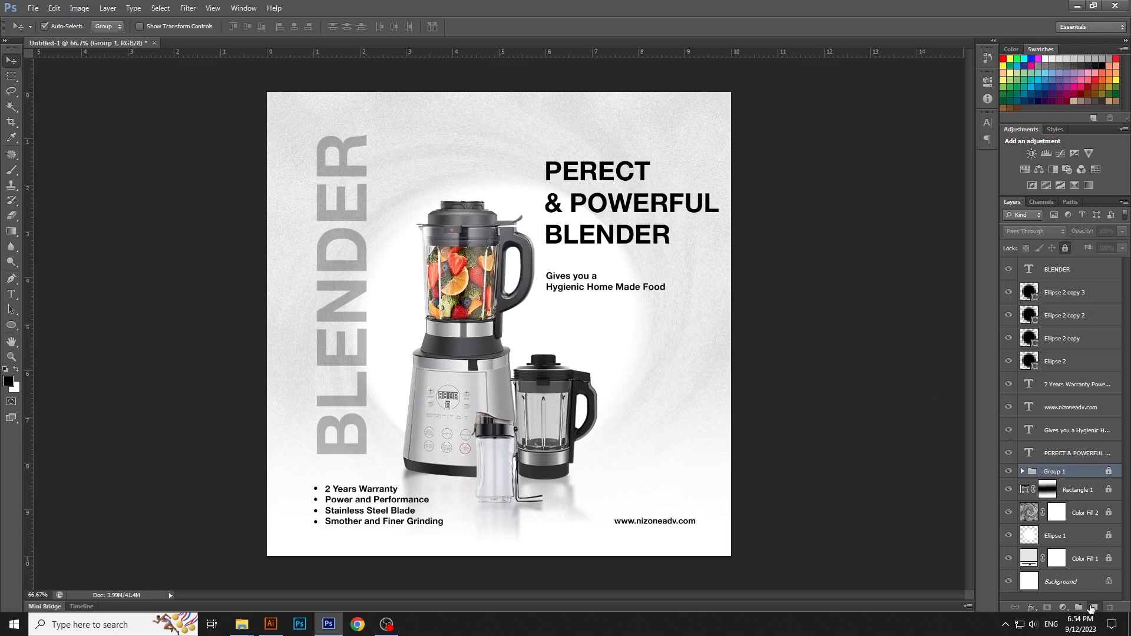
{"action": "left_click", "coordinate": [1094, 607]}
{"action": "left_click", "coordinate": [13, 171]}
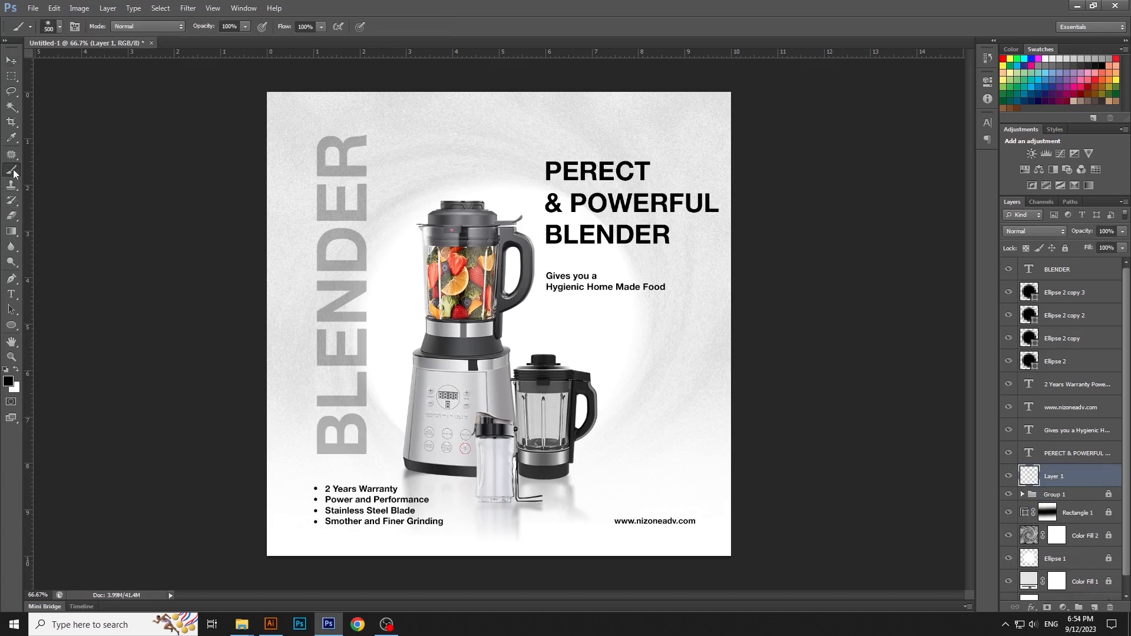
{"action": "left_click", "coordinate": [18, 371]}
{"action": "left_click", "coordinate": [425, 168]}
Step: Scale the white glow on Layer 1 to about 209% and shift it slightly toward the canvas's upper left
{"action": "key", "text": "v"}
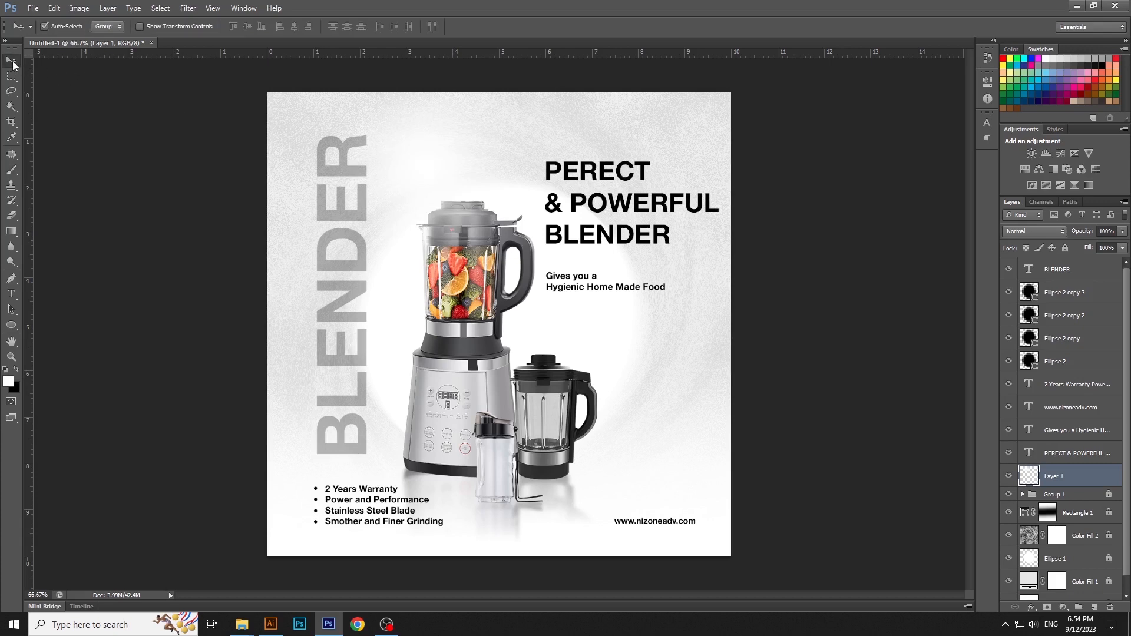
{"action": "key", "text": "ctrl+t"}
{"action": "left_click_drag", "start_coordinate": [586, 327], "coordinate": [687, 460]}
{"action": "left_click_drag", "start_coordinate": [602, 398], "coordinate": [594, 394]}
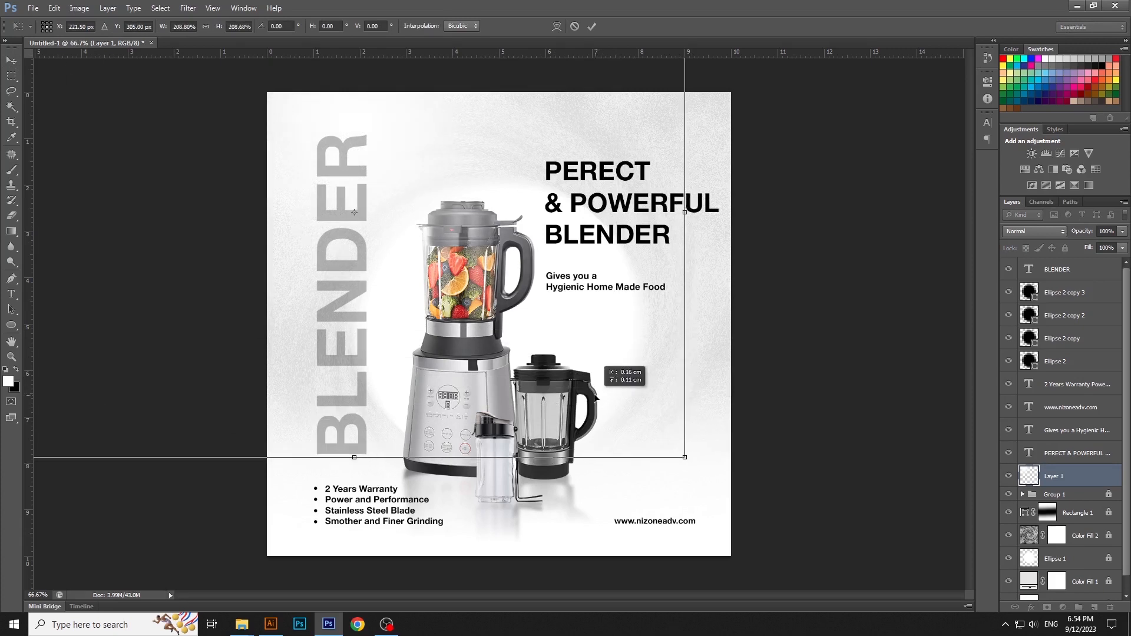
{"action": "key", "text": "Return"}
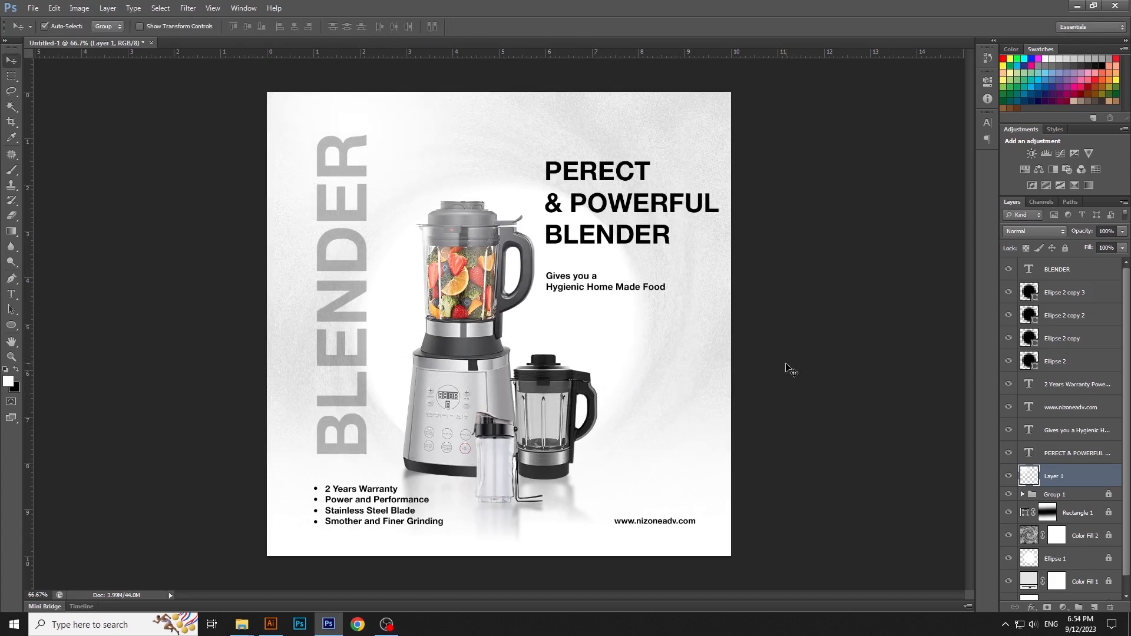
{"action": "left_click", "coordinate": [789, 369]}
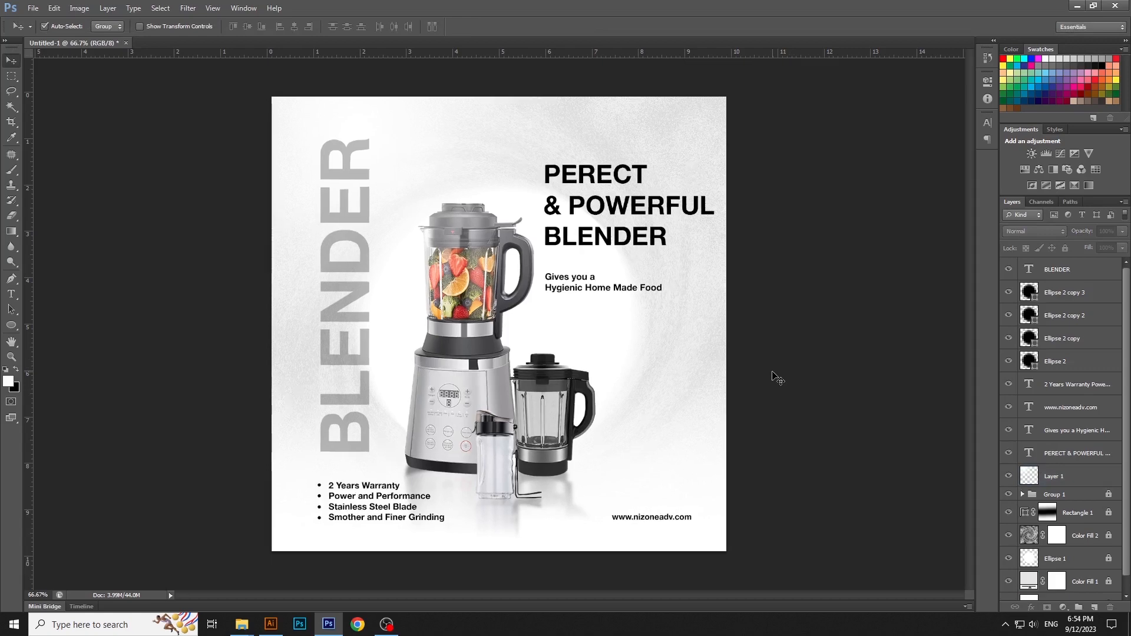
Step: Add the text "50%" in the empty area to the upper right of the small jar
{"action": "key", "text": "ctrl+minus"}
{"action": "key", "text": "ctrl+minus"}
{"action": "key", "text": "ctrl+plus"}
{"action": "key", "text": "ctrl+plus"}
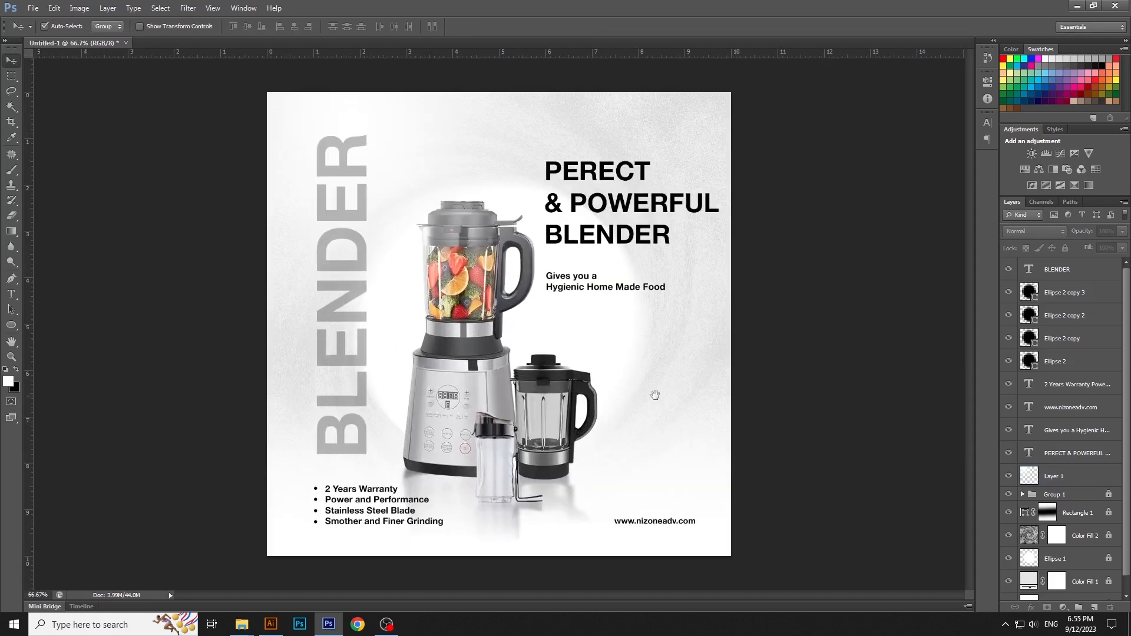
{"action": "left_click", "coordinate": [11, 294]}
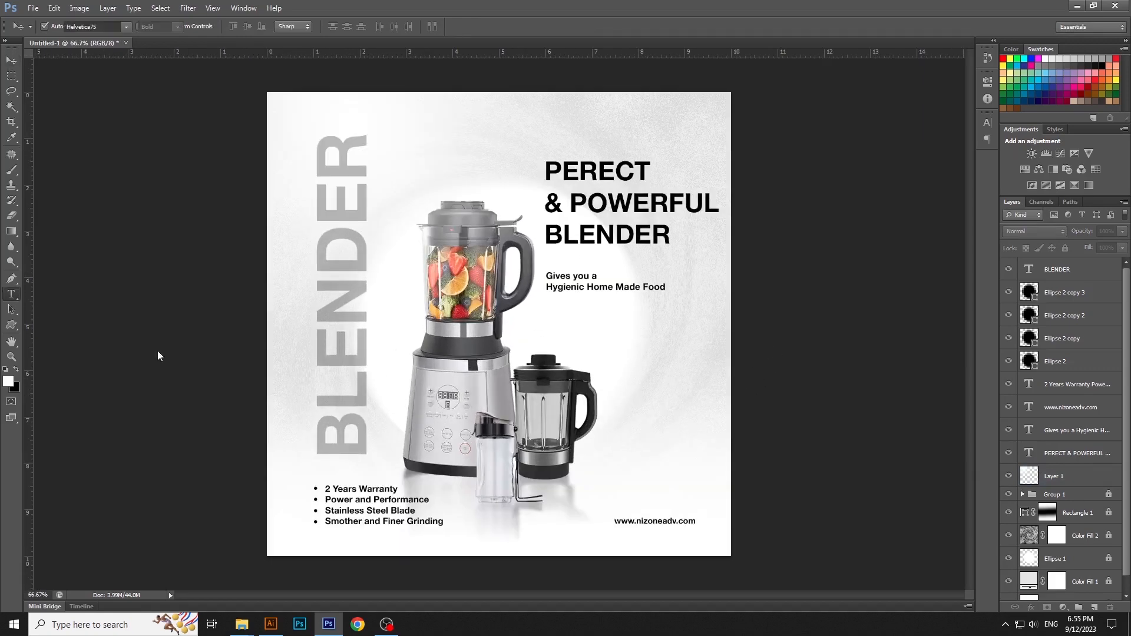
{"action": "left_click", "coordinate": [637, 357]}
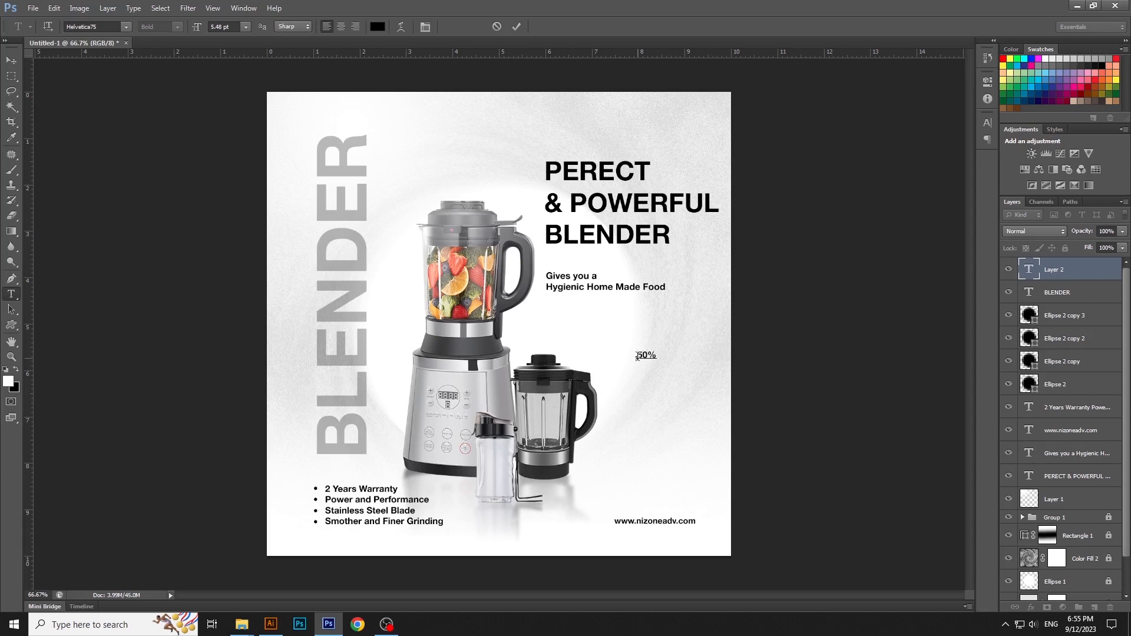
{"action": "type", "text": "50%"}
{"action": "key", "text": "ctrl+Return"}
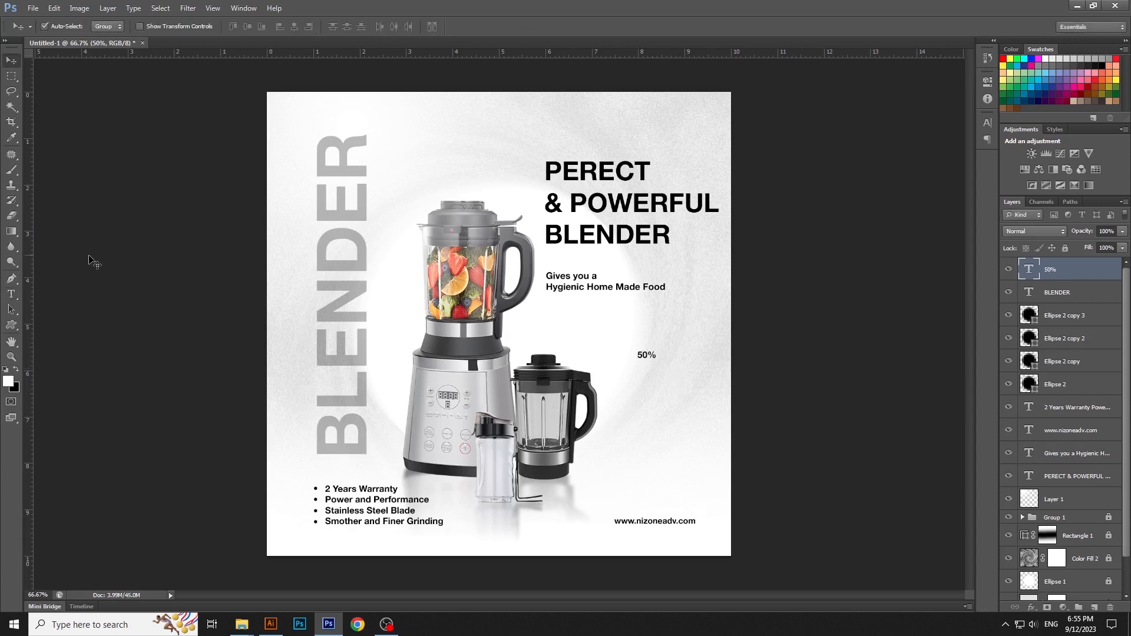
Step: Add a separate text layer reading "OFF" just below the 50% text
{"action": "left_click", "coordinate": [17, 296]}
{"action": "left_click", "coordinate": [638, 384]}
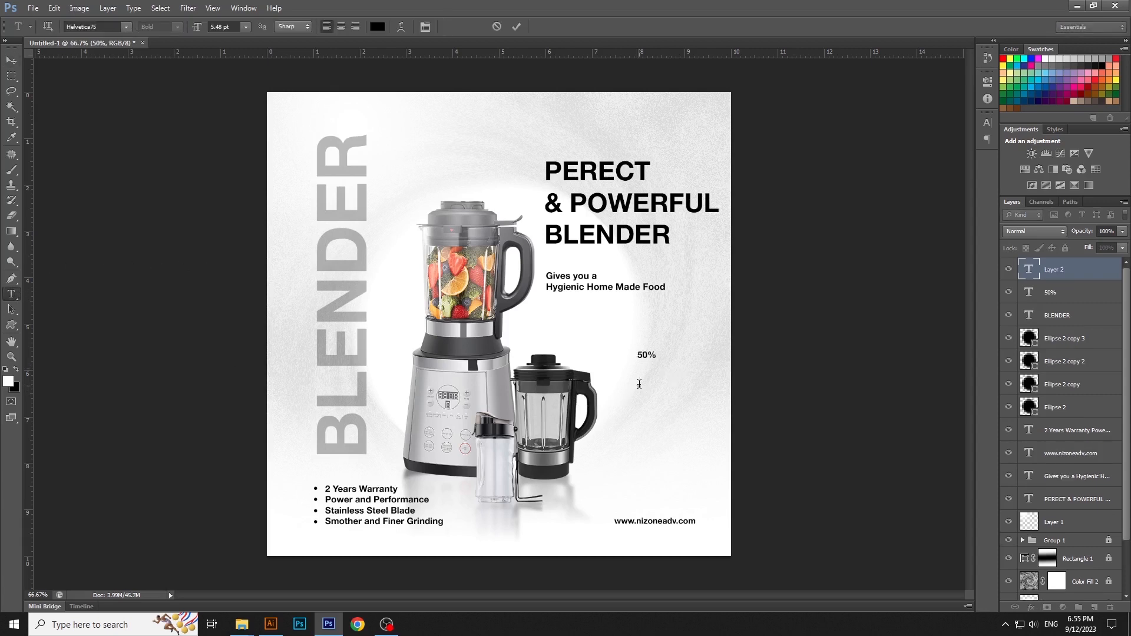
{"action": "key", "text": "ctrl+Return"}
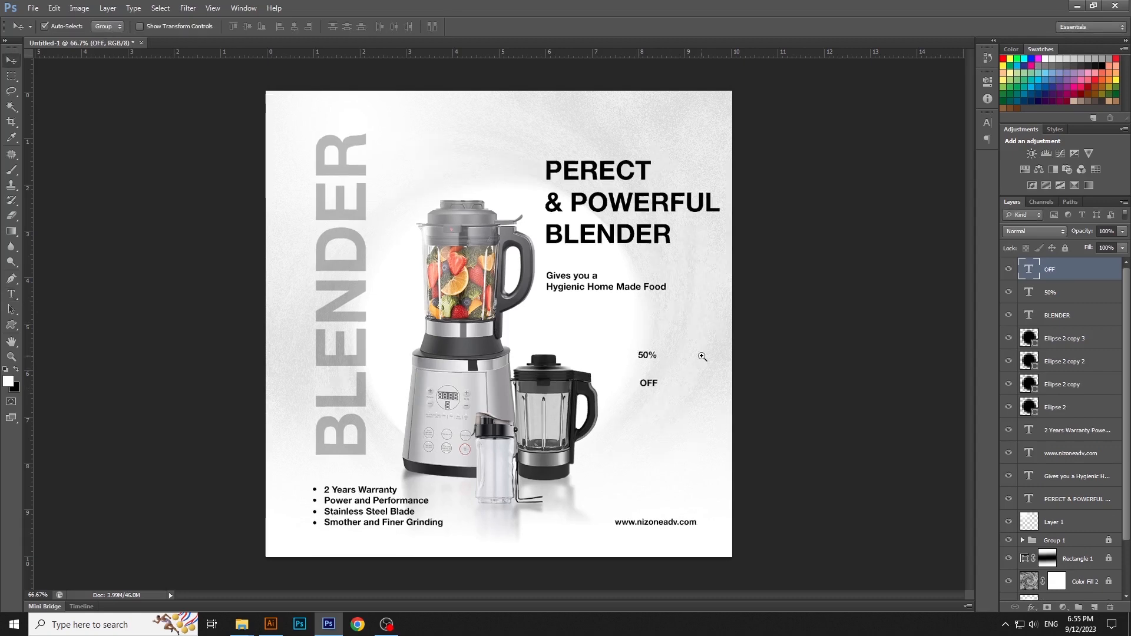
Step: Scale the 50% text up to a little over three times its size, keeping its lower-left corner in place
{"action": "scroll", "coordinate": [697, 359], "scroll_direction": "up", "scroll_amount": 1}
{"action": "left_click", "coordinate": [626, 359]}
{"action": "key", "text": "ctrl+t"}
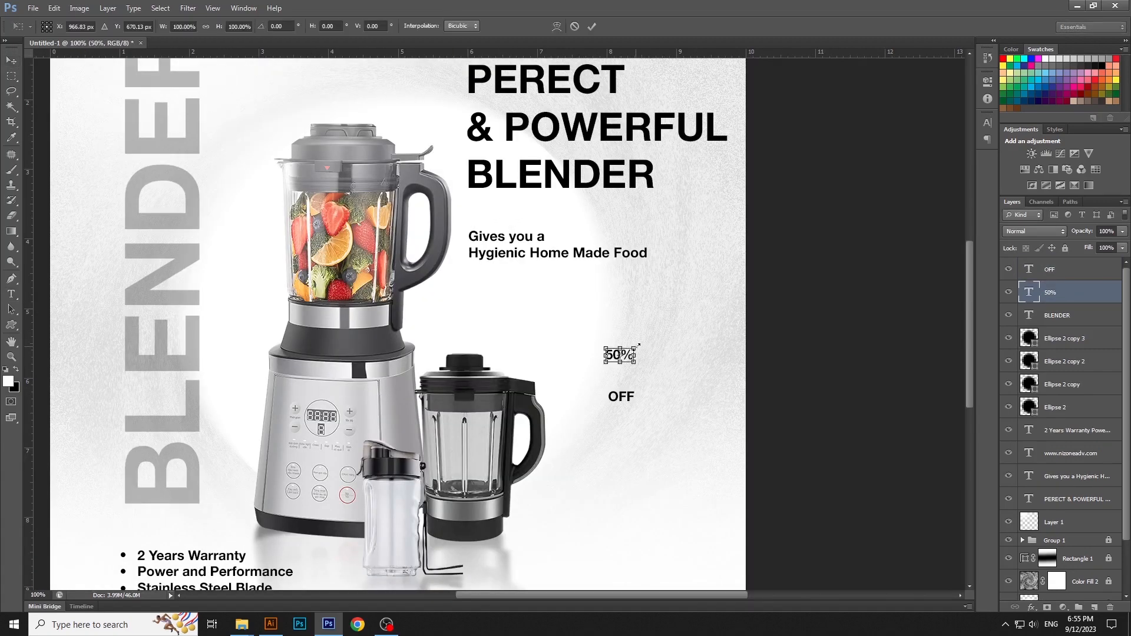
{"action": "left_click_drag", "start_coordinate": [634, 348], "coordinate": [710, 311]}
{"action": "key", "text": "Return"}
Step: Tuck OFF under the 50% text, scale it to about 167%, and move both texts down beside the small jar
{"action": "left_click_drag", "start_coordinate": [625, 398], "coordinate": [654, 398]}
{"action": "key", "text": "ctrl+t"}
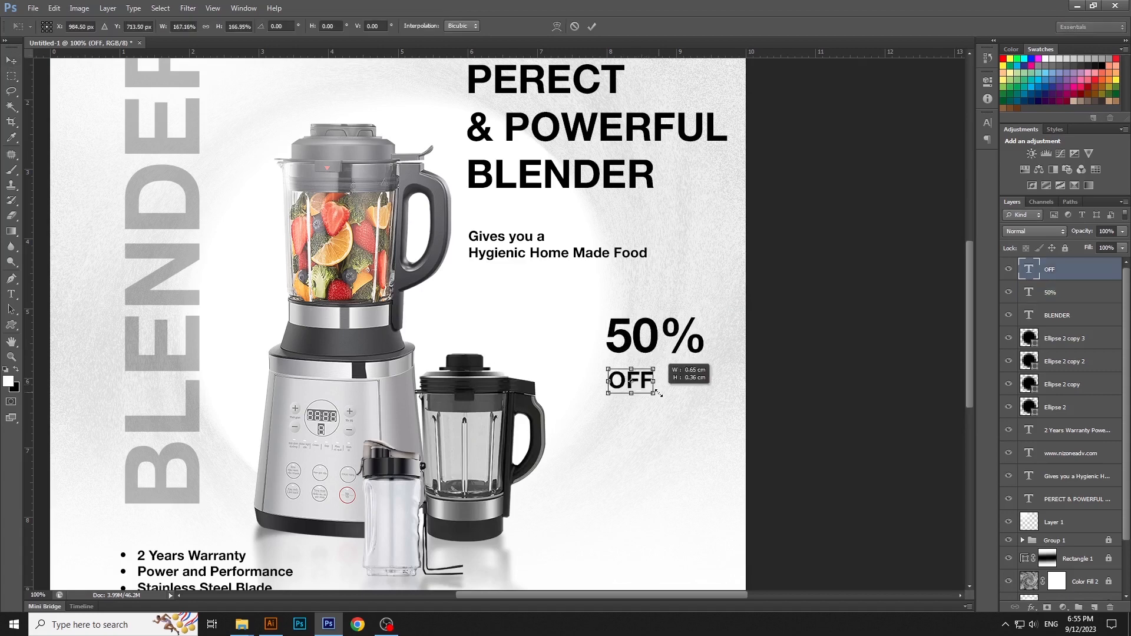
{"action": "key", "text": "Return"}
{"action": "left_click_drag", "start_coordinate": [632, 343], "coordinate": [668, 430]}
{"action": "left_click", "coordinate": [637, 379], "text": "shift"}
Step: Set the percent sign in the 50% text to 10 pt, leaving the number large
{"action": "key", "text": "t"}
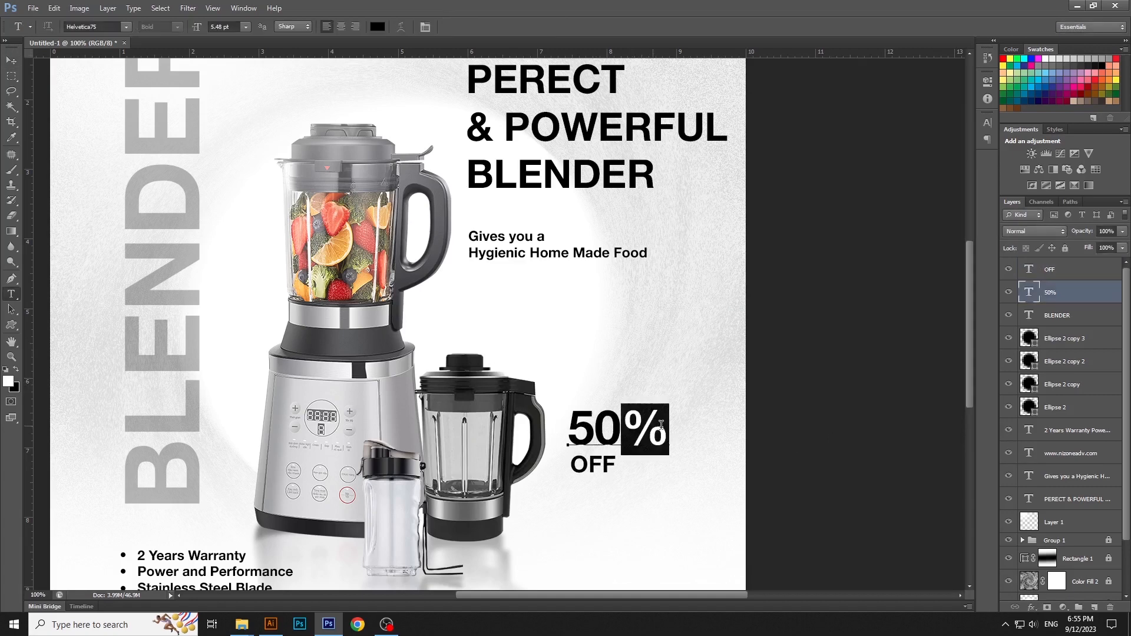
{"action": "left_click_drag", "start_coordinate": [236, 26], "coordinate": [192, 47]}
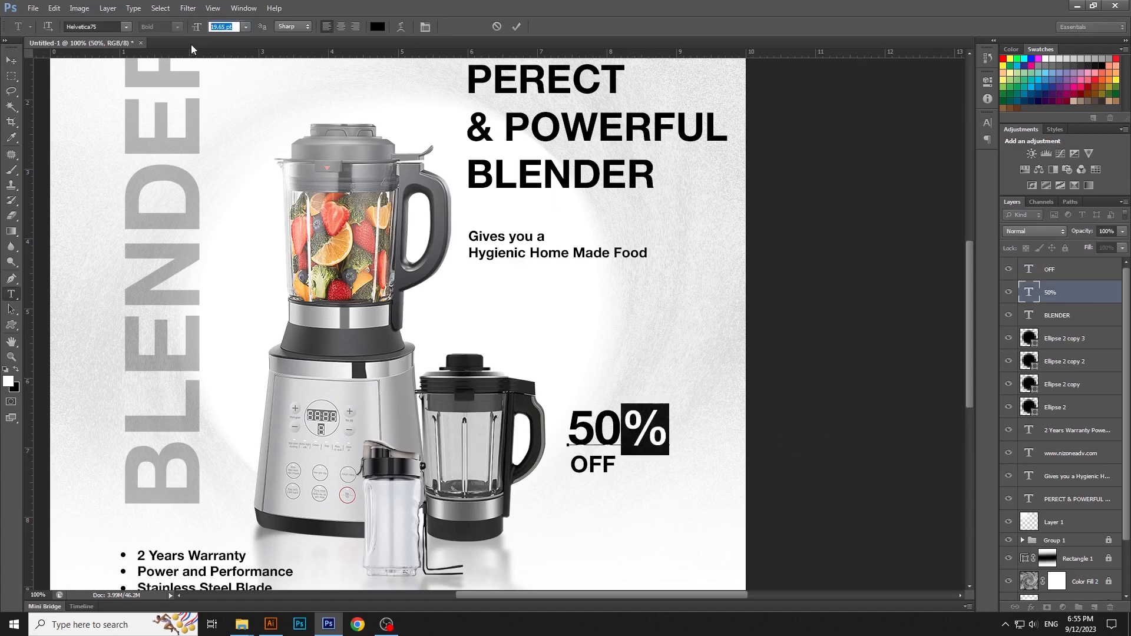
{"action": "type", "text": "10"}
{"action": "key", "text": "Return"}
{"action": "key", "text": "ctrl+Return"}
{"action": "key", "text": "v"}
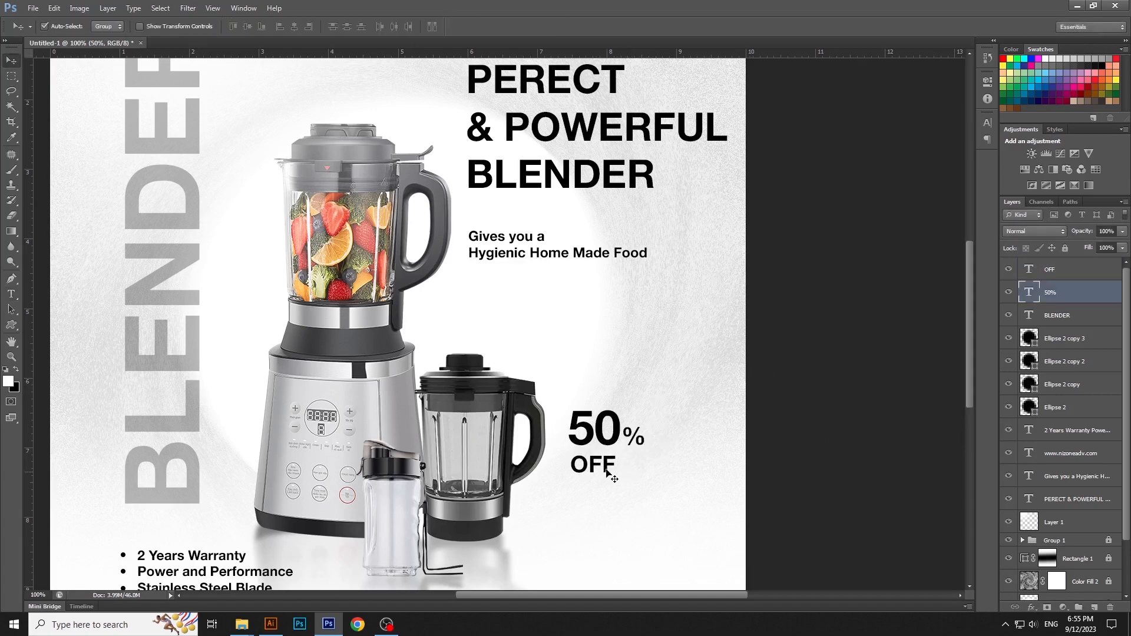
Step: Align the left edges of the 50% and OFF texts and move them slightly up and right, away from the jar
{"action": "left_click_drag", "start_coordinate": [603, 468], "coordinate": [643, 412]}
{"action": "left_click", "coordinate": [610, 438], "text": "shift"}
{"action": "left_click", "coordinate": [280, 26]}
{"action": "left_click", "coordinate": [803, 412]}
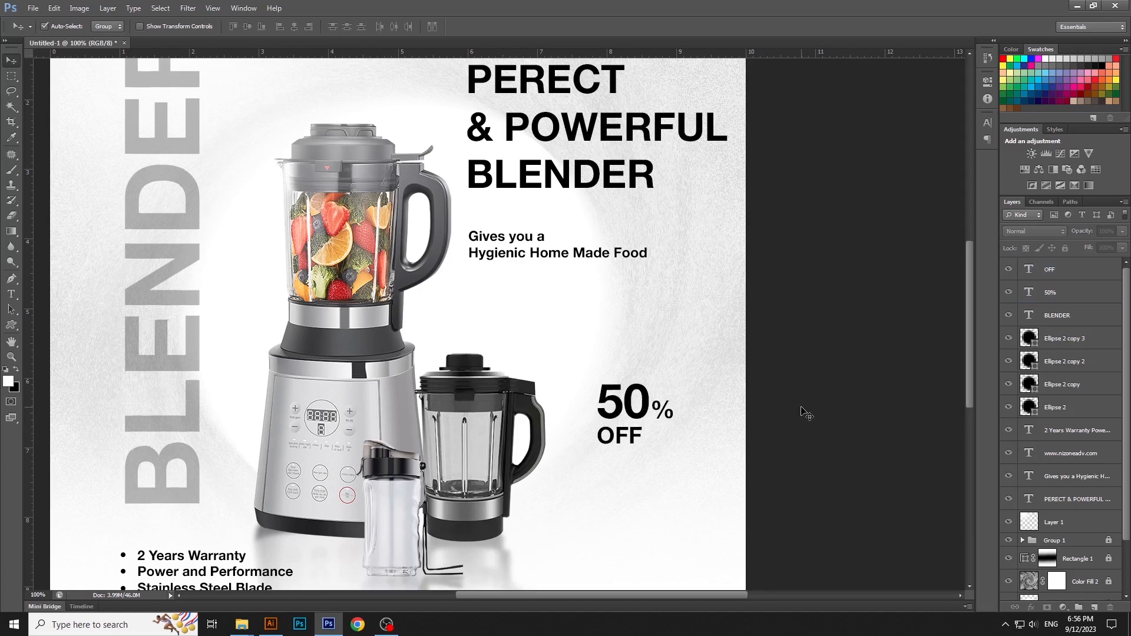
Step: Draw a white rectangle without an outline over the 50% OFF text, leaving a small margin around it
{"action": "key", "text": "ctrl+0"}
{"action": "left_click_drag", "start_coordinate": [11, 324], "coordinate": [54, 323]}
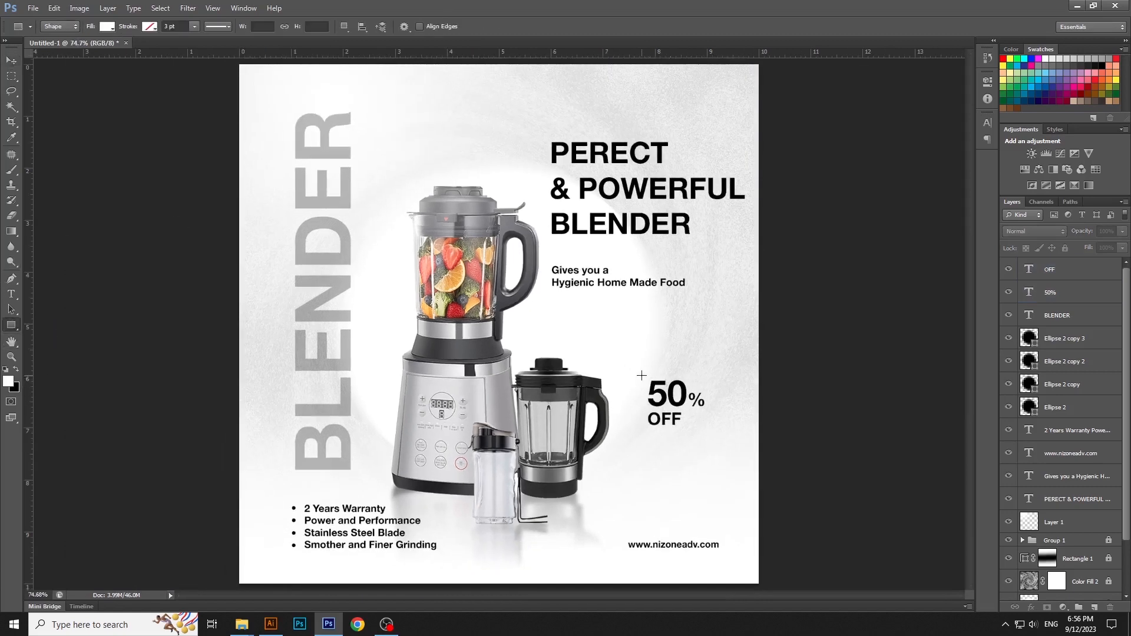
{"action": "left_click_drag", "start_coordinate": [643, 374], "coordinate": [709, 431]}
{"action": "key", "text": "v"}
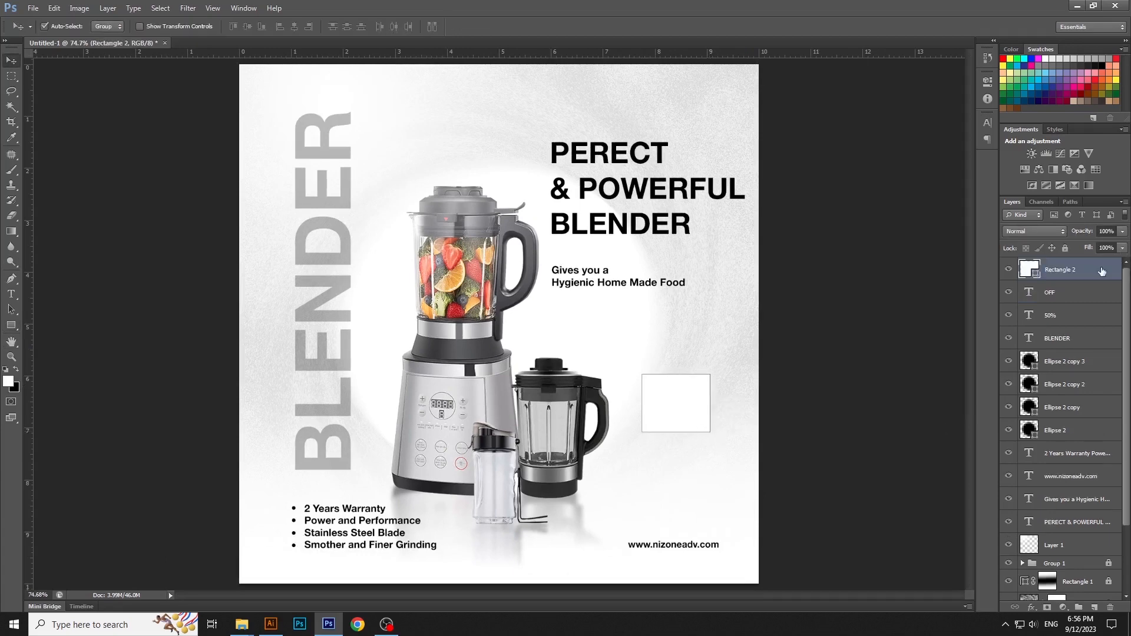
Step: Add a 3 px black Stroke layer style to the offer rectangle, positioned Inside
{"action": "double_click", "coordinate": [1101, 271]}
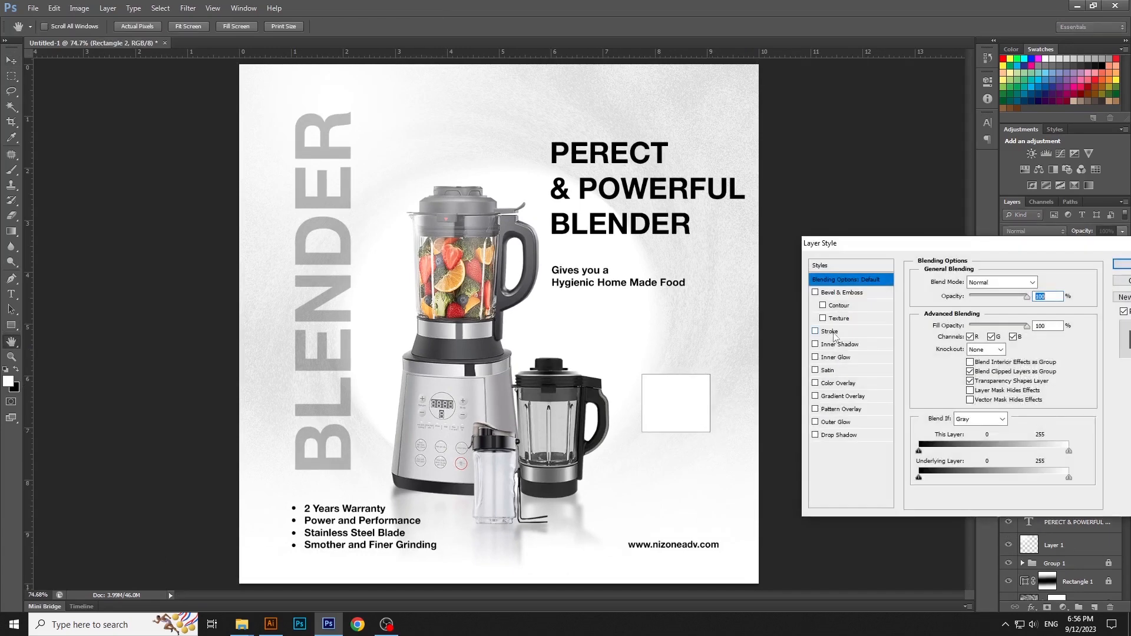
{"action": "left_click", "coordinate": [829, 331]}
{"action": "left_click", "coordinate": [988, 298]}
{"action": "left_click", "coordinate": [978, 309]}
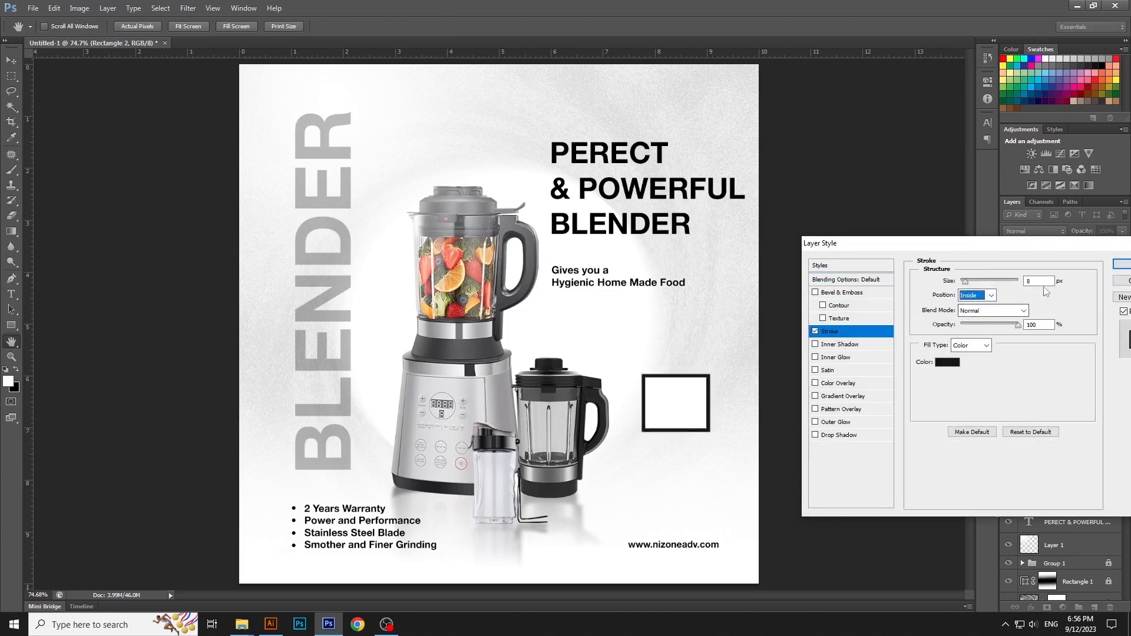
{"action": "double_click", "coordinate": [1042, 282]}
{"action": "type", "text": "3"}
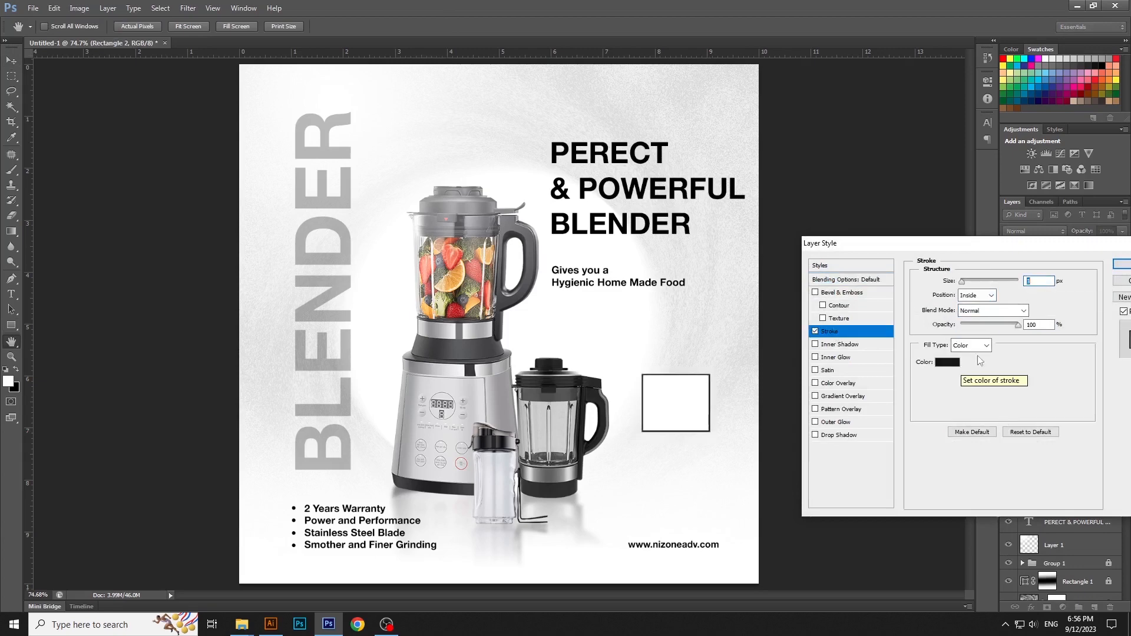
{"action": "left_click", "coordinate": [1124, 266]}
Step: Apply the stroke, move the offer rectangle's layer below the 50% and OFF text layers, and set its fill to 0%
{"action": "left_click", "coordinate": [1122, 248]}
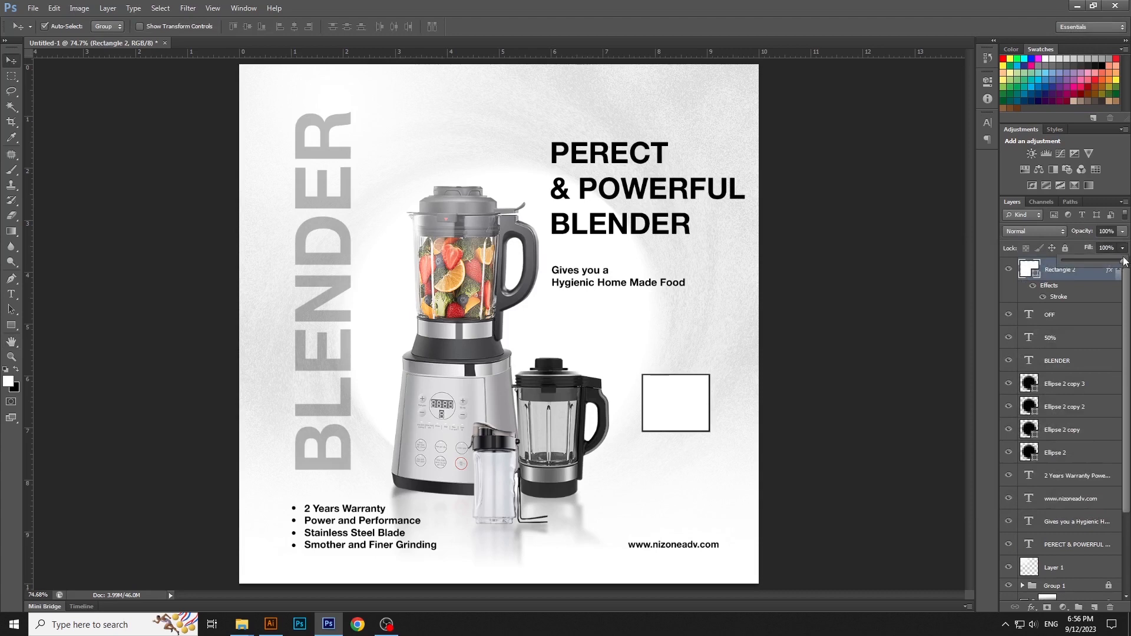
{"action": "mouse_move", "coordinate": [1112, 266]}
{"action": "left_mouse_down"}
{"action": "mouse_move", "coordinate": [1061, 265]}
{"action": "mouse_move", "coordinate": [1078, 318]}
{"action": "mouse_move", "coordinate": [1060, 553]}
{"action": "mouse_move", "coordinate": [1064, 545]}
{"action": "left_mouse_up"}
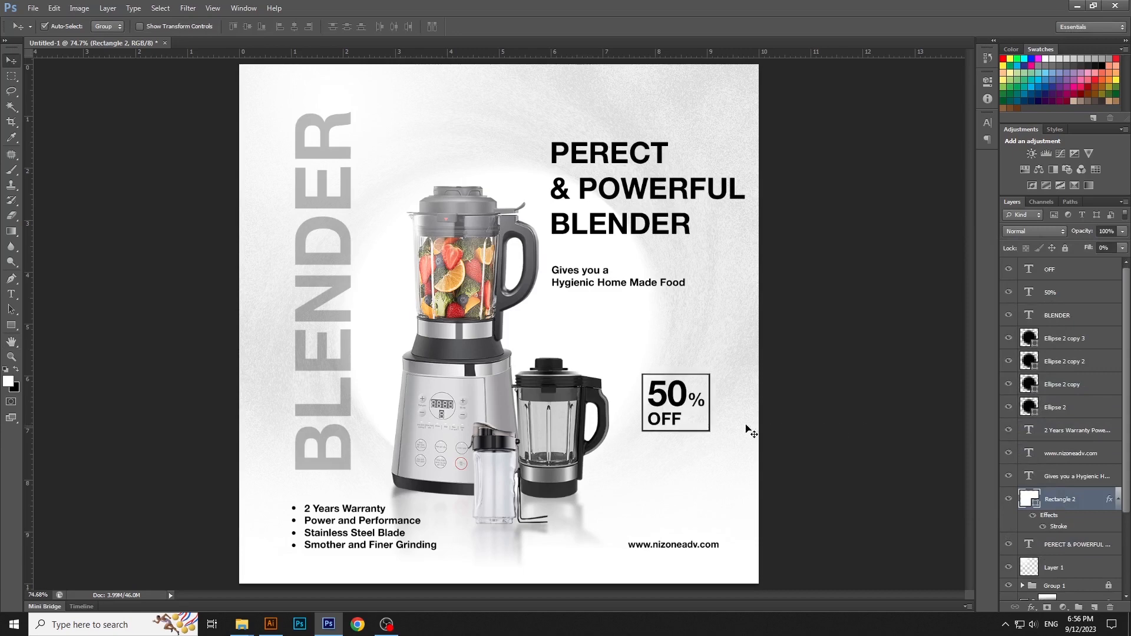
Step: Make the offer frame slightly taller, extending its upper and lower edges equally around the 50% OFF text
{"action": "left_click", "coordinate": [719, 420], "text": "ctrl"}
{"action": "left_click", "coordinate": [726, 423], "text": "ctrl"}
{"action": "key", "text": "ctrl+t"}
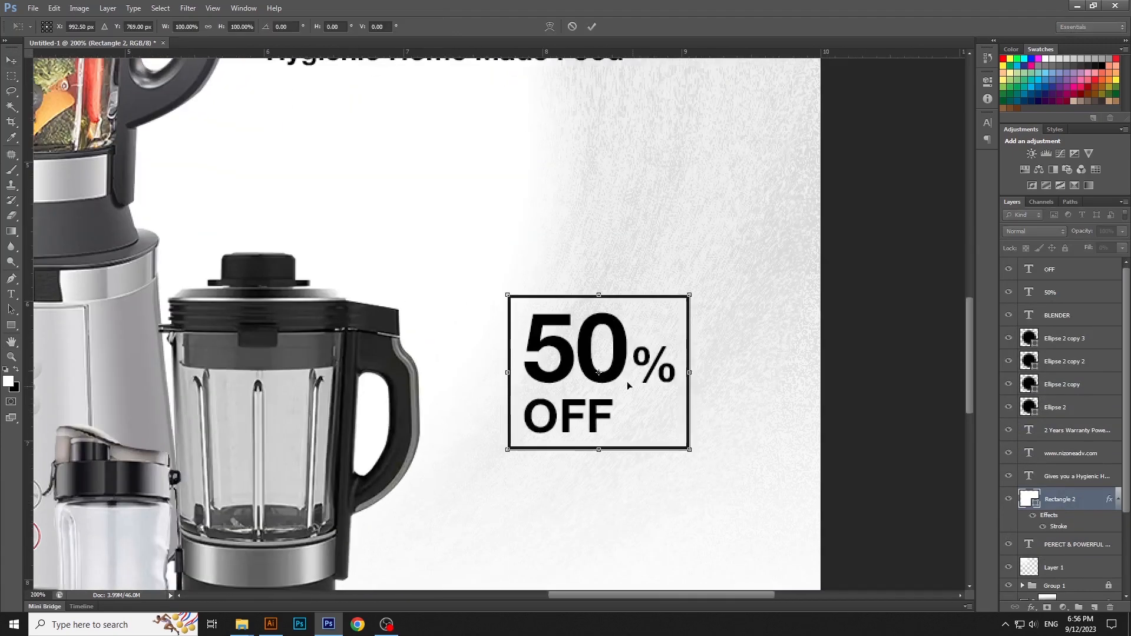
{"action": "left_click_drag", "start_coordinate": [602, 293], "coordinate": [598, 286]}
{"action": "key", "text": "Return"}
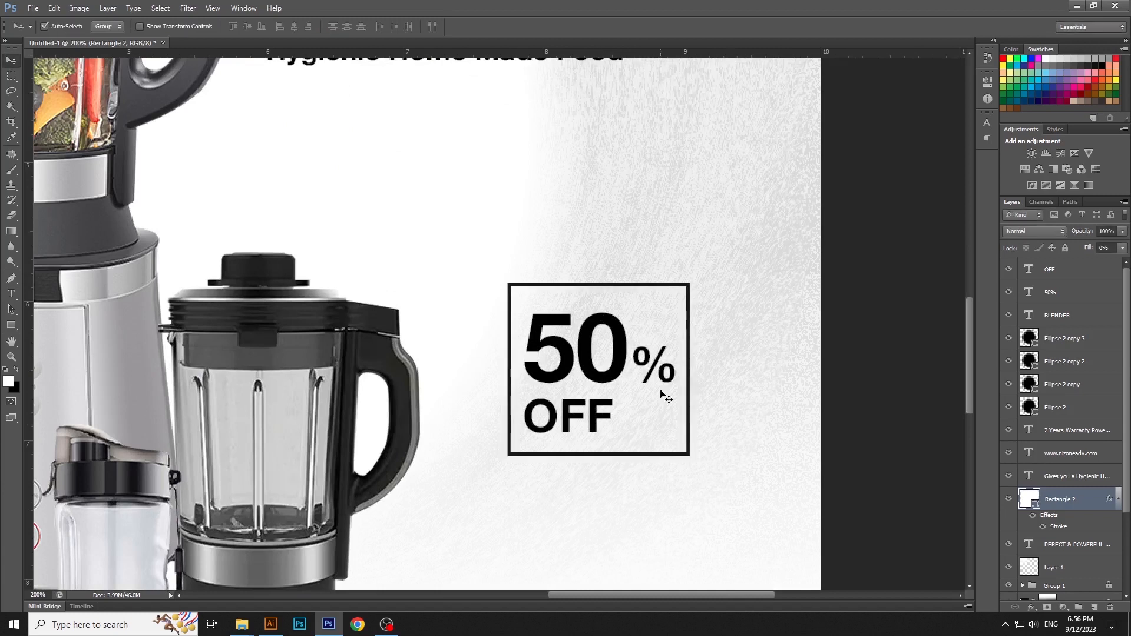
Step: Shift the OFF text horizontally to the right so it sits roughly centred beneath the 50% text
{"action": "left_click", "coordinate": [601, 424]}
{"action": "left_click_drag", "start_coordinate": [615, 427], "coordinate": [642, 426]}
{"action": "left_click_drag", "start_coordinate": [886, 289], "coordinate": [636, 473]}
{"action": "left_click", "coordinate": [294, 27]}
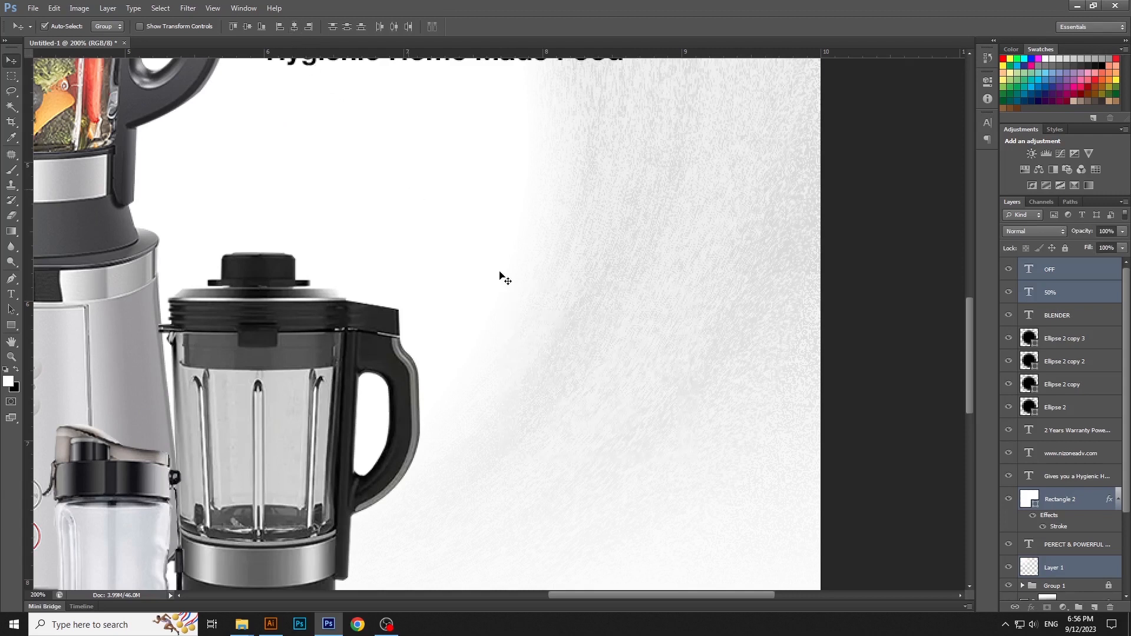
{"action": "key", "text": "ctrl+z"}
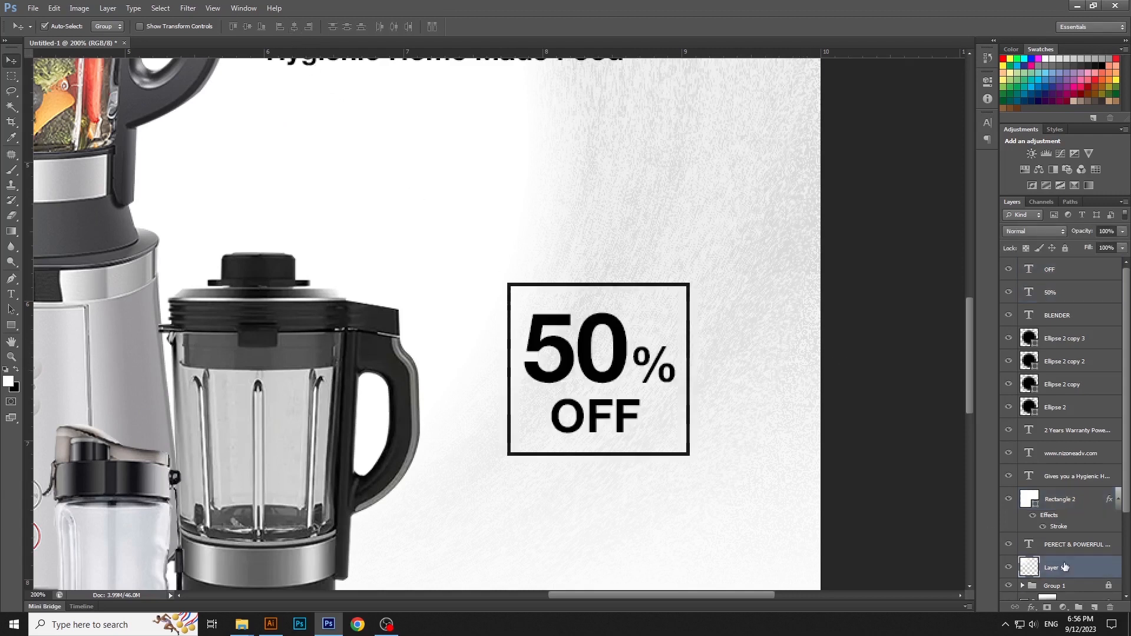
Step: Lock Layer 1, centre the 50% and OFF texts horizontally with their frame, and scale the whole offer down slightly
{"action": "left_click_drag", "start_coordinate": [816, 253], "coordinate": [626, 462]}
{"action": "left_click", "coordinate": [292, 26]}
{"action": "key", "text": "ctrl+t"}
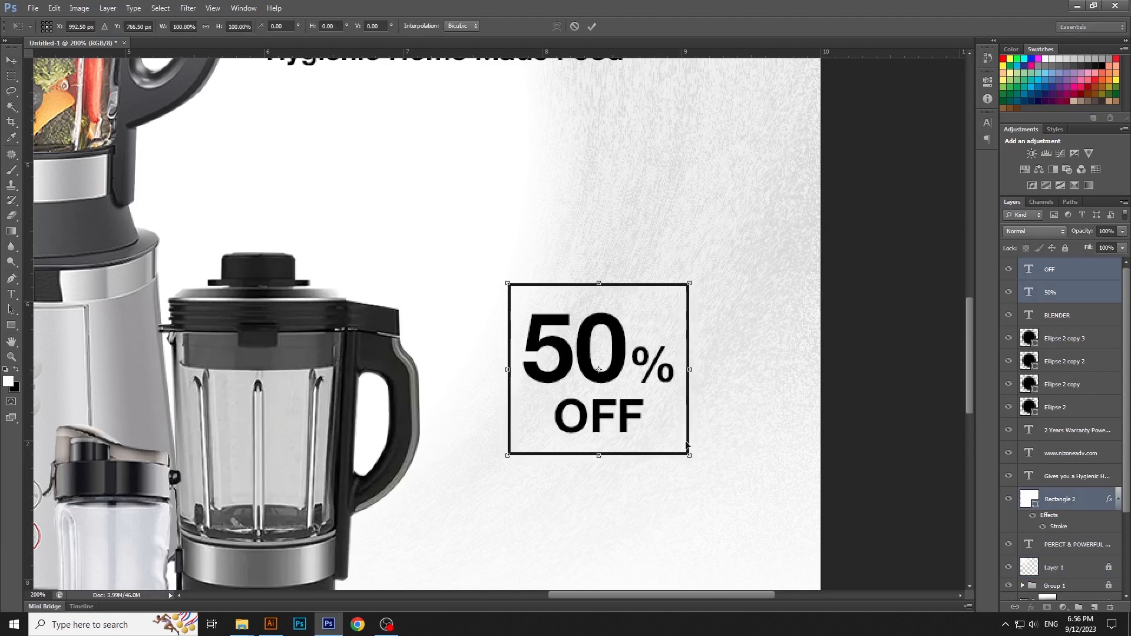
{"action": "key", "text": "Return"}
{"action": "left_click", "coordinate": [866, 391]}
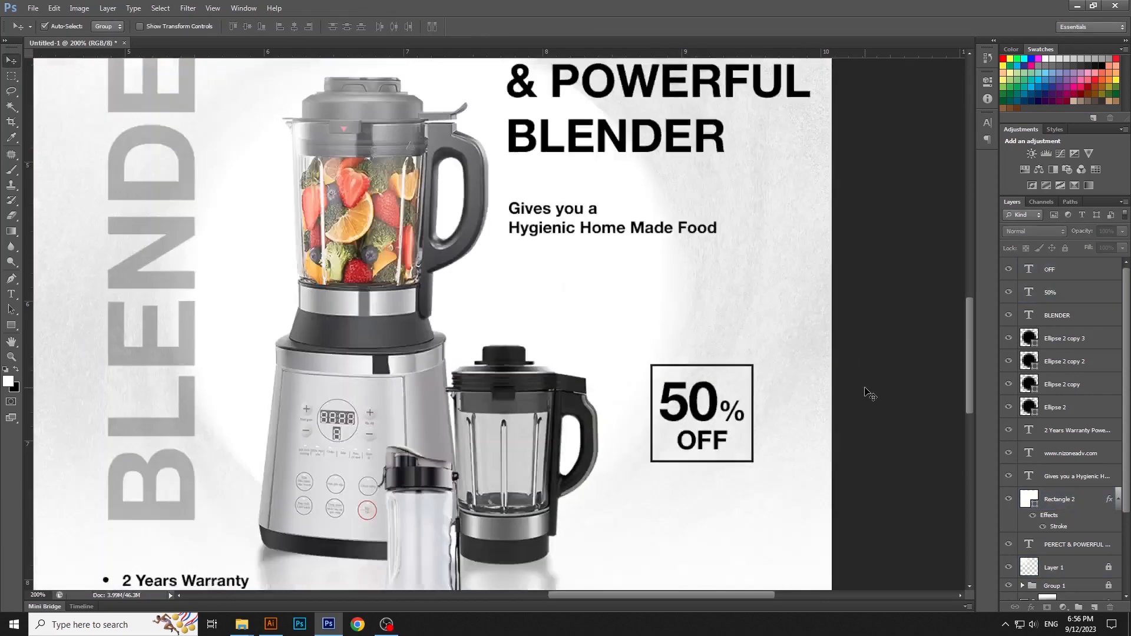
{"action": "key", "text": "ctrl+0"}
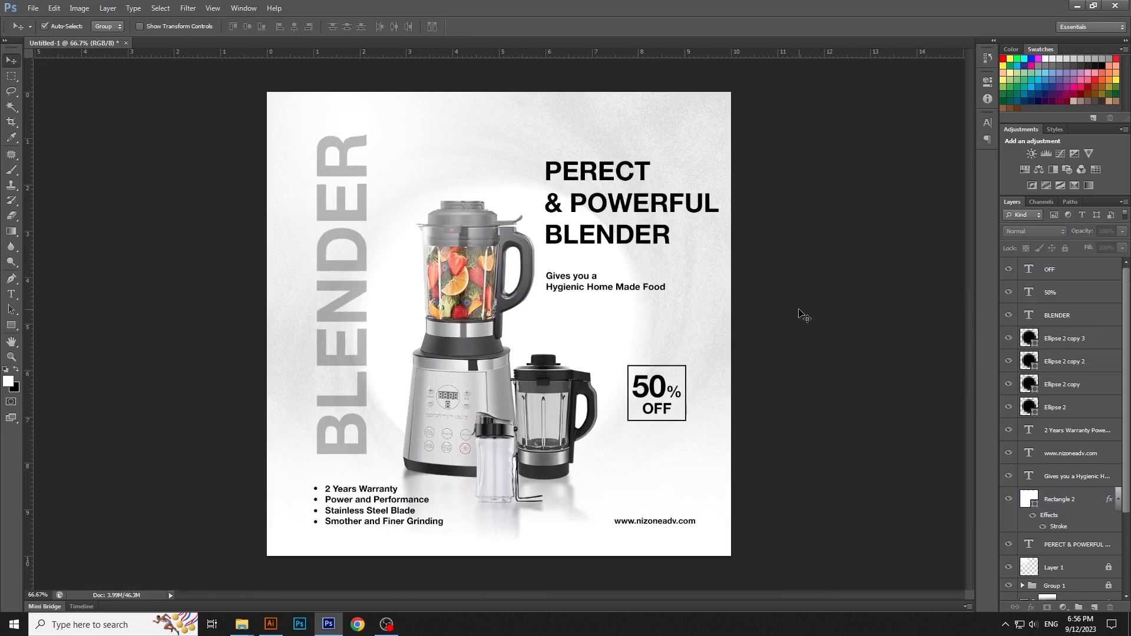
{"action": "left_click", "coordinate": [352, 431]}
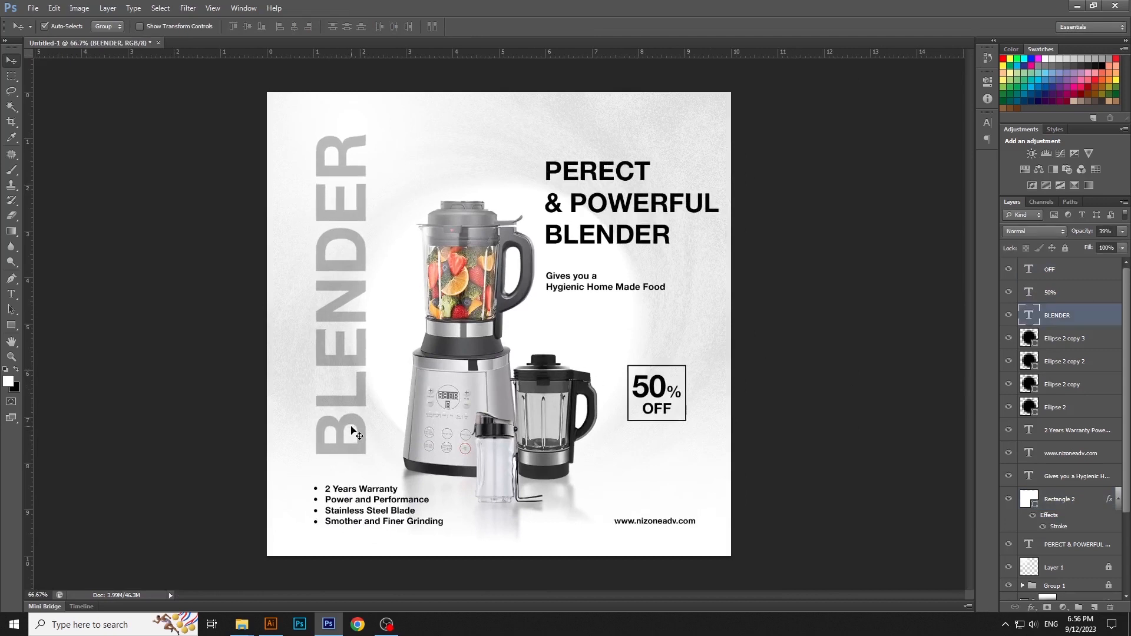
{"action": "left_click", "coordinate": [745, 377]}
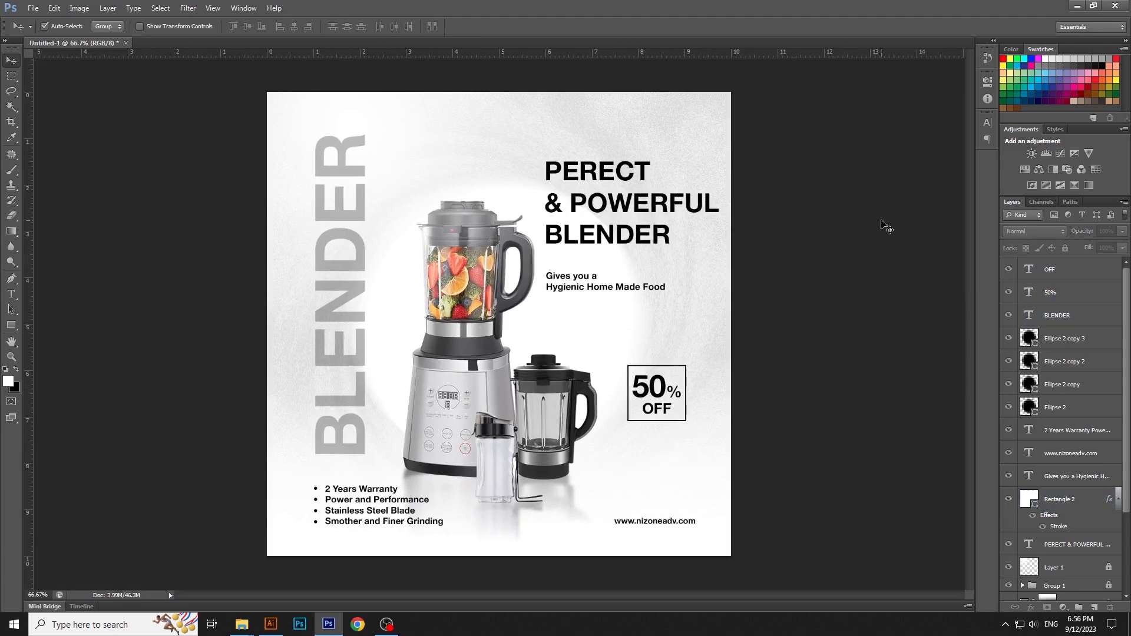